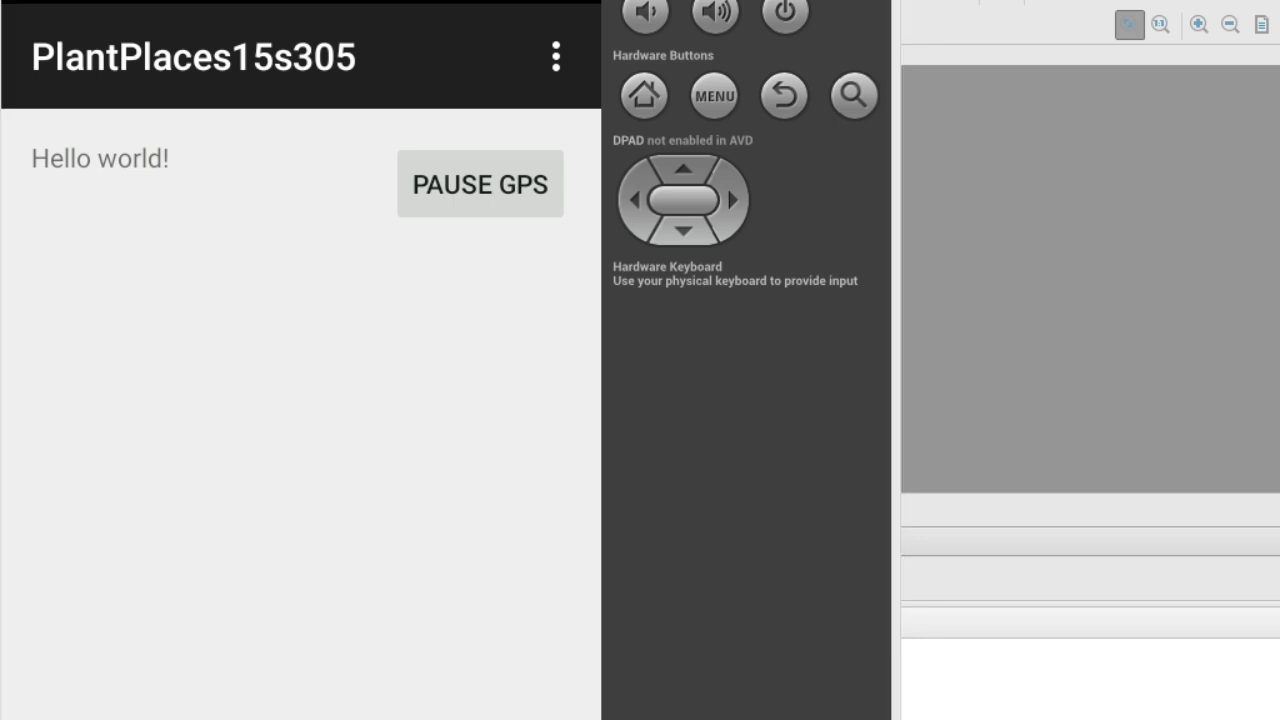
After checking the grey PAUSE GPS button, bring the Kerria japonica plant page forward.
key("alt+Tab")
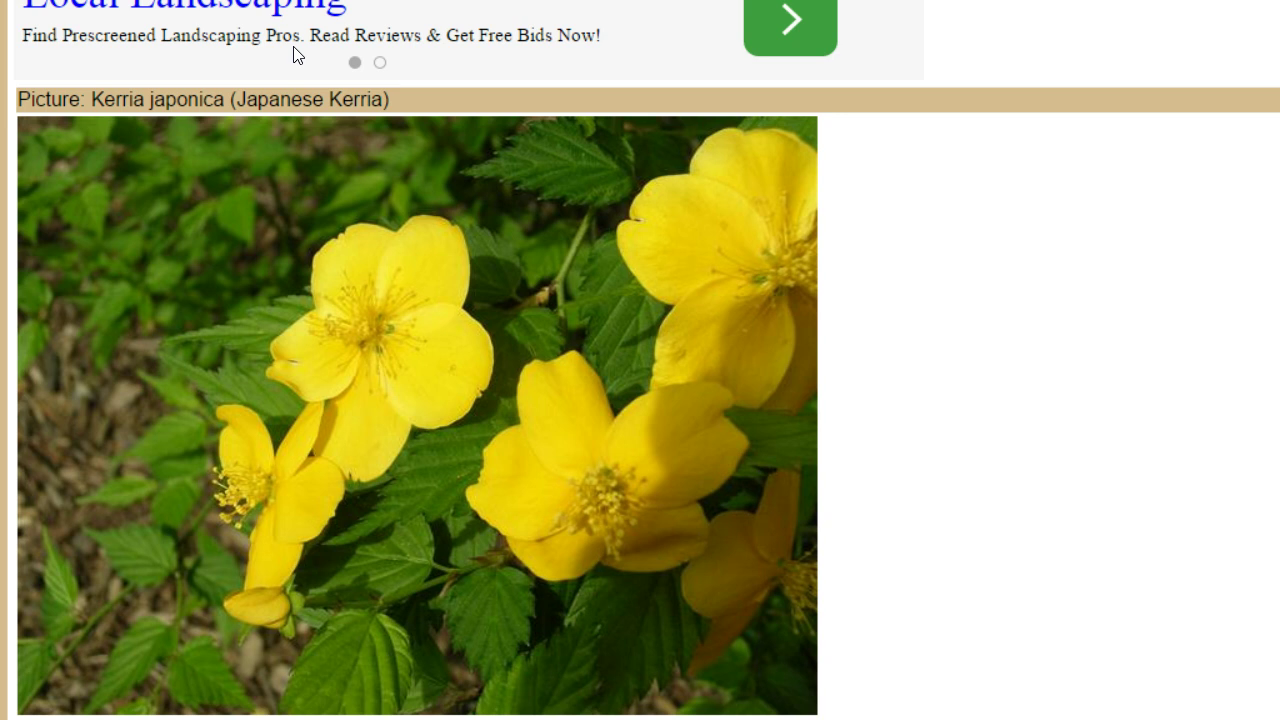
Copy the Kerria japonica flower photo to the clipboard.
right_click(411, 283)
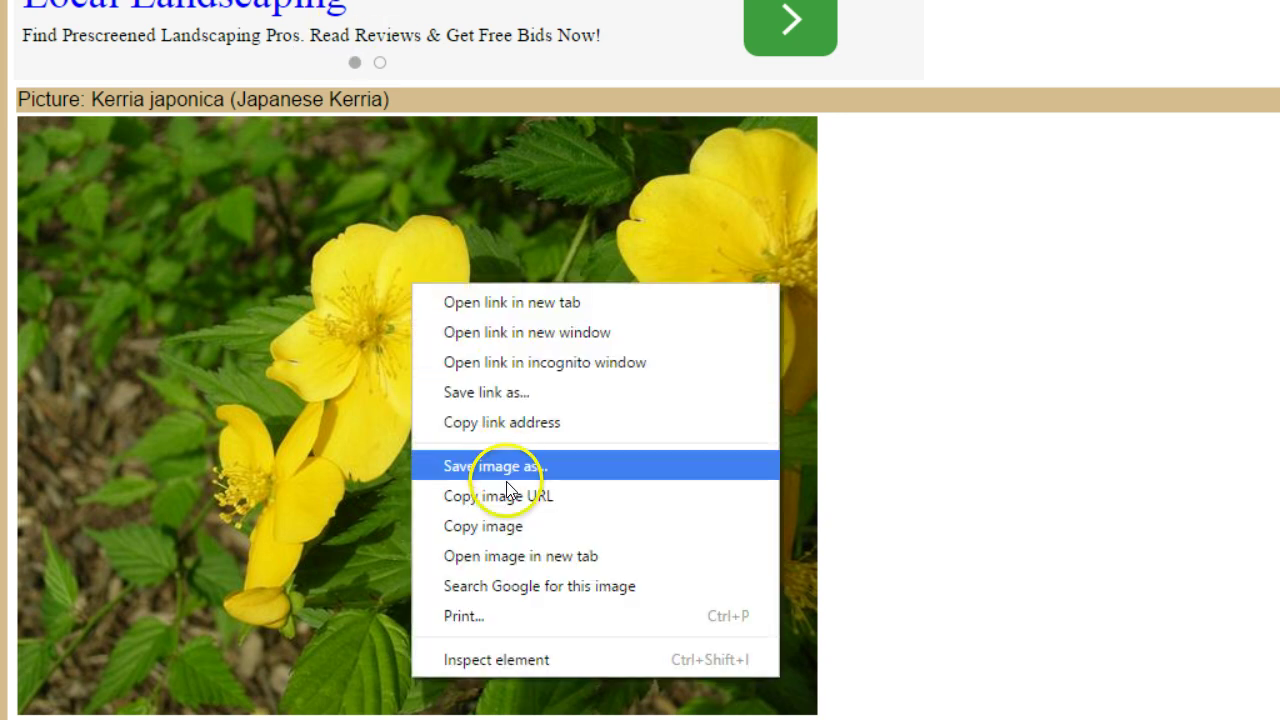
left_click(545, 526)
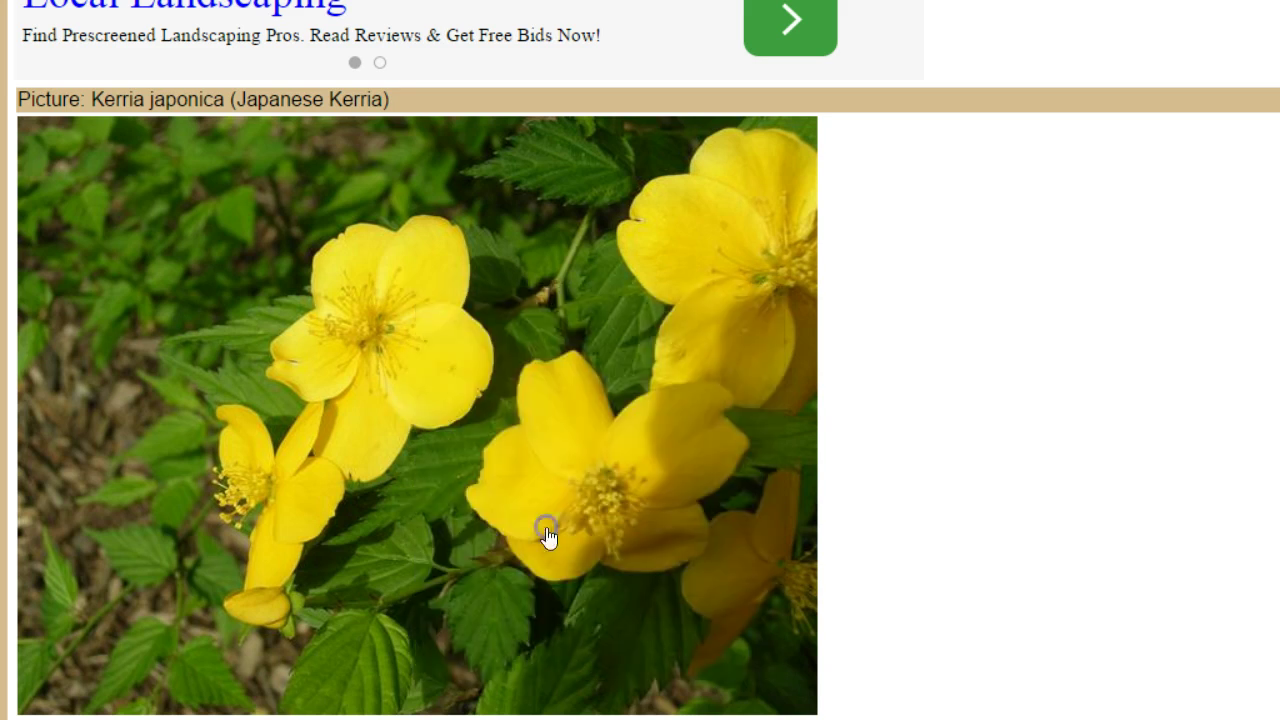
Bring the GIMP image window forward and restore it to a smaller size.
mouse_move(700, 718)
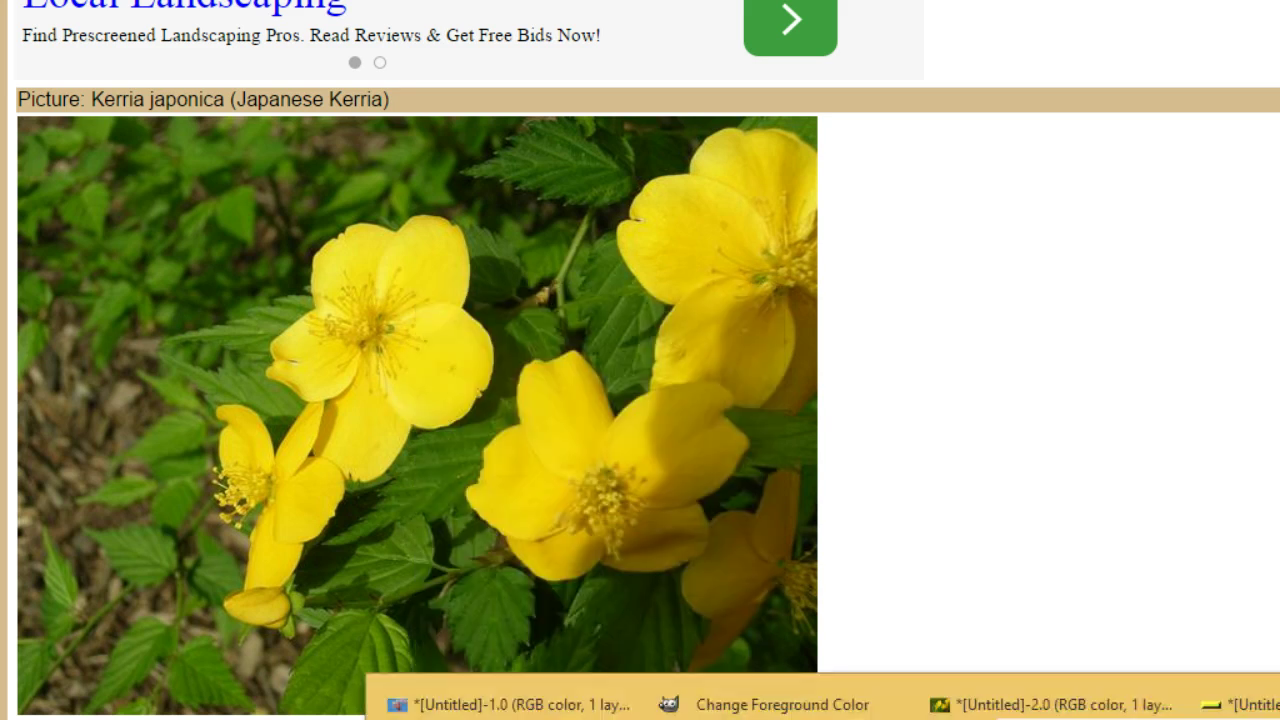
left_click(510, 704)
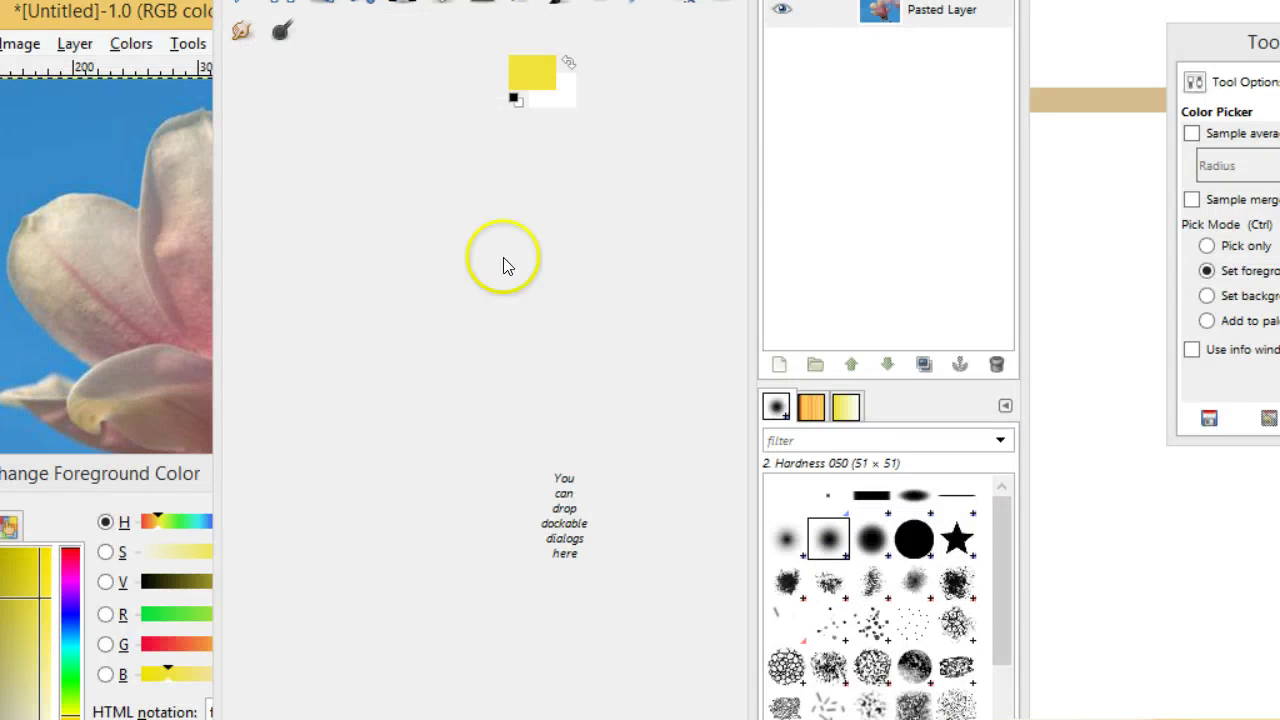
left_click_drag(55, 12, 342, 66)
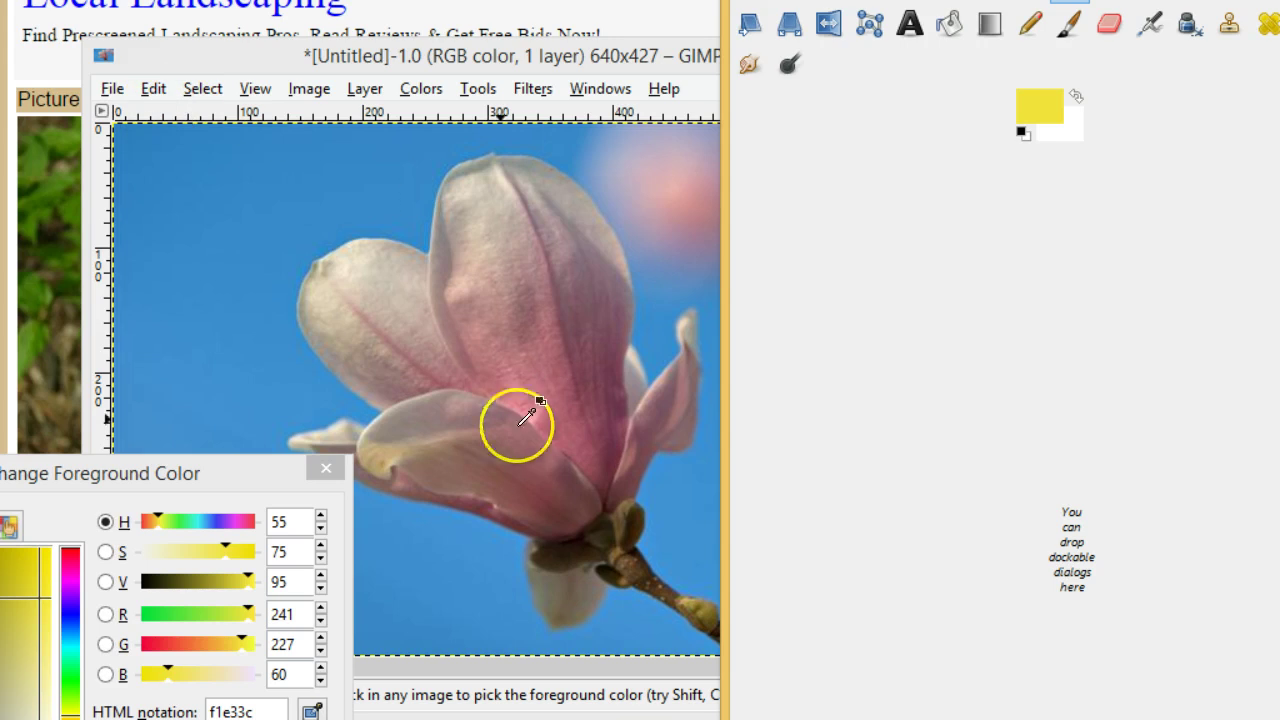
Paste the copied flower photo as a new image and rearrange the image and Toolbox windows.
left_click(153, 89)
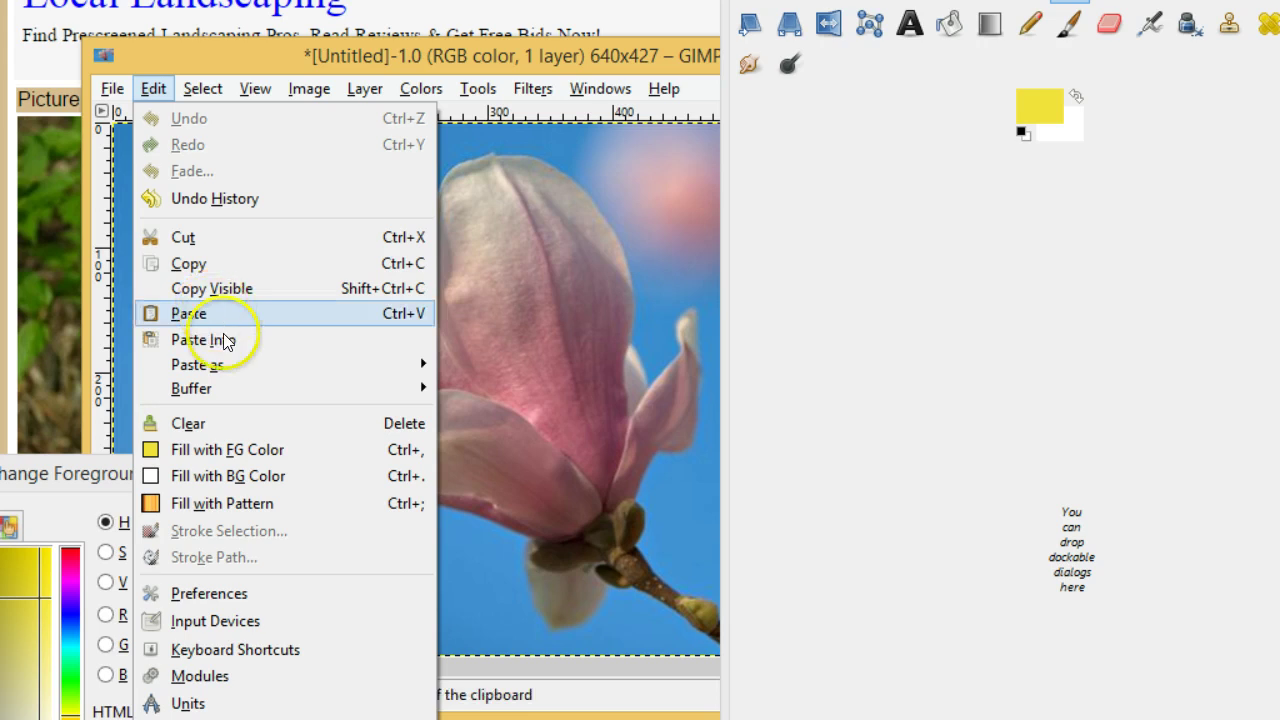
mouse_move(235, 373)
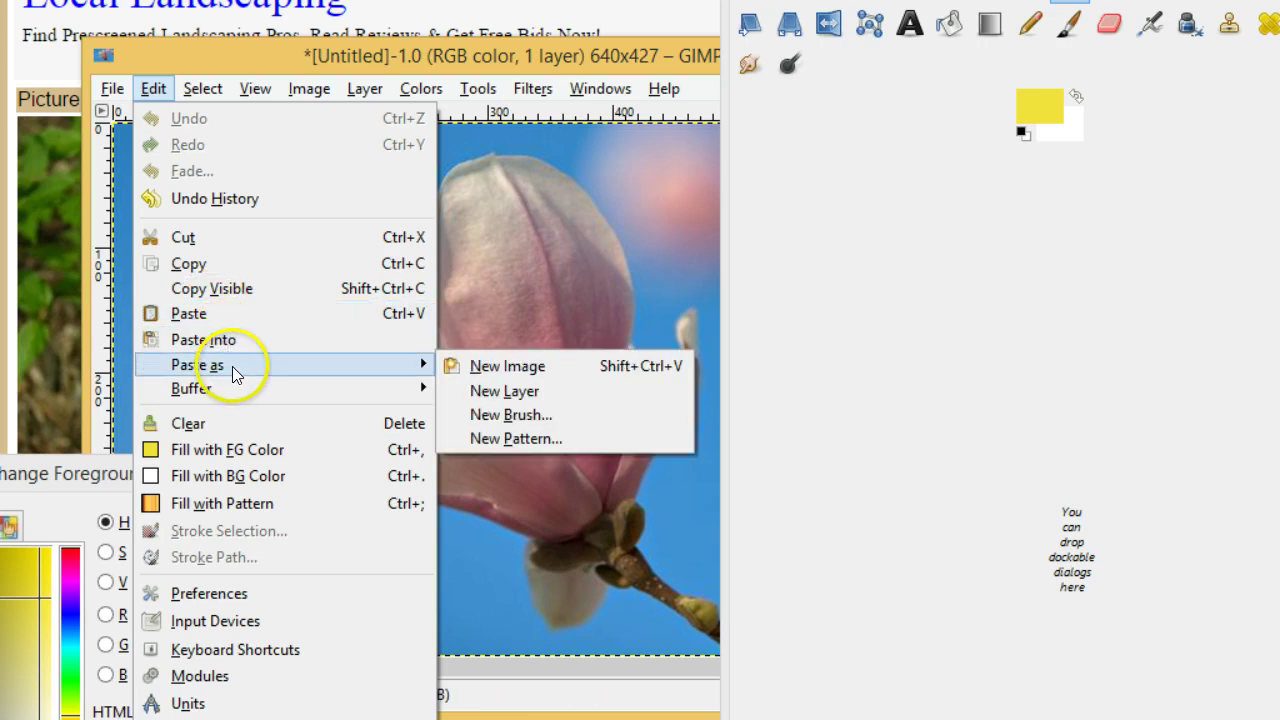
left_click(487, 374)
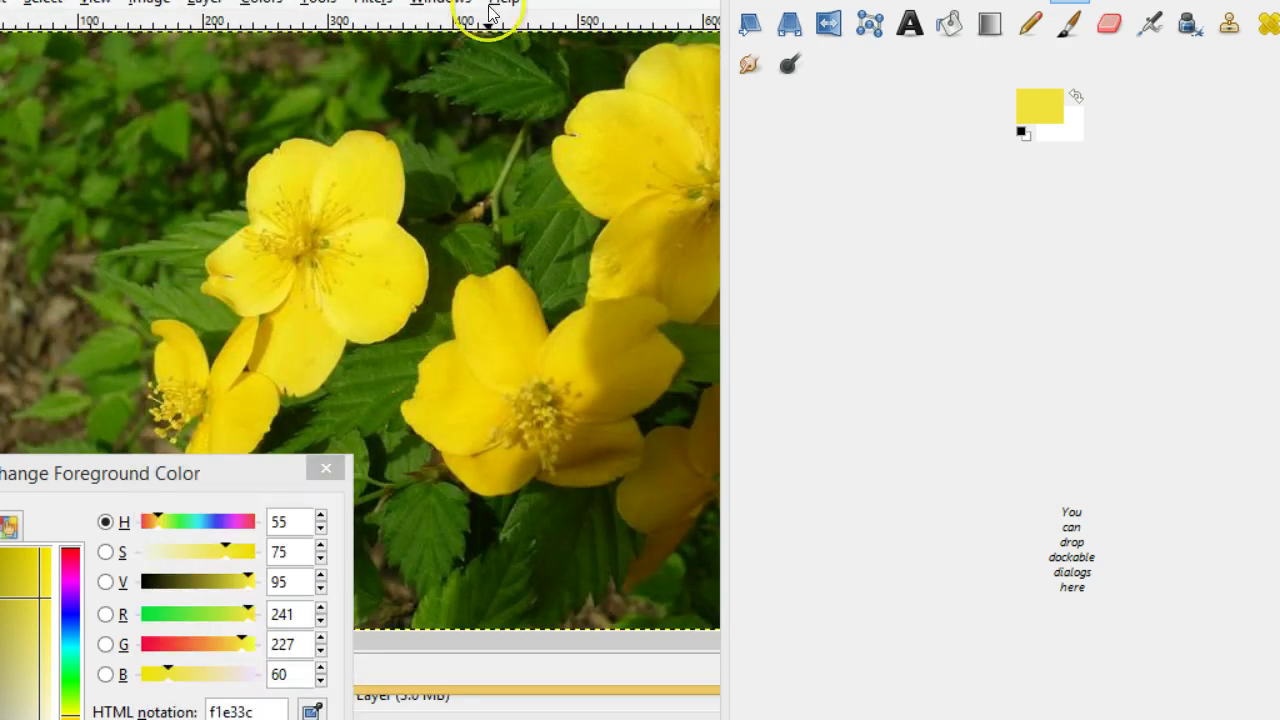
left_click_drag(491, 14, 533, 46)
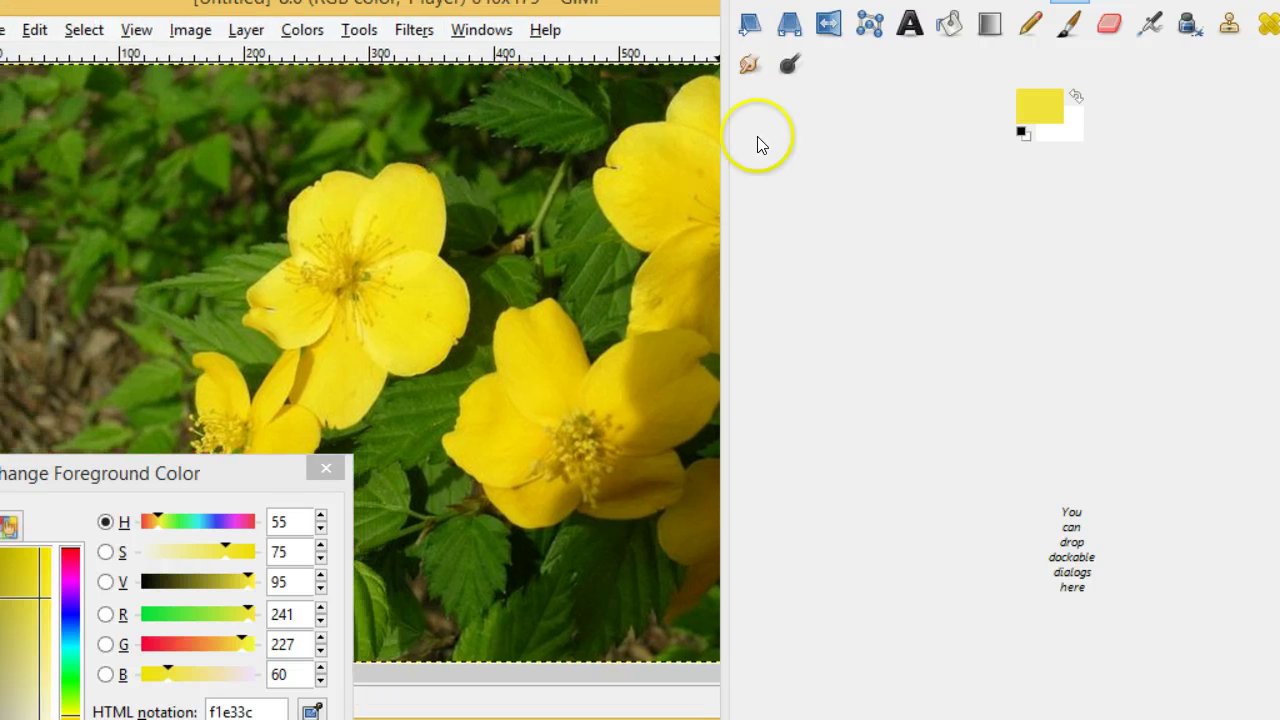
left_click_drag(760, 0, 759, 10)
left_click_drag(958, 0, 1021, 3)
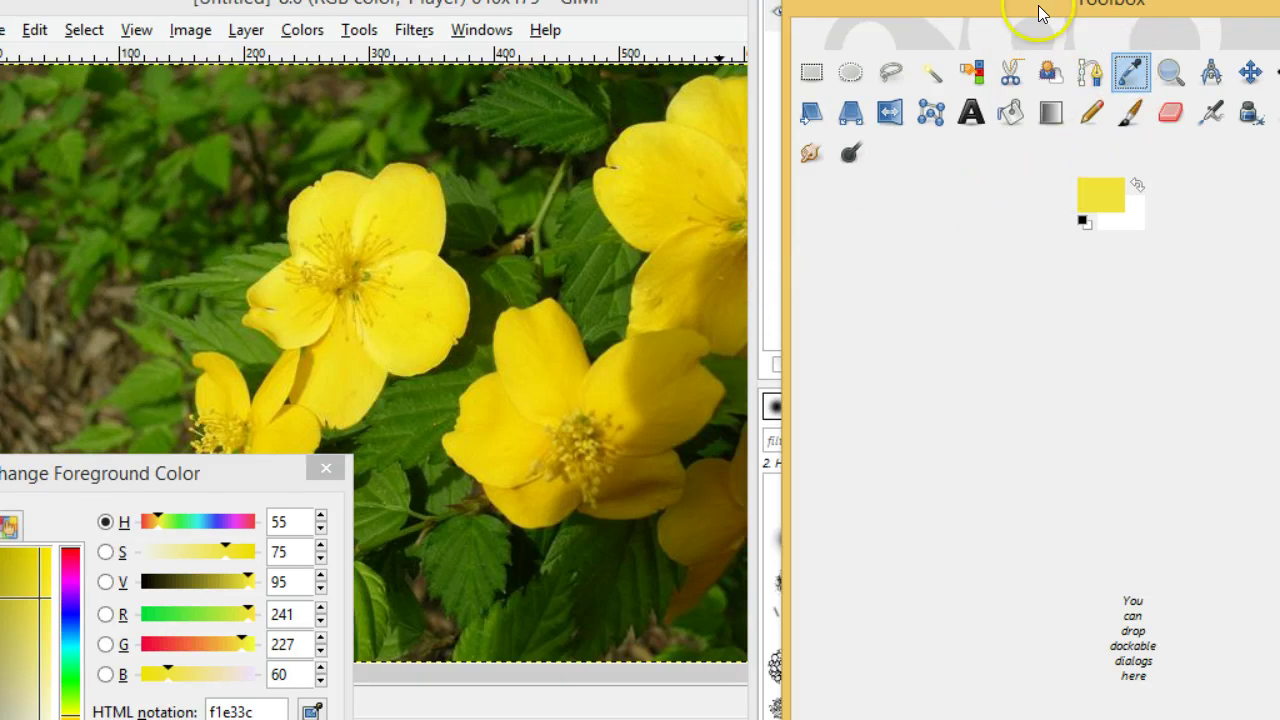
Switch to the Color Picker and sample the flower's yellow petal as foreground colour.
left_click_drag(1038, 5, 1001, 63)
left_click(1062, 121)
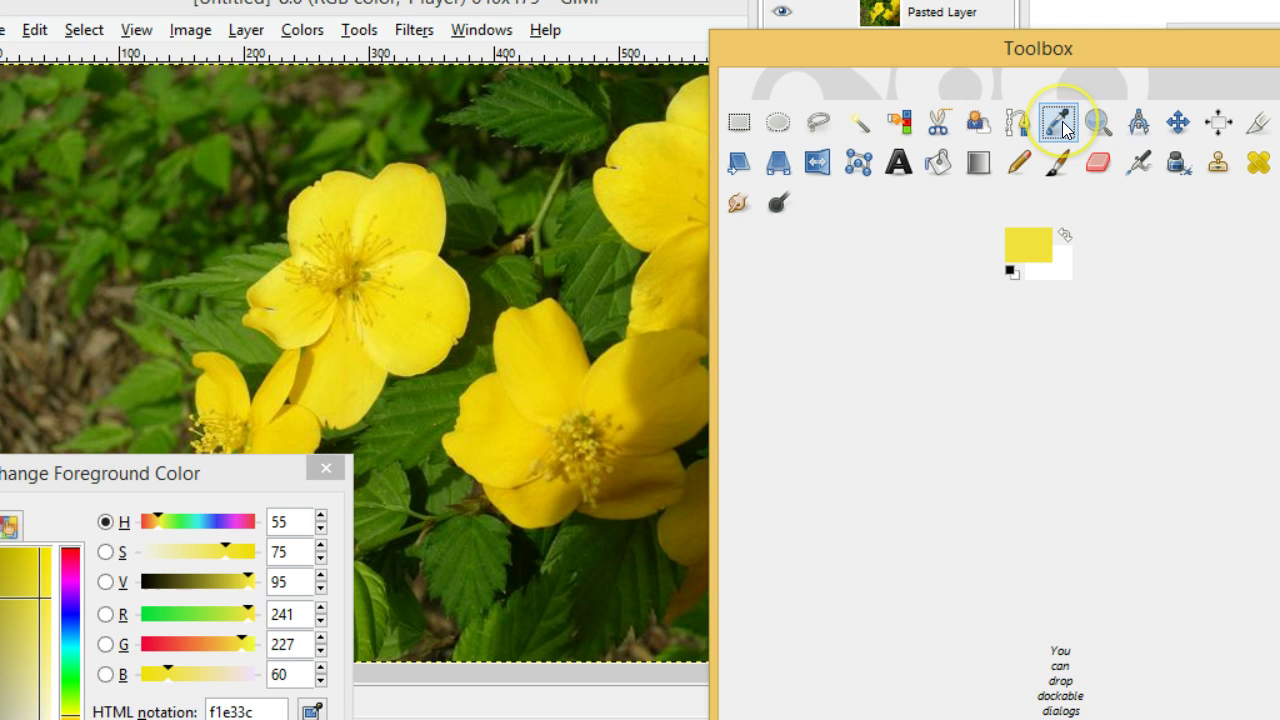
left_click(417, 290)
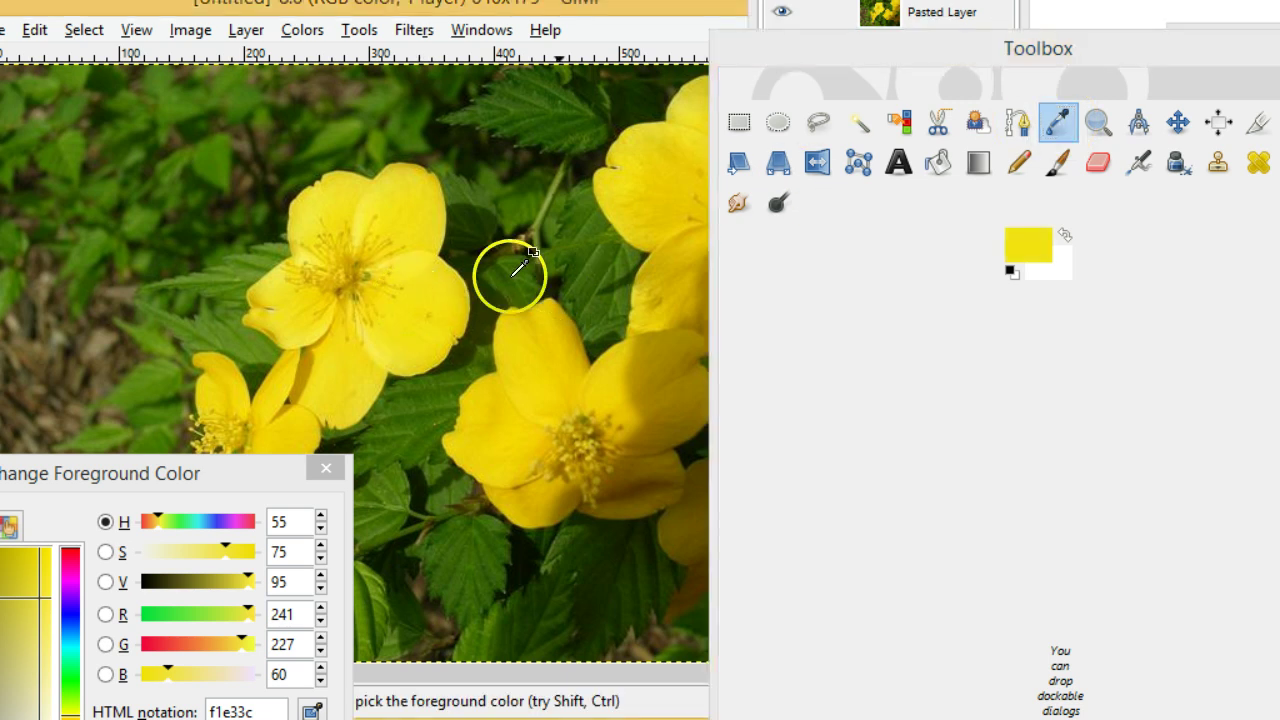
left_click_drag(510, 277, 1051, 46)
Set Pick Mode to Set foreground color, resample the petal to f3de15, and view its colour dialog.
left_click(1208, 245)
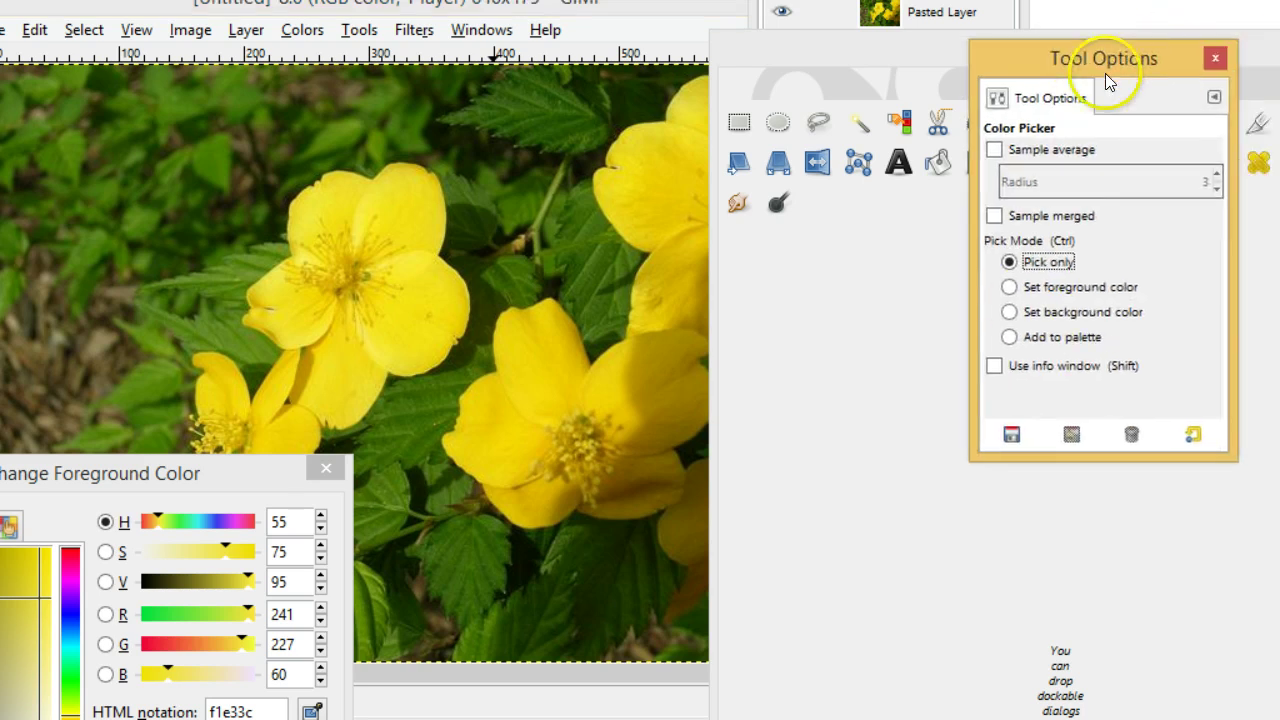
left_click(1010, 287)
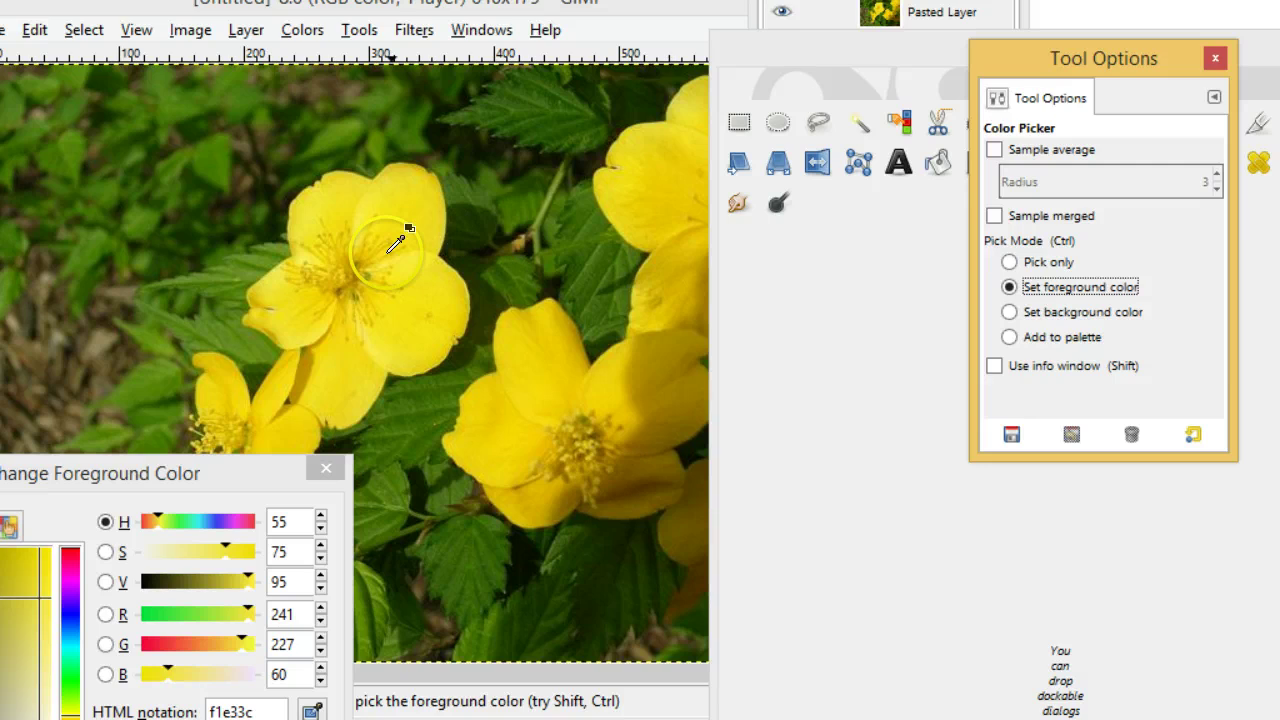
left_click(408, 212)
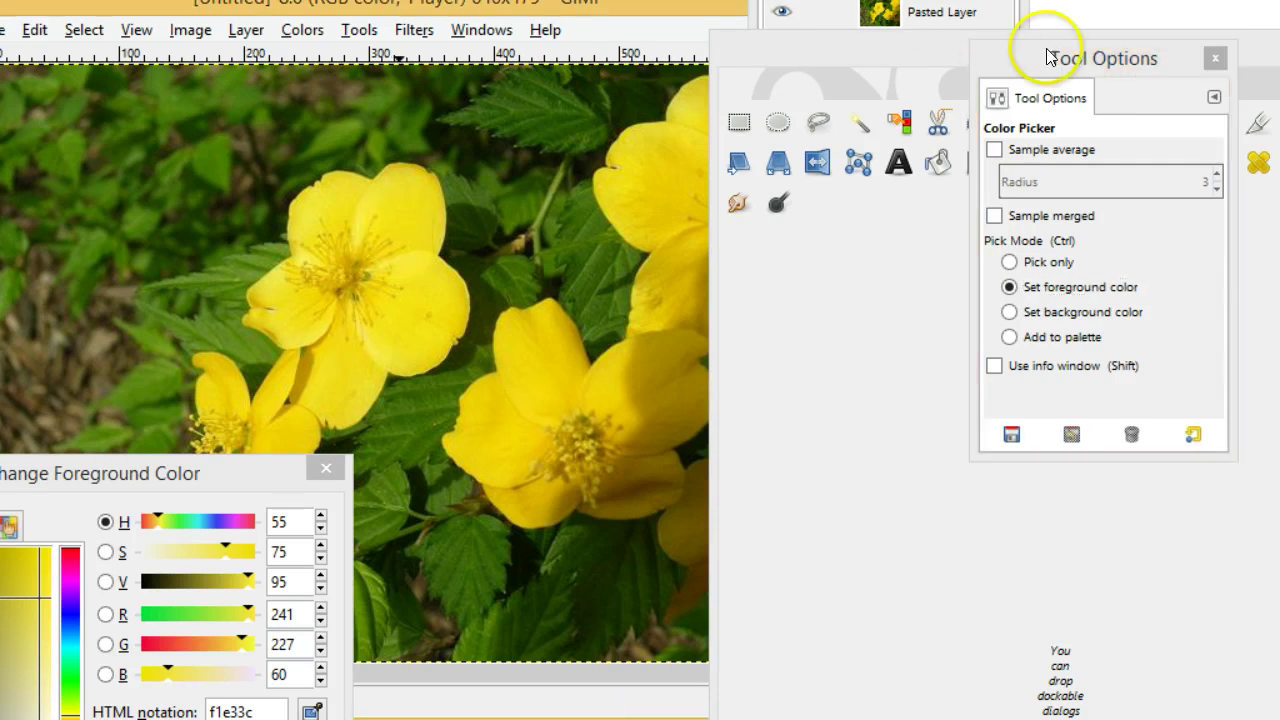
left_click(1215, 58)
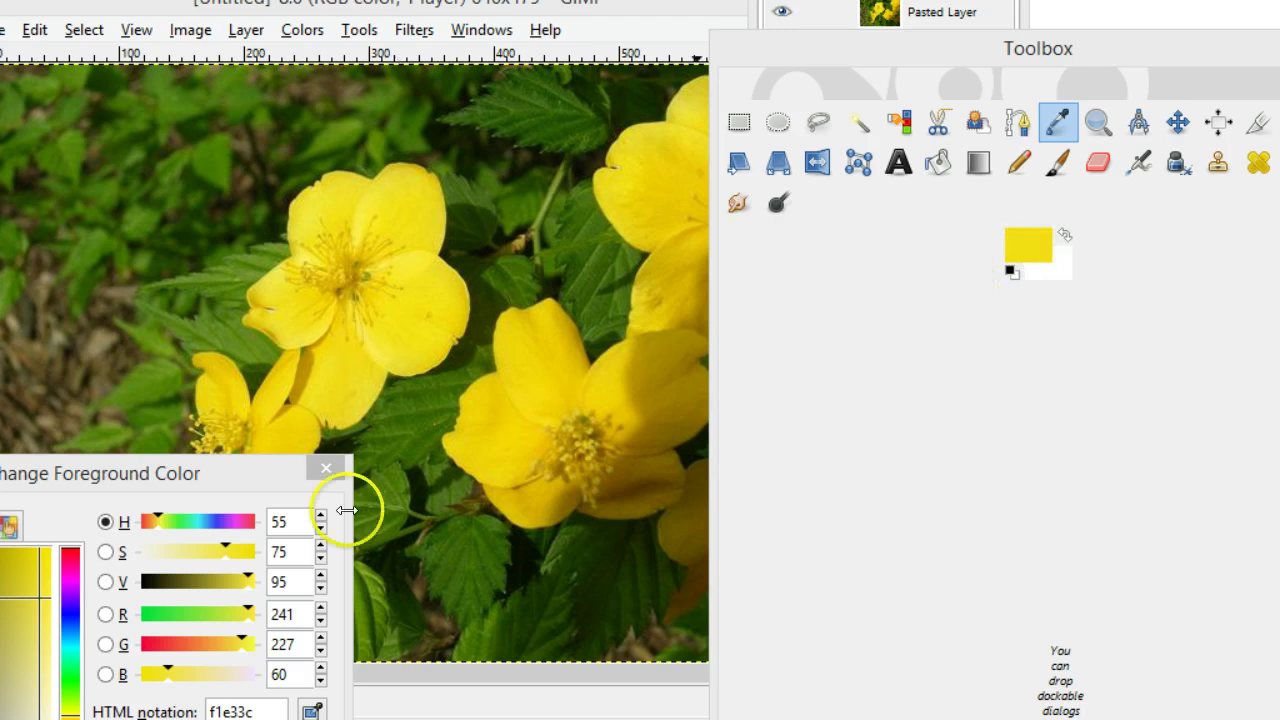
left_click(1027, 256)
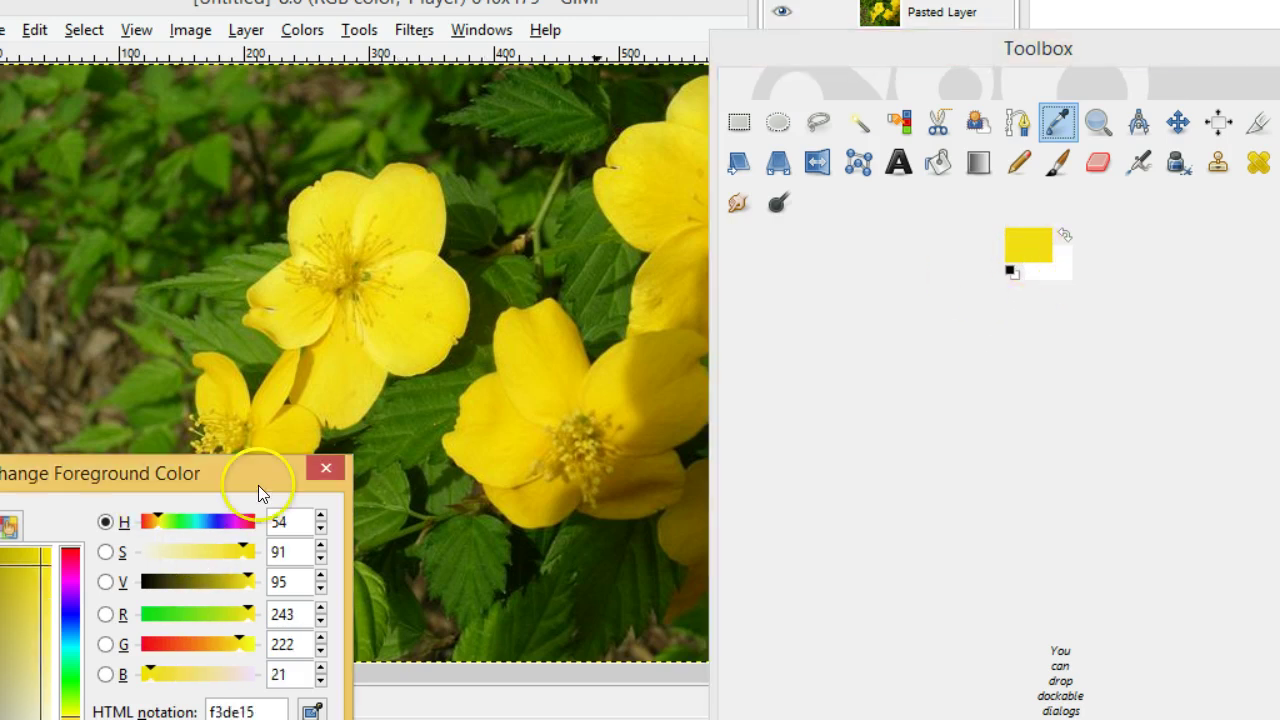
left_click_drag(156, 473, 1056, 77)
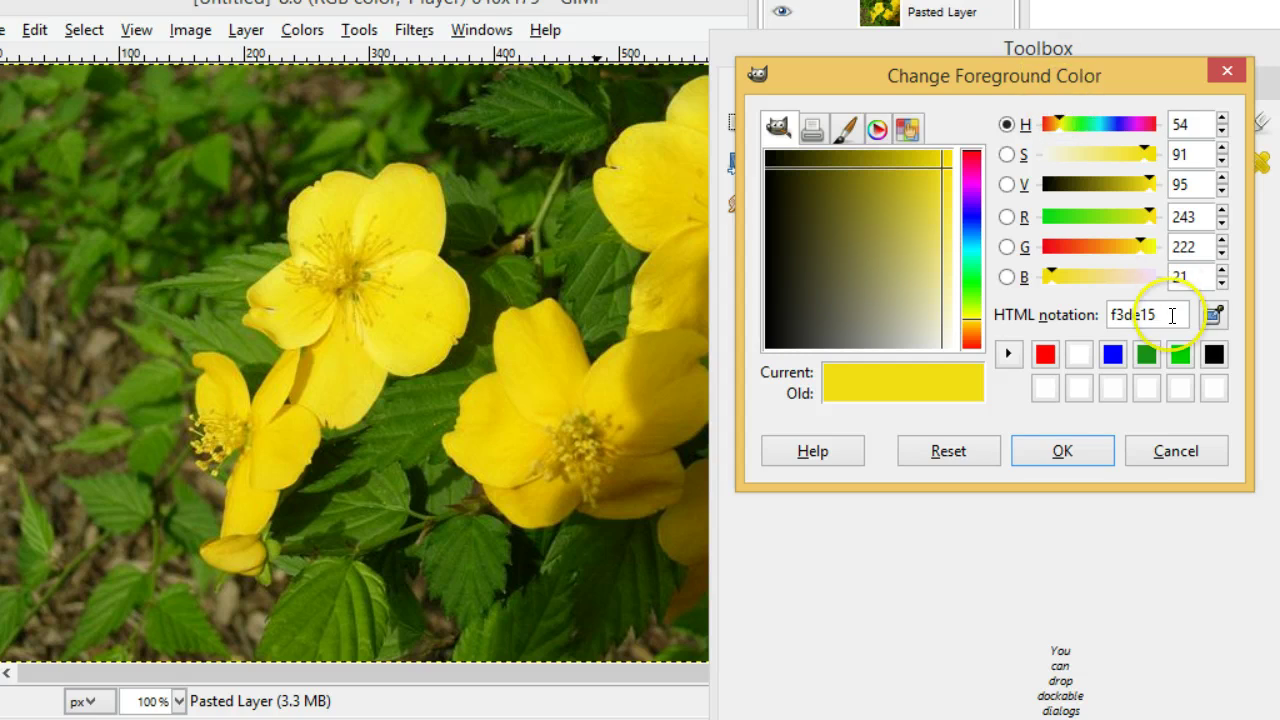
Copy the HTML notation value f3de15, then switch to the Paletton browser window.
left_click_drag(1180, 315, 1041, 318)
key("ctrl+c")
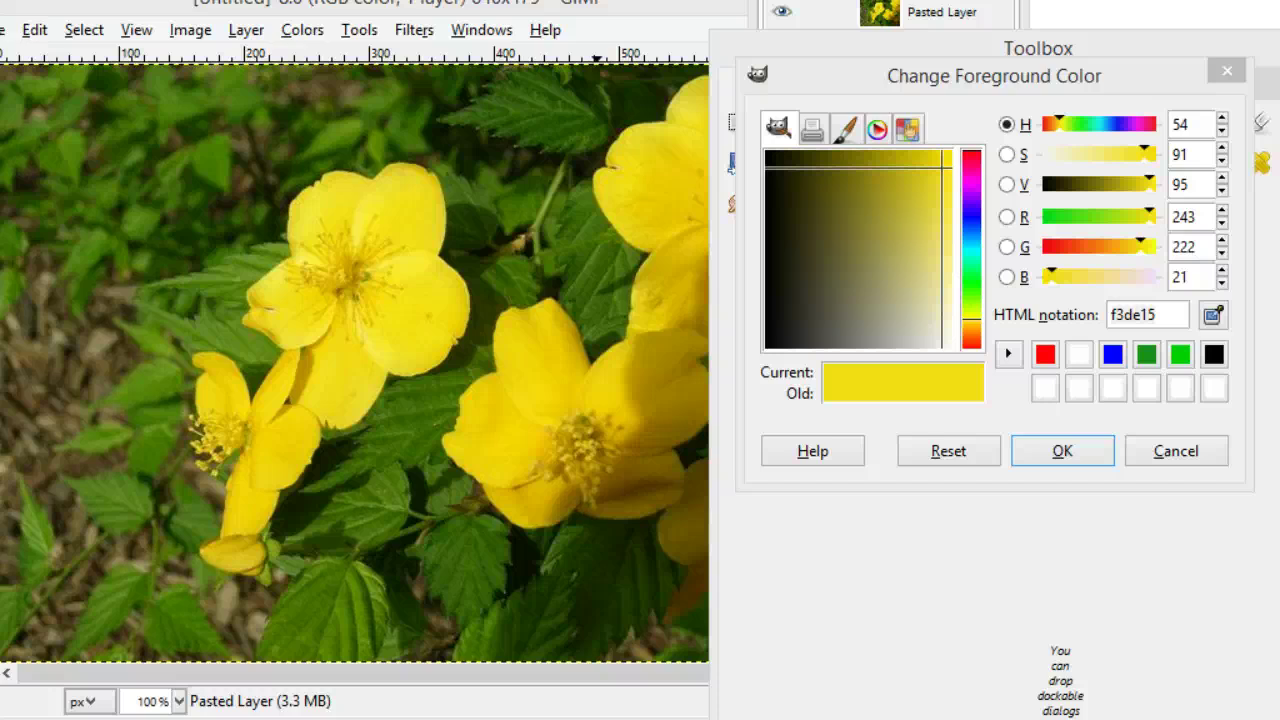
key("alt+Tab")
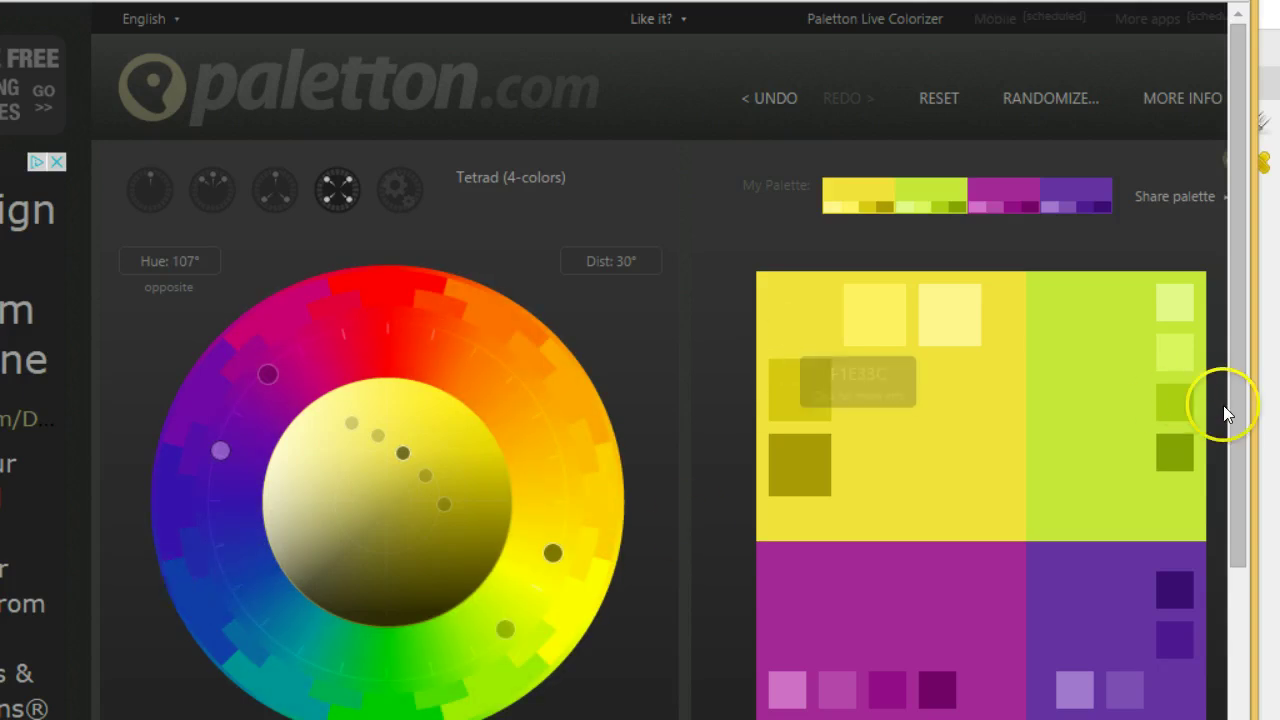
Switch Paletton to a Monochromatic scheme and dismiss GIMP's foreground colour dialog.
mouse_move(1237, 417)
left_mouse_down()
mouse_move(1240, 435)
mouse_move(1237, 423)
left_mouse_up()
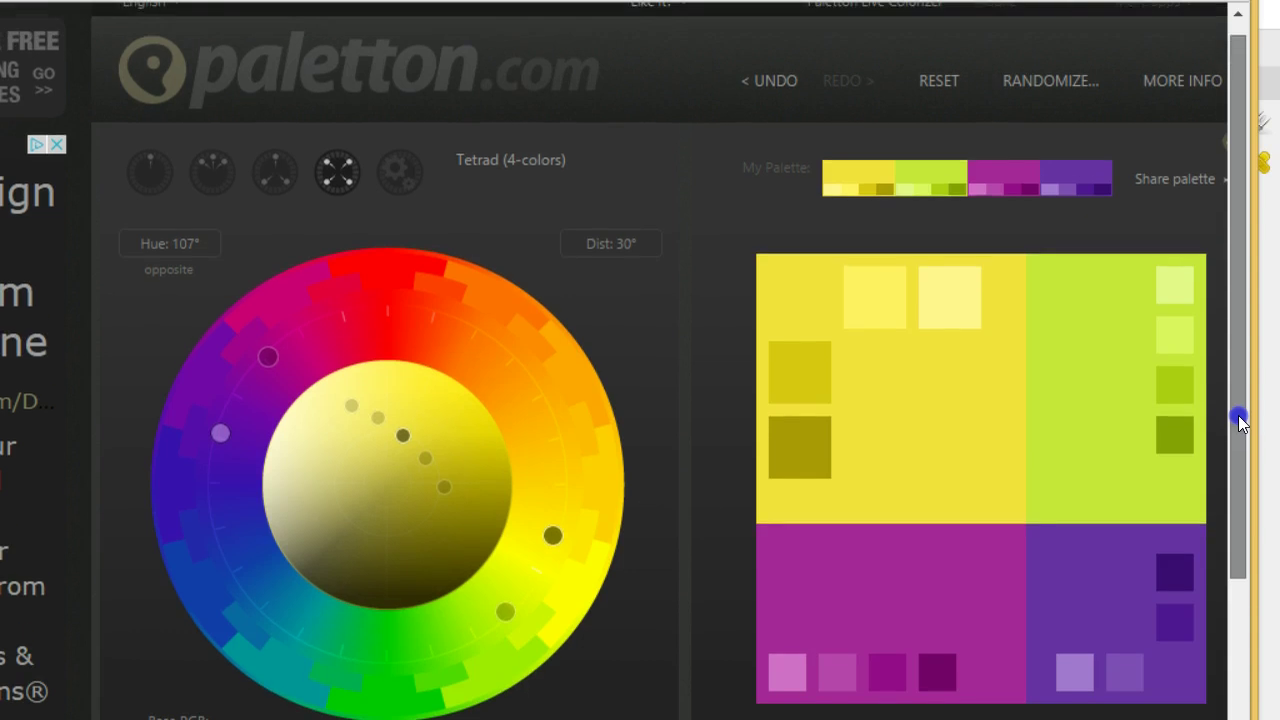
left_click(160, 186)
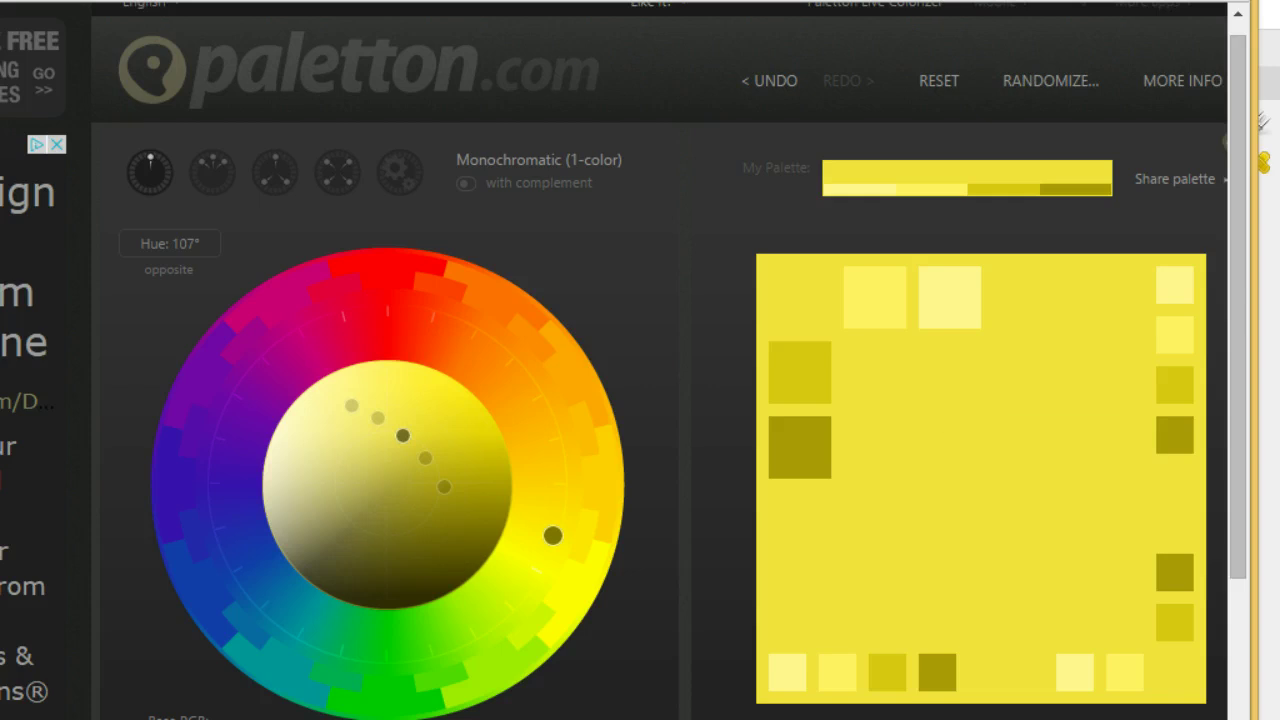
left_click_drag(884, 0, 1229, 497)
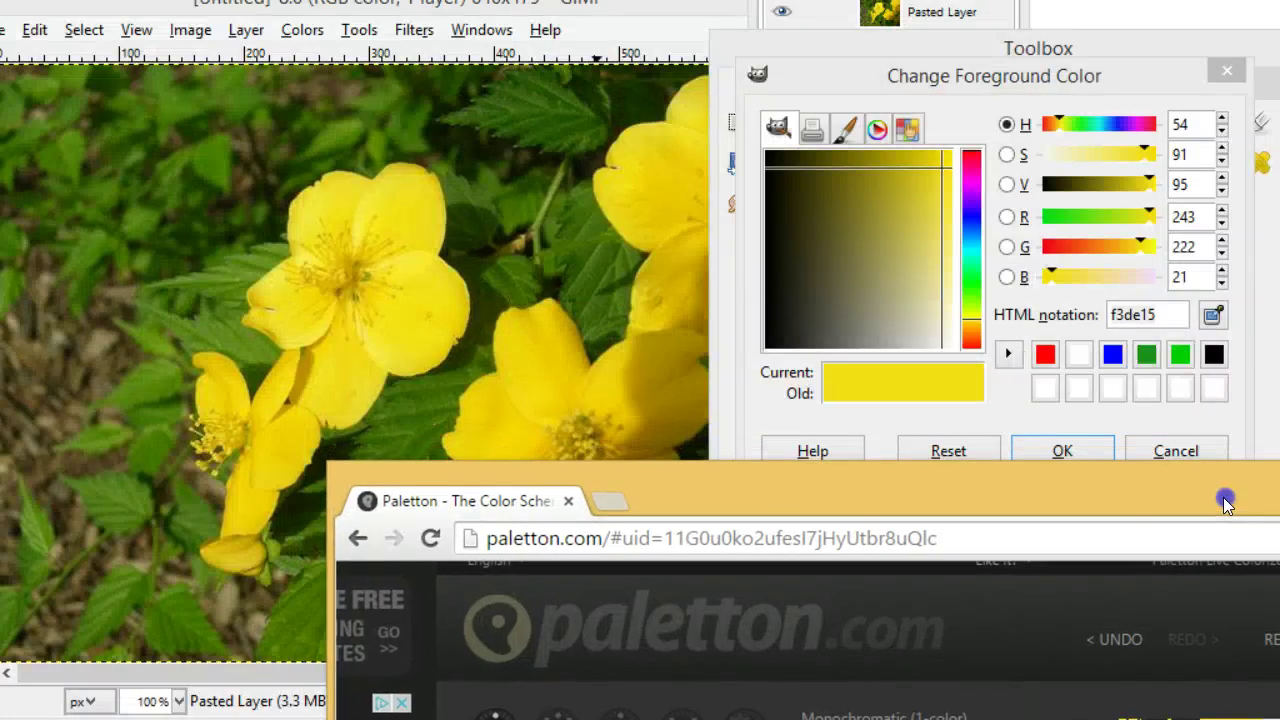
key("Return")
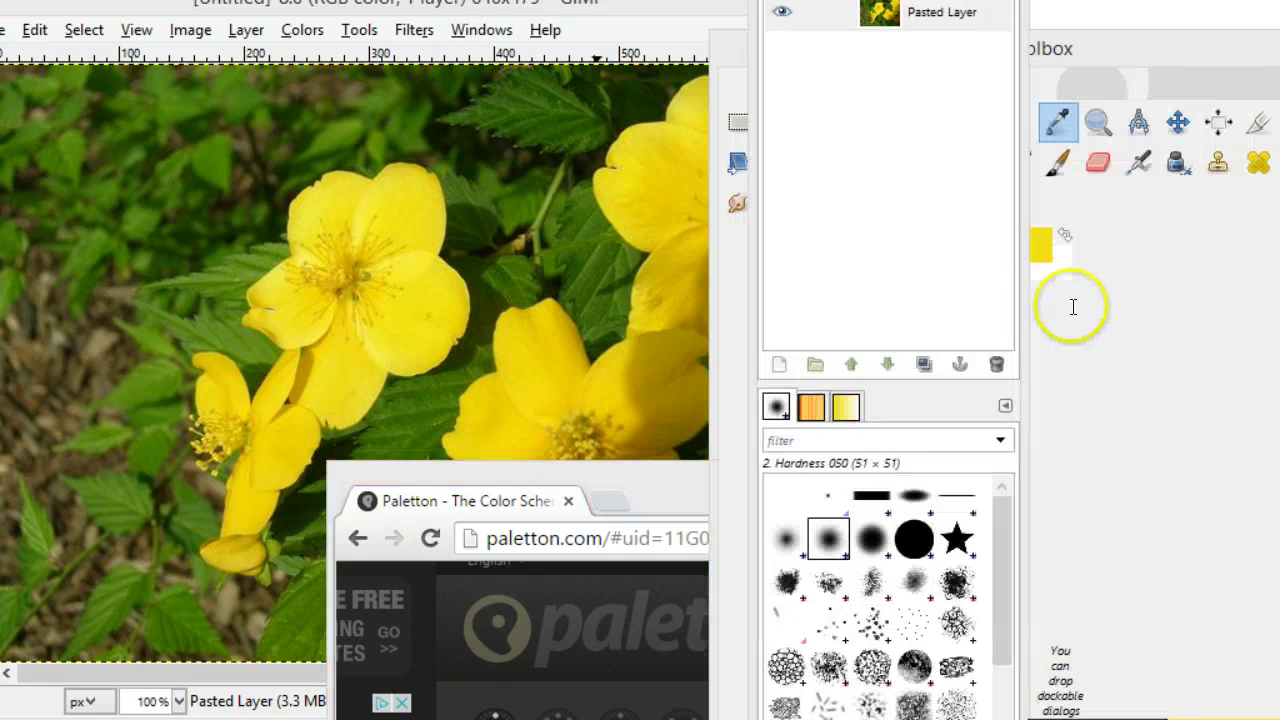
left_click(1194, 520)
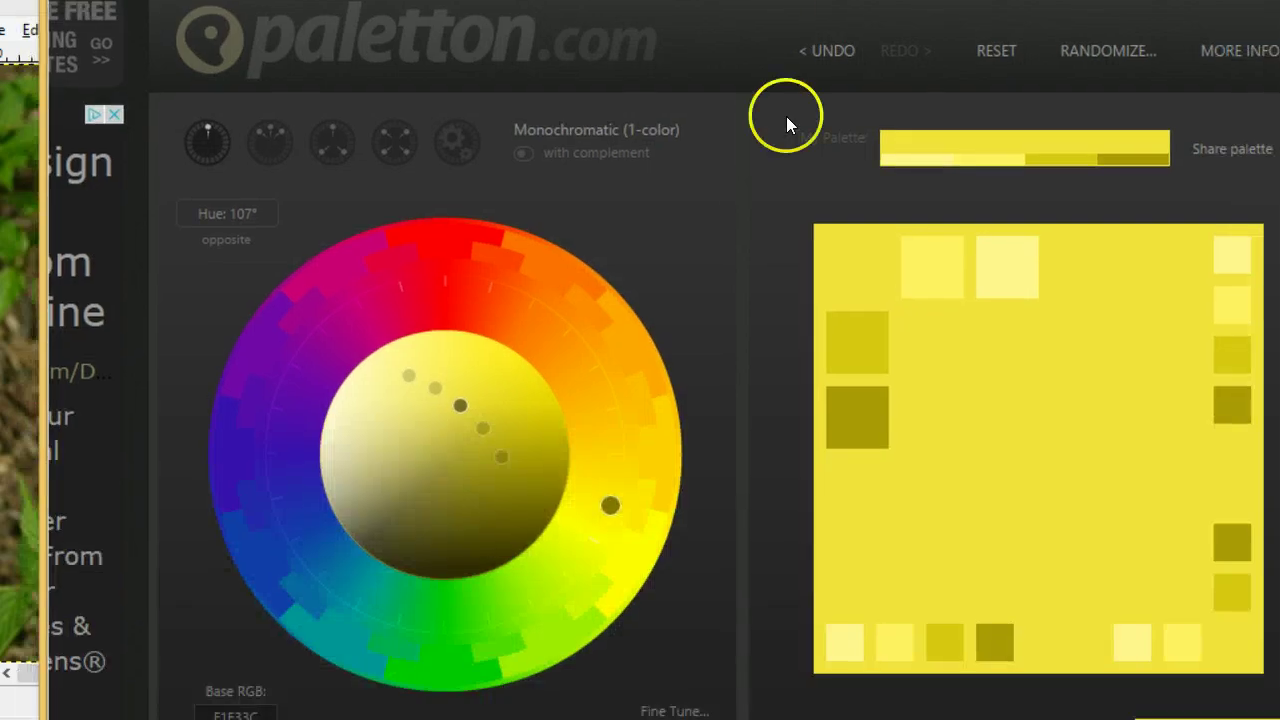
Replace the Base RGB hex code with f3de15 and confirm the new base colour.
scroll(738, 202, "down", 2)
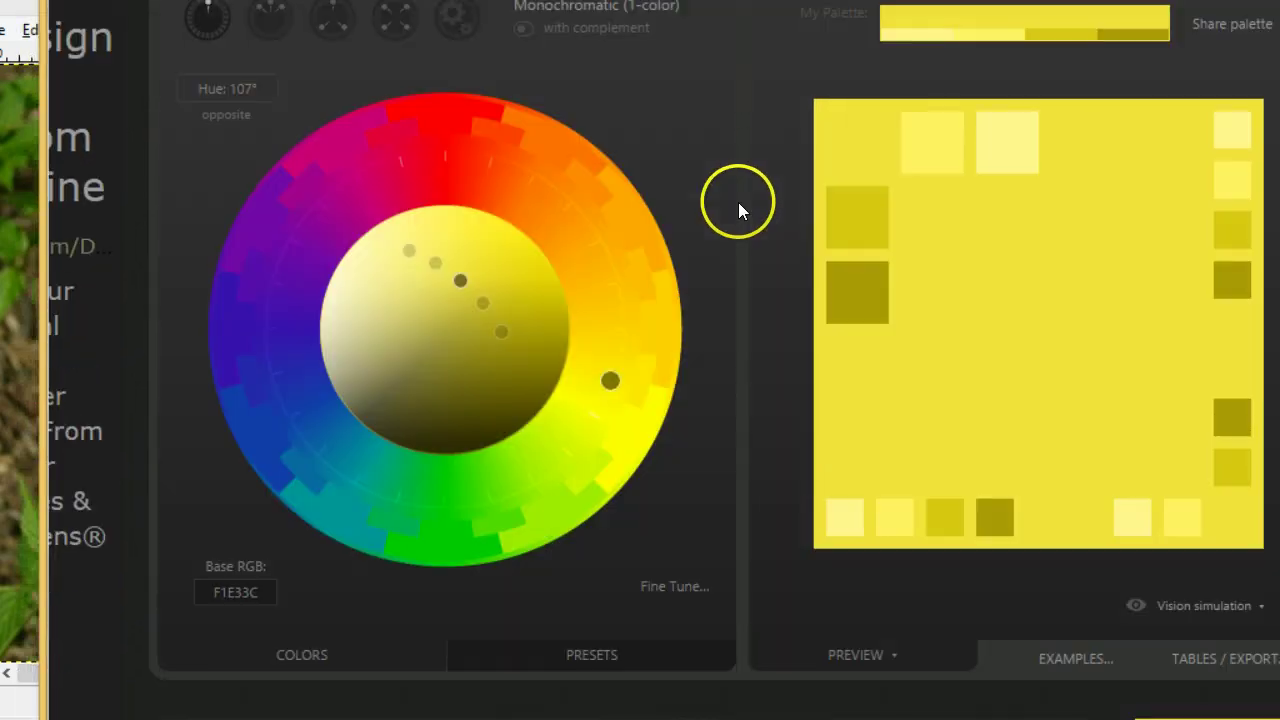
left_click(264, 592)
left_click(300, 486)
left_click(243, 477)
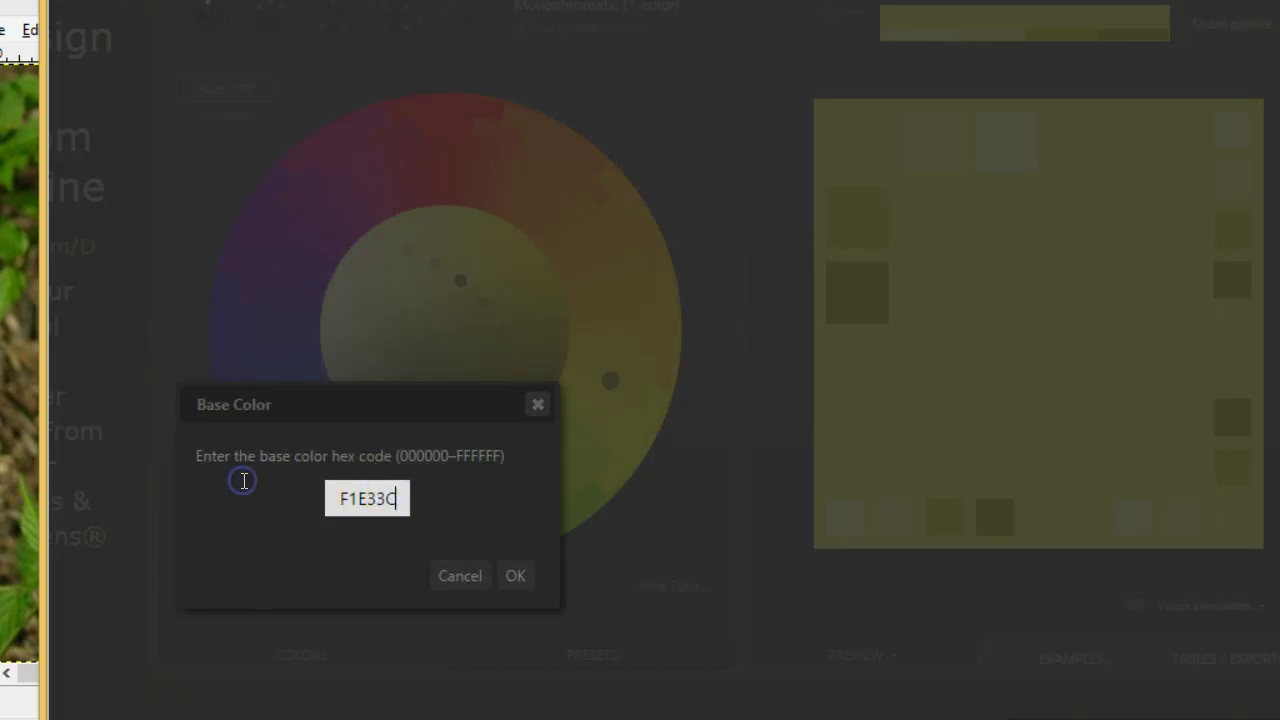
key("BackSpace")
key("BackSpace")
key("BackSpace")
key("BackSpace")
key("BackSpace")
key("BackSpace")
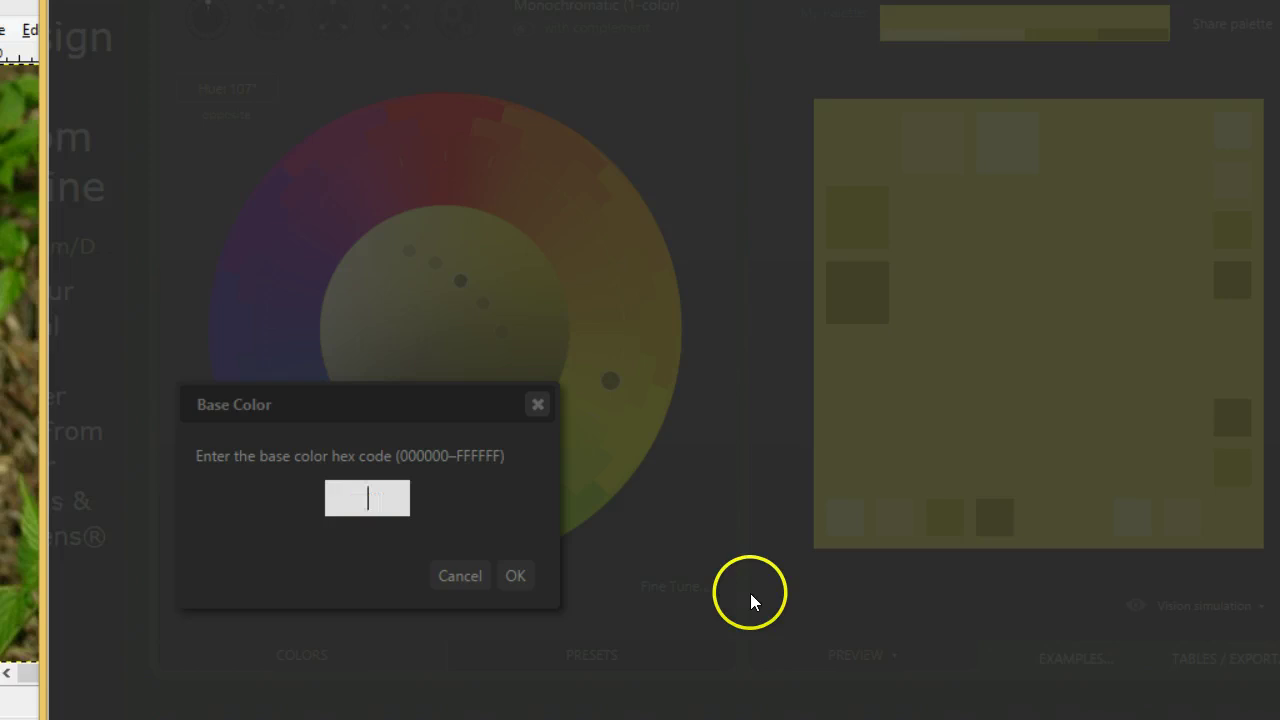
key("ctrl+v")
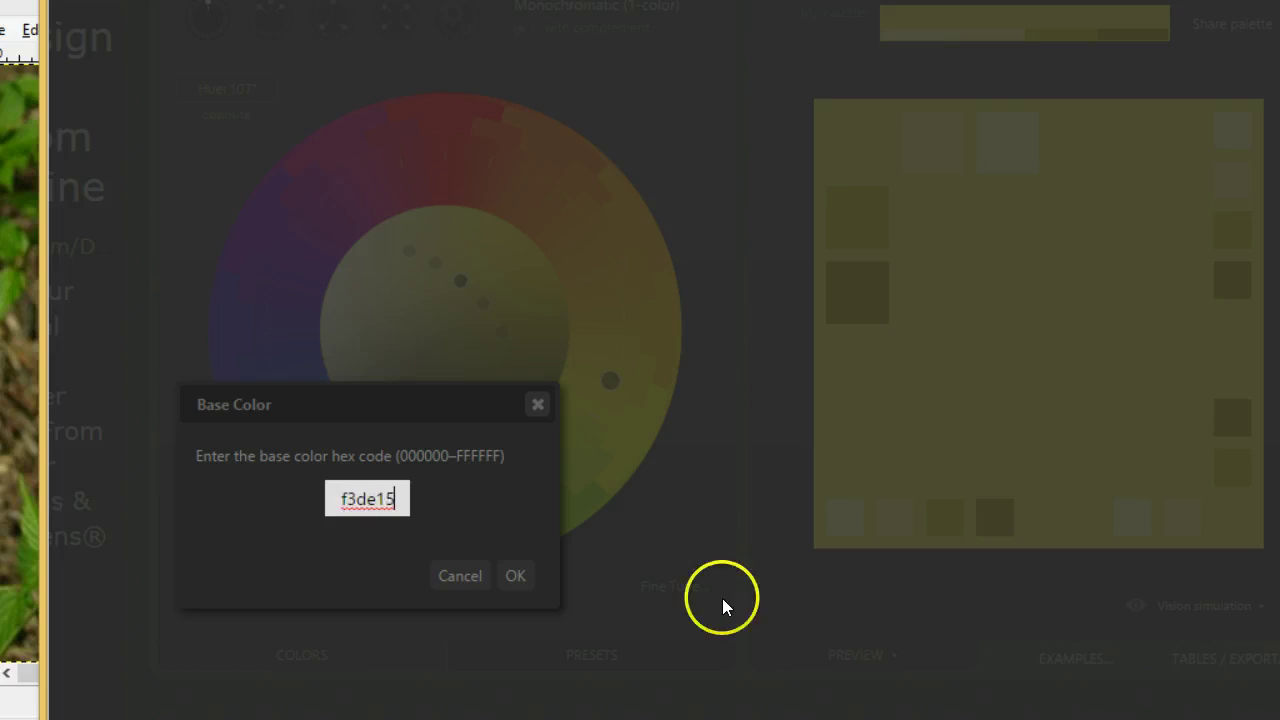
left_click(515, 576)
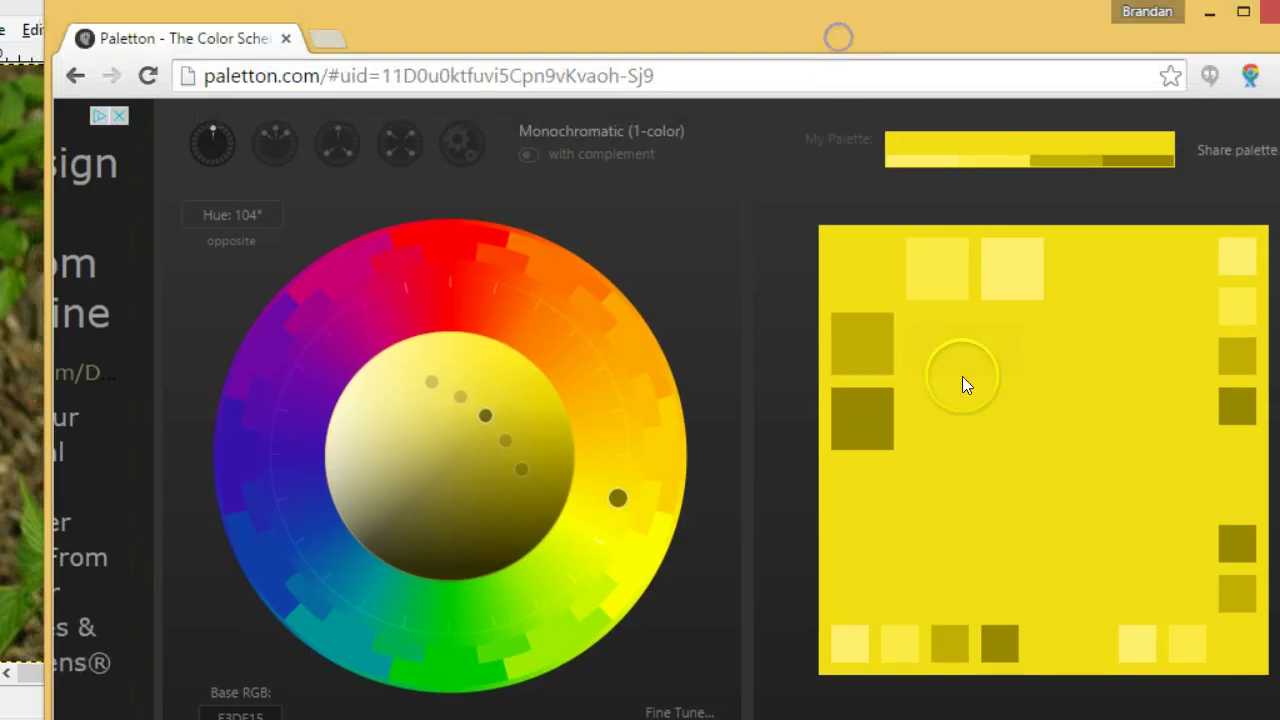
left_click_drag(733, 14, 777, 434)
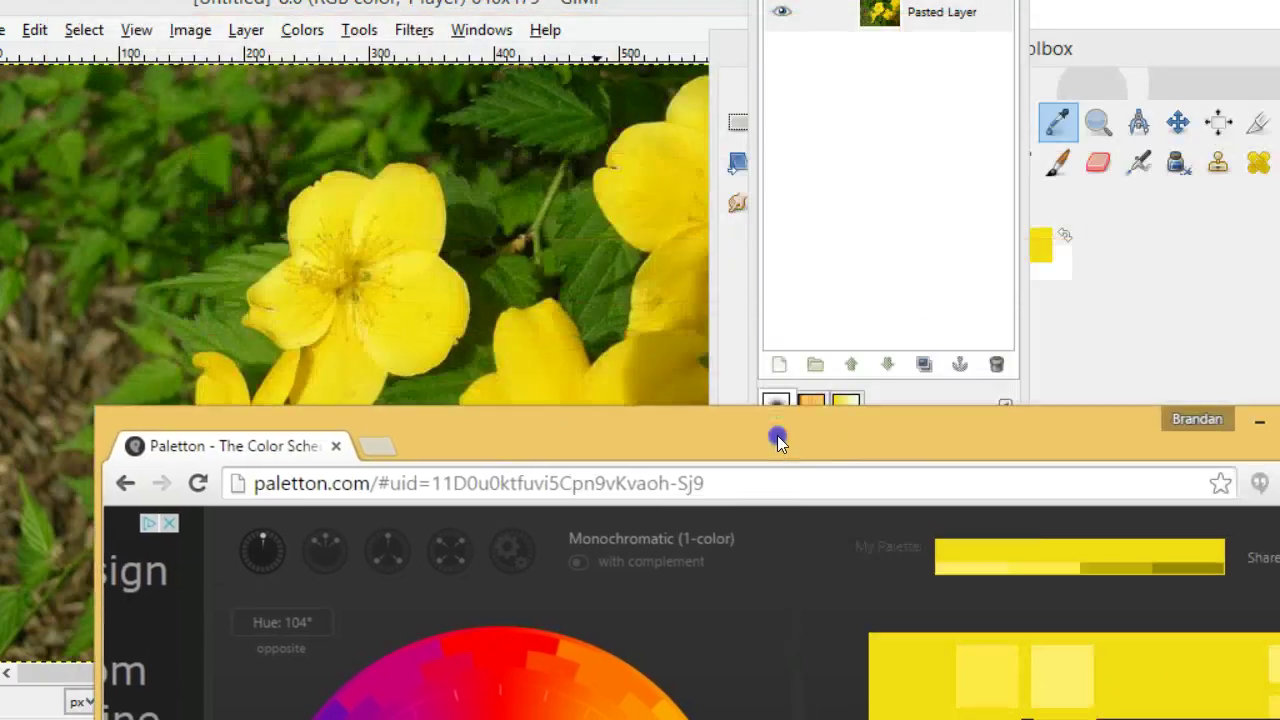
Bring the Paletton window back up and try the Adjacent and Triad schemes.
left_click(278, 284)
left_click(627, 463)
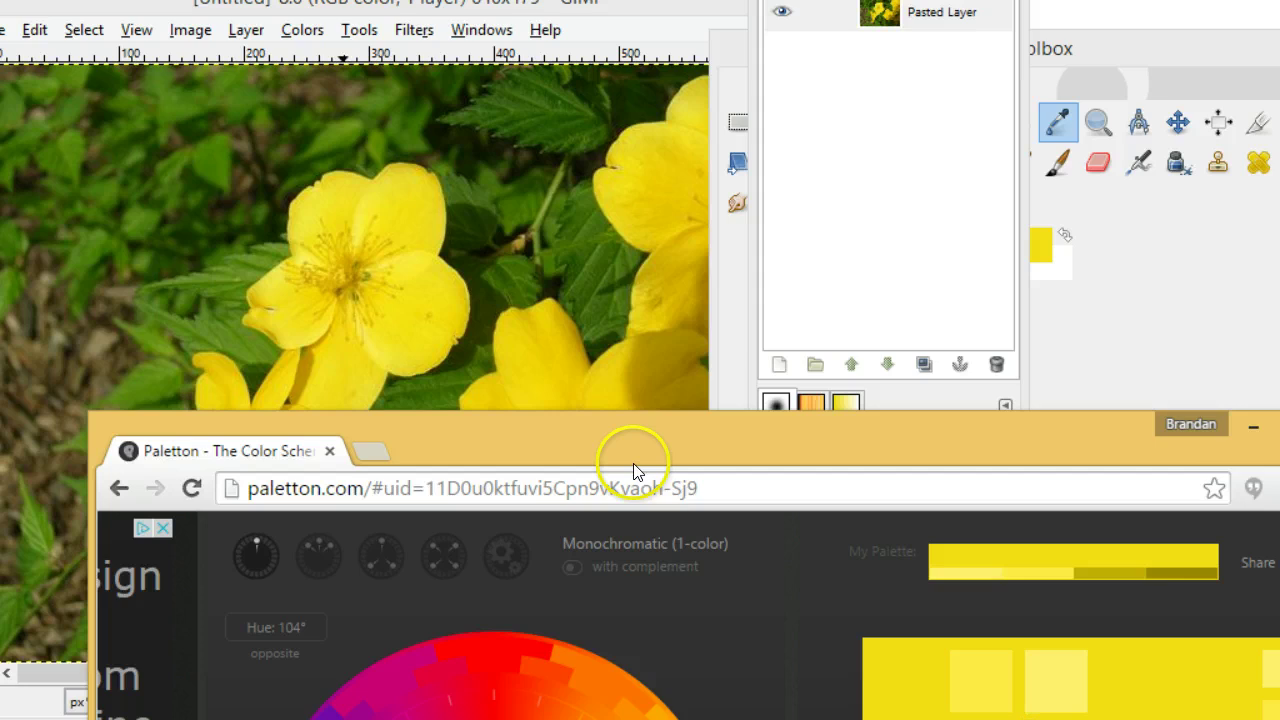
left_click_drag(627, 463, 590, 18)
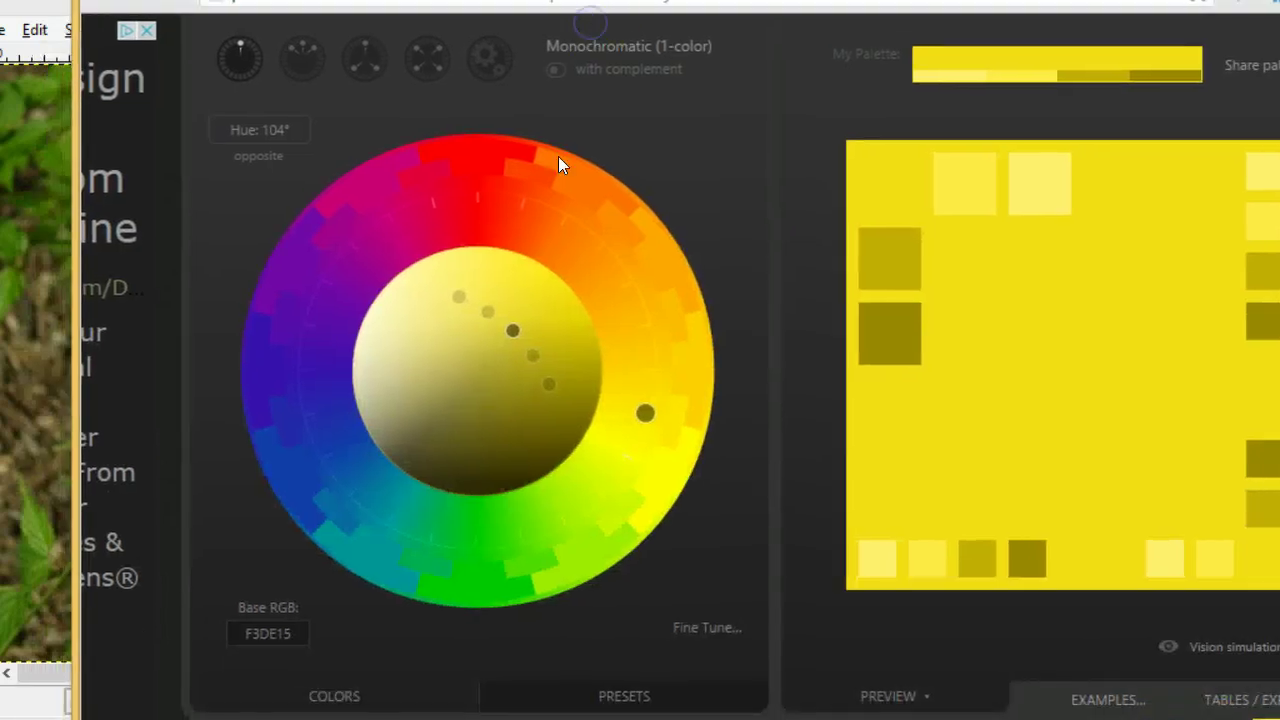
left_click(304, 60)
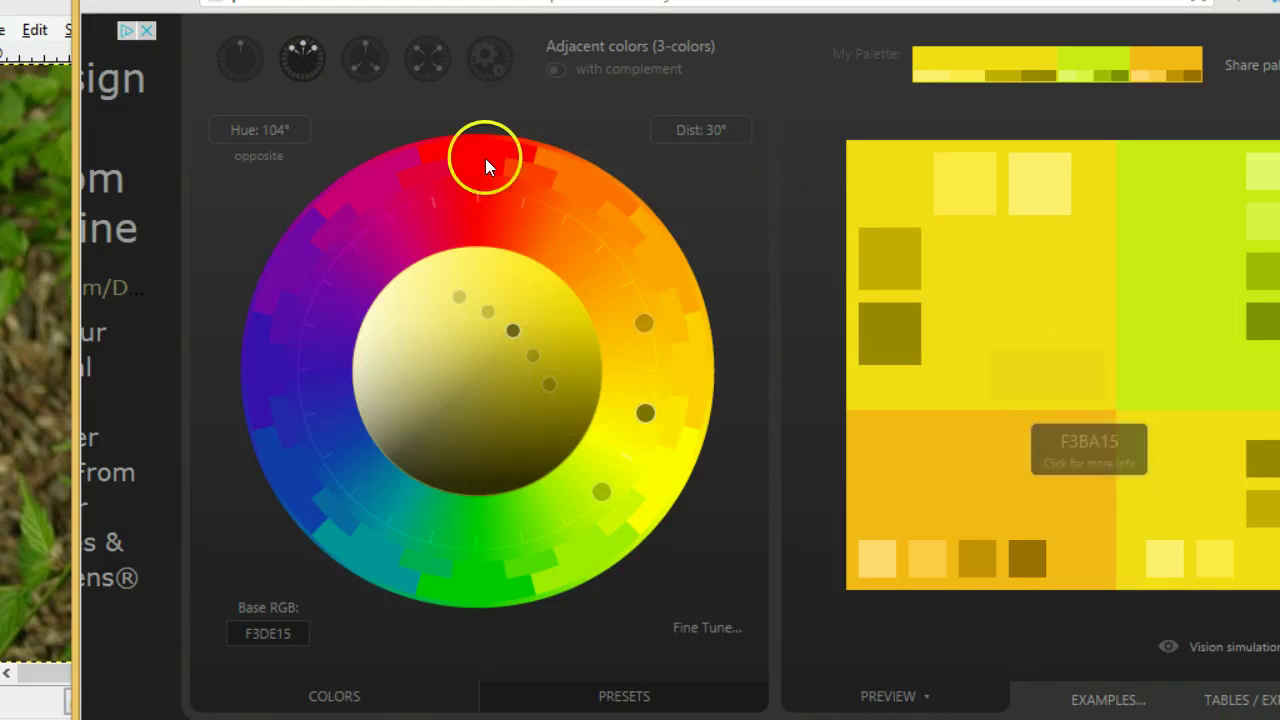
left_click(366, 62)
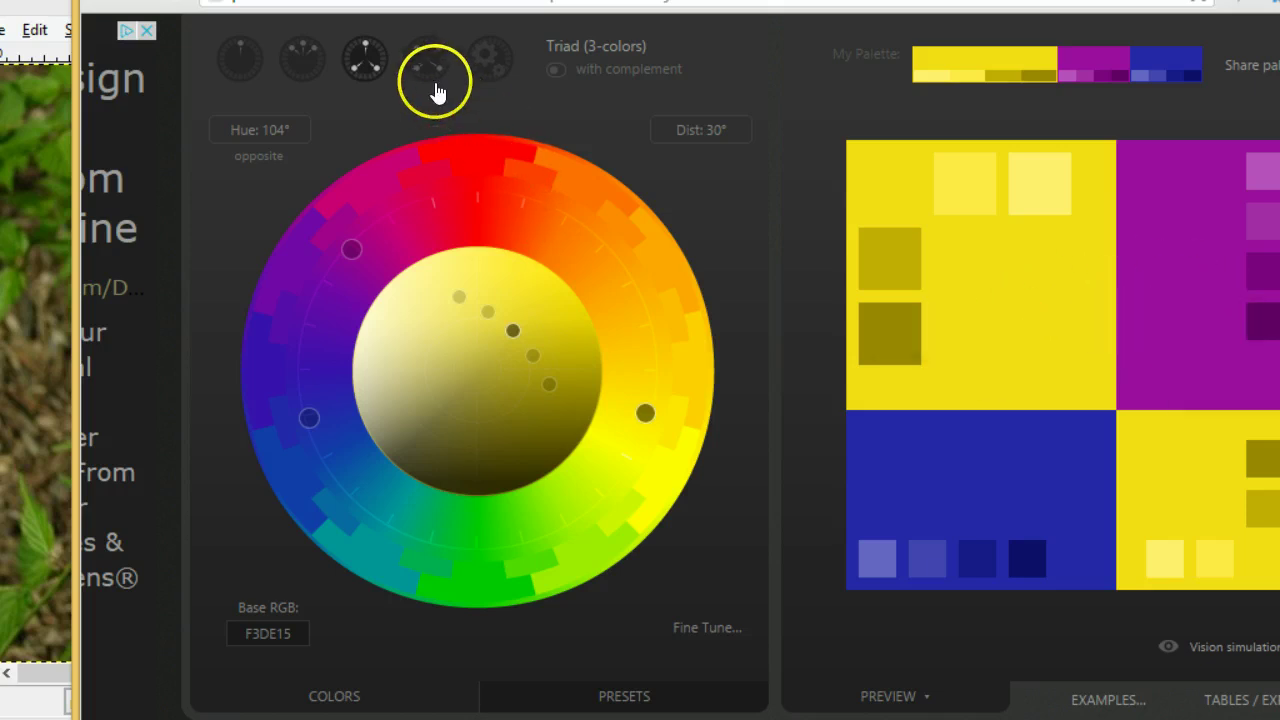
Compare Tetrad with Monochromatic plus complement, then settle on the Tetrad scheme.
left_click(430, 55)
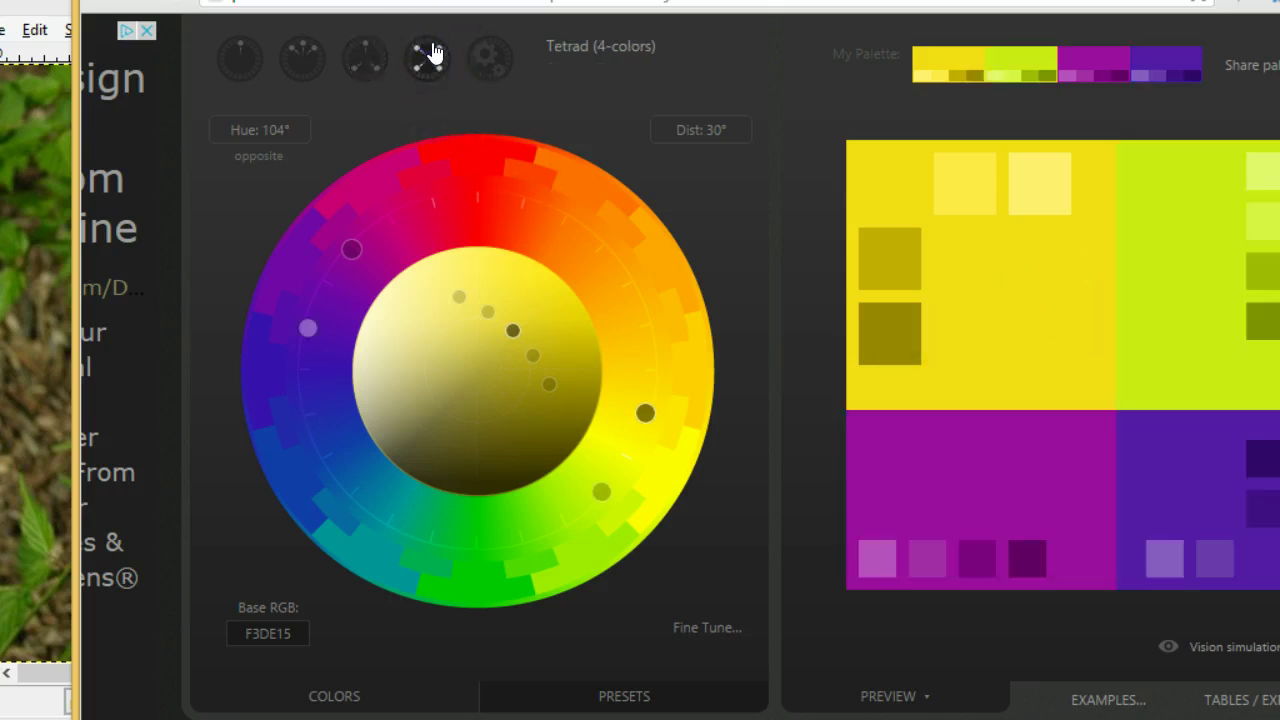
left_click(219, 80)
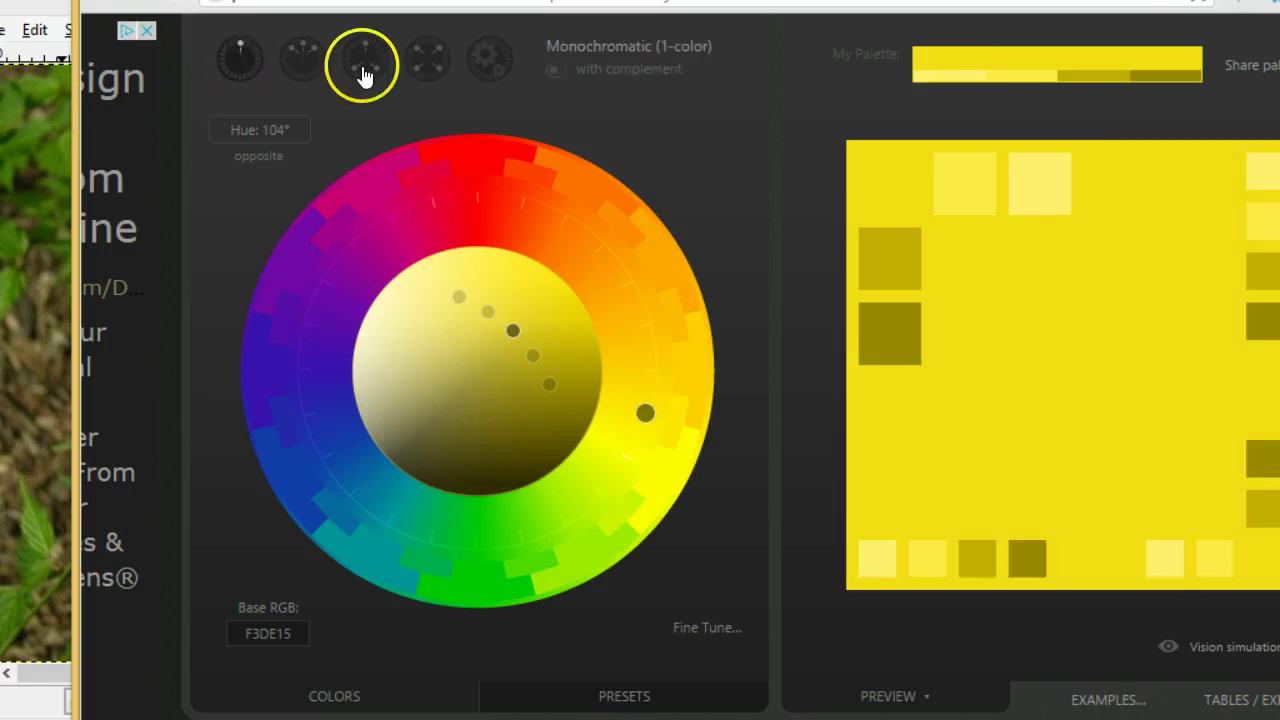
left_click(555, 69)
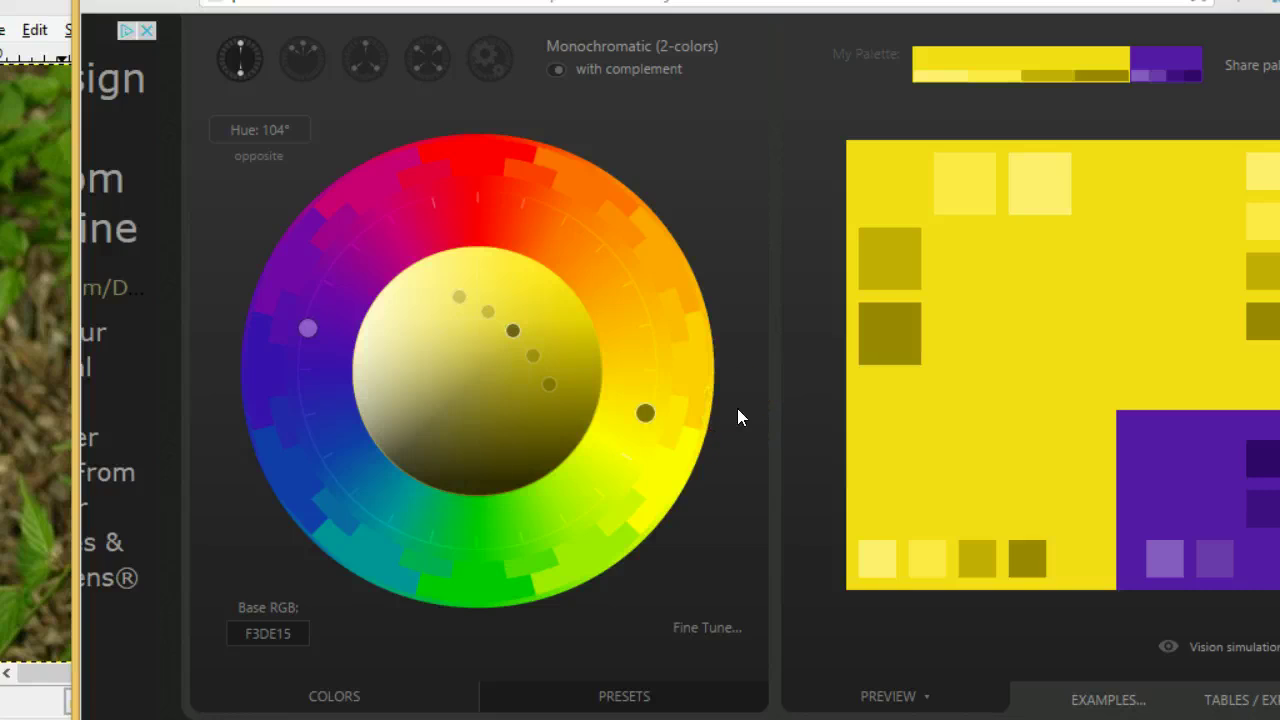
left_click(430, 56)
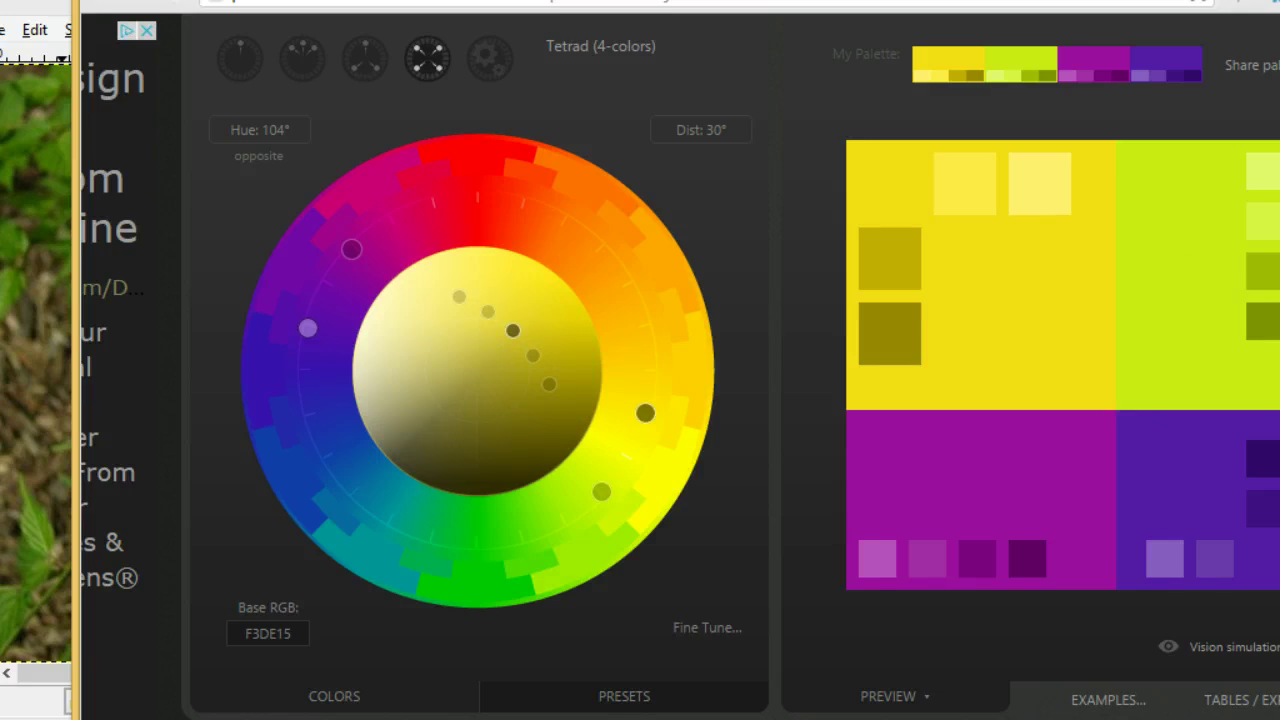
left_click(1160, 700)
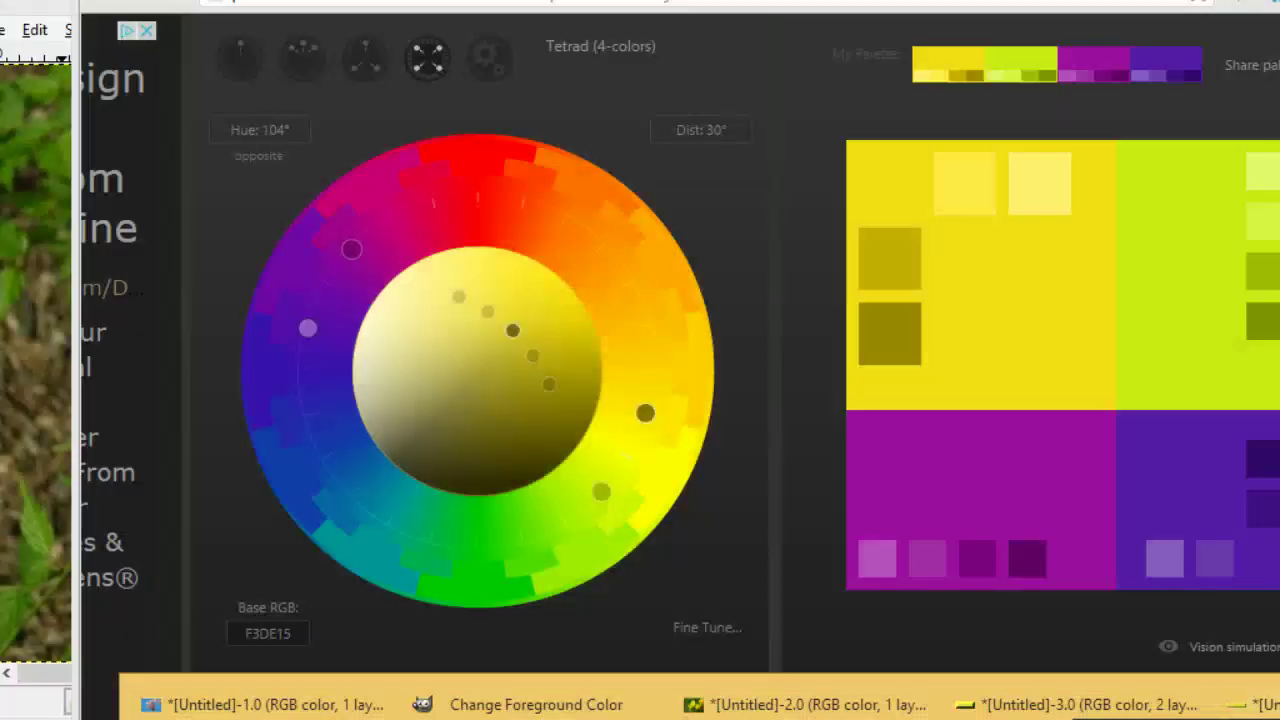
Bring GIMP forward with its Change Foreground Color dialog showing f3de15.
left_click(536, 704)
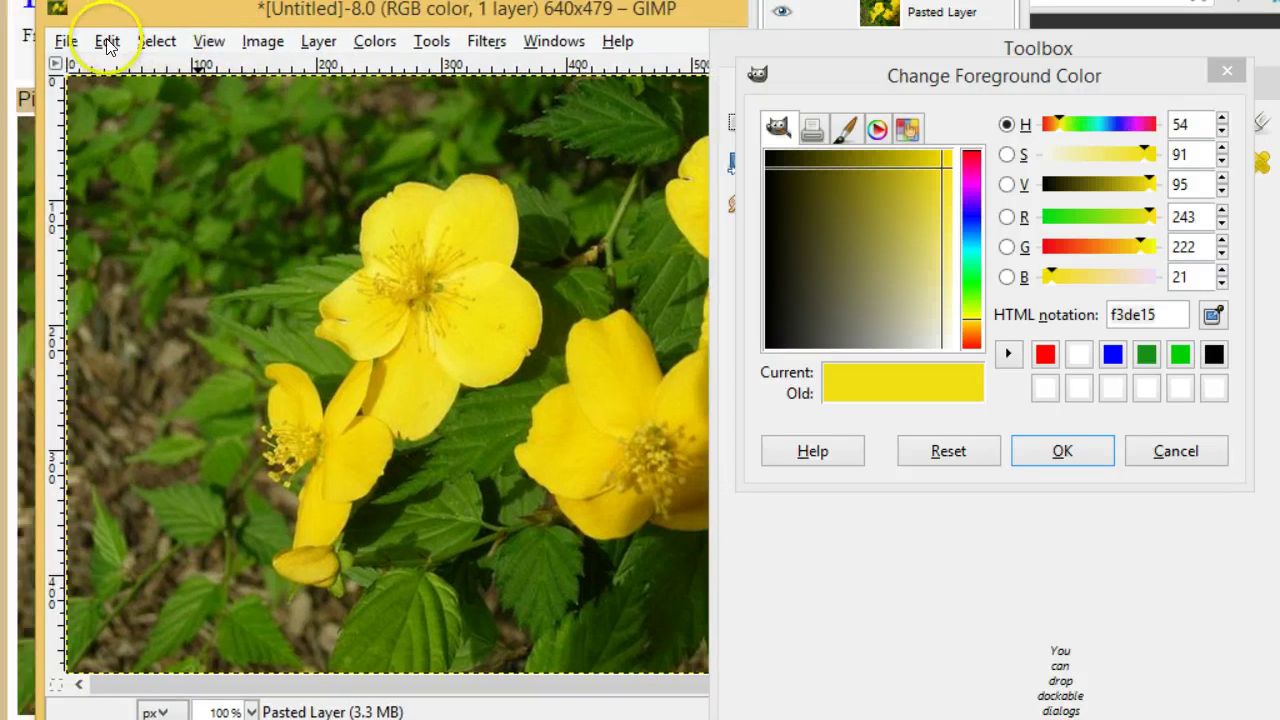
Start a Simple Beveled Button from File > Create > Buttons and move its settings aside.
left_click(65, 41)
mouse_move(110, 104)
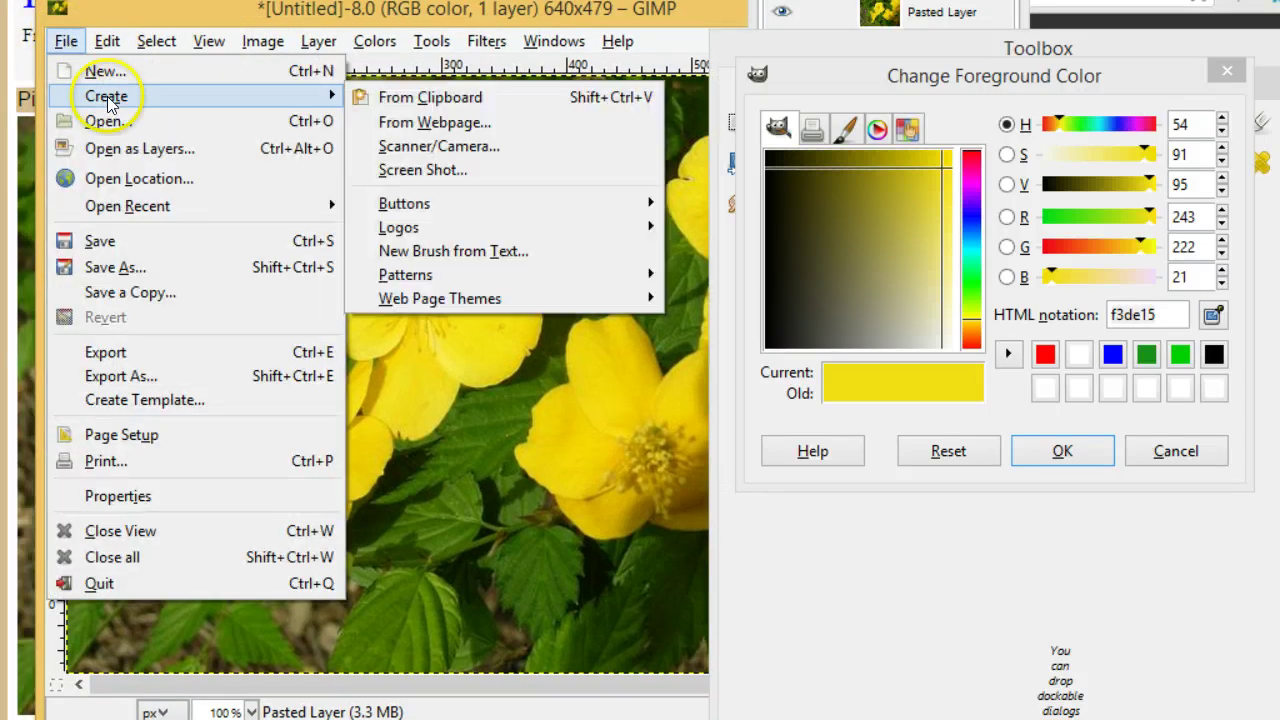
mouse_move(482, 206)
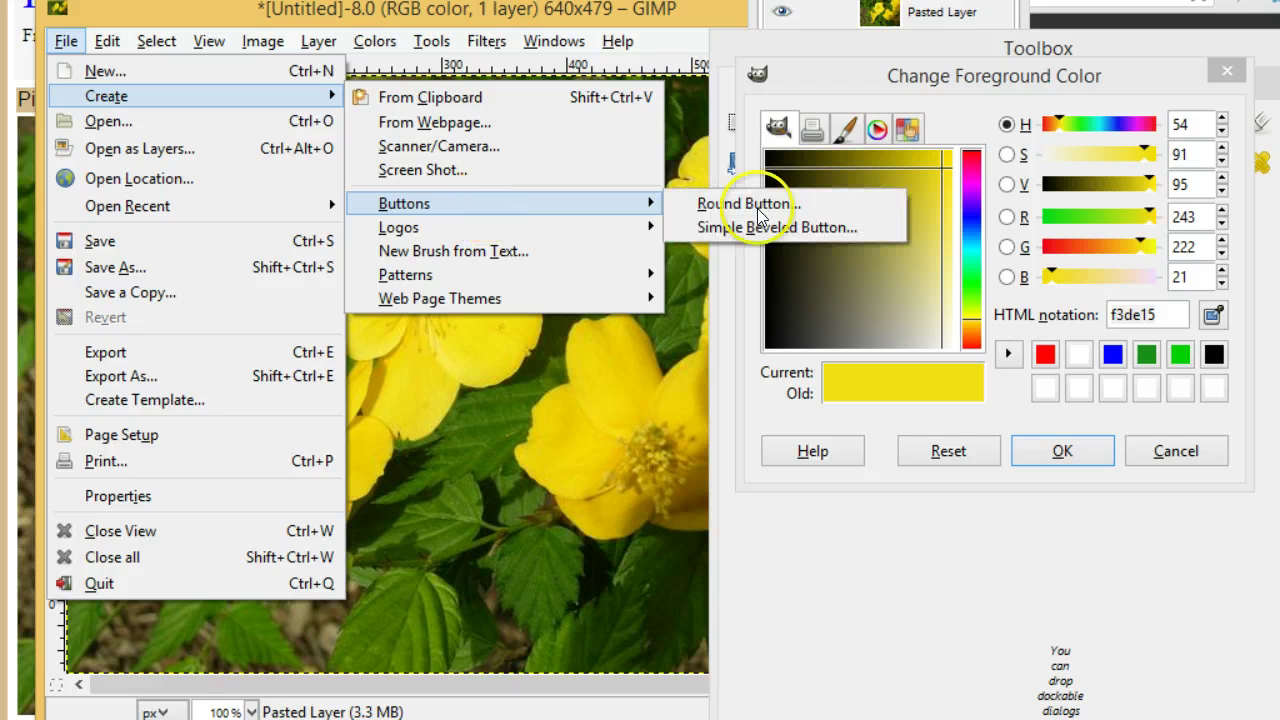
left_click(813, 227)
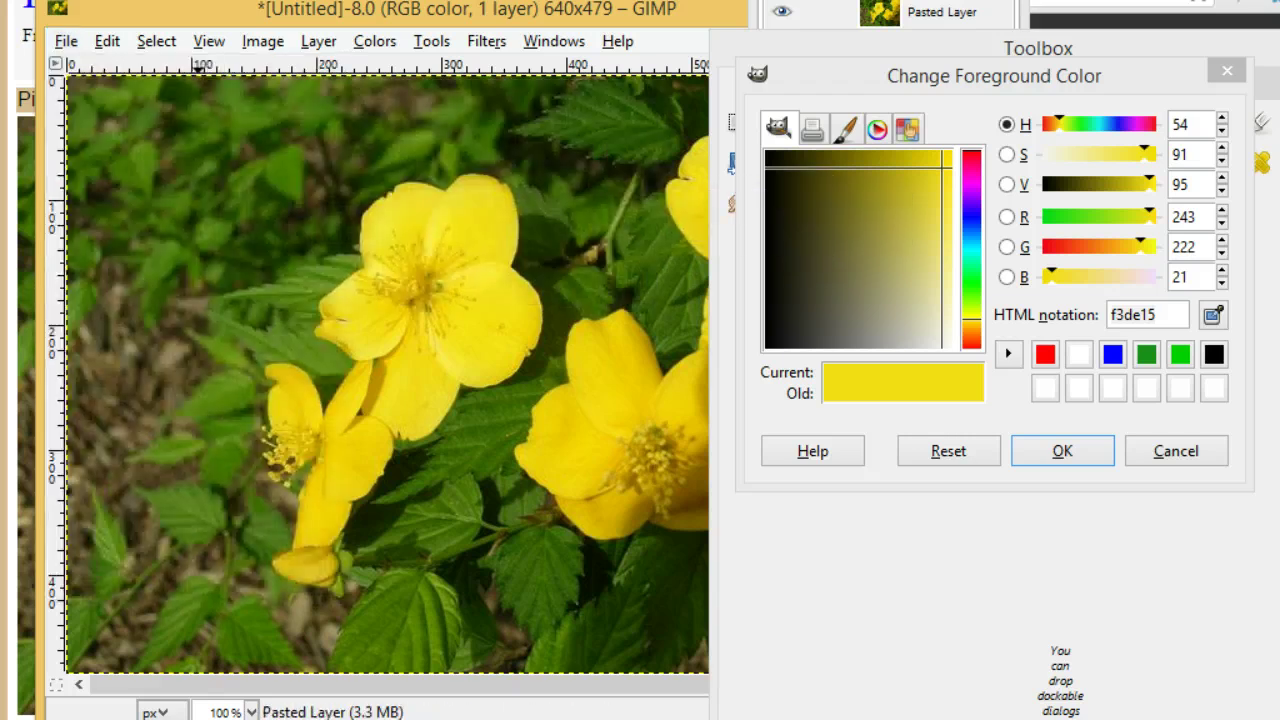
left_click_drag(820, 153, 366, 11)
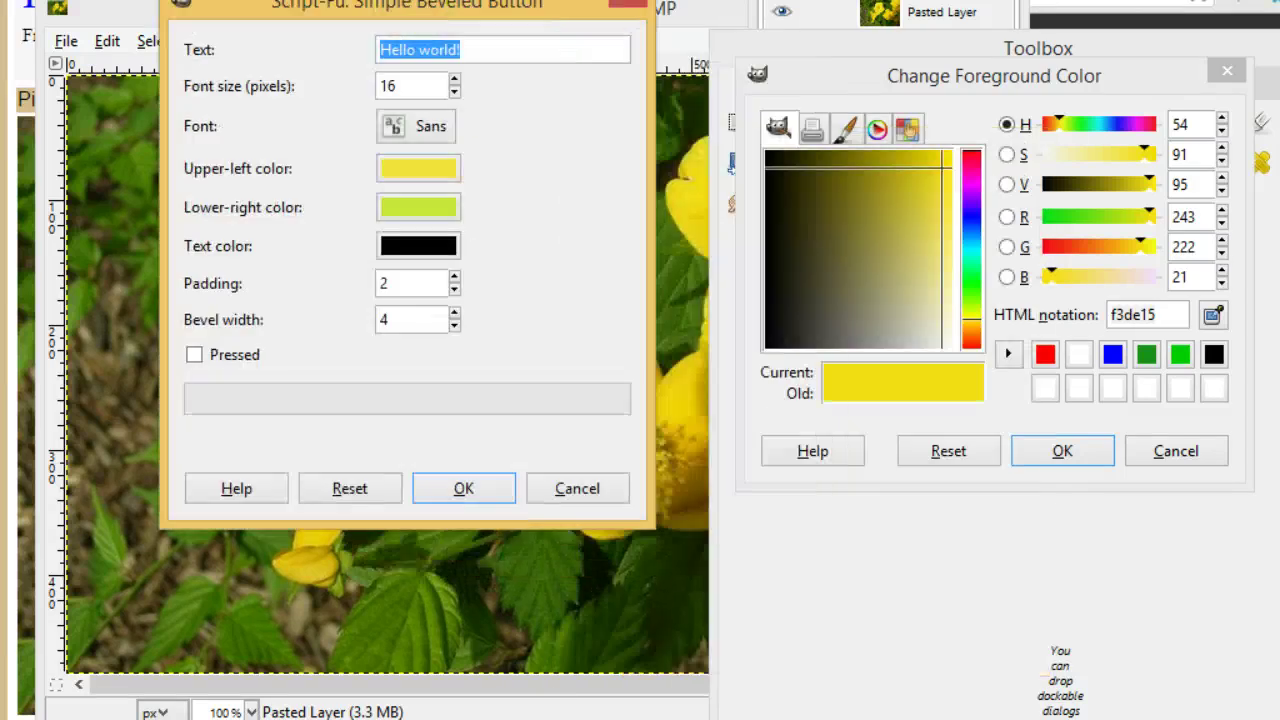
Set the button's upper-left colour to f3de15 in HTML notation.
left_click(357, 175)
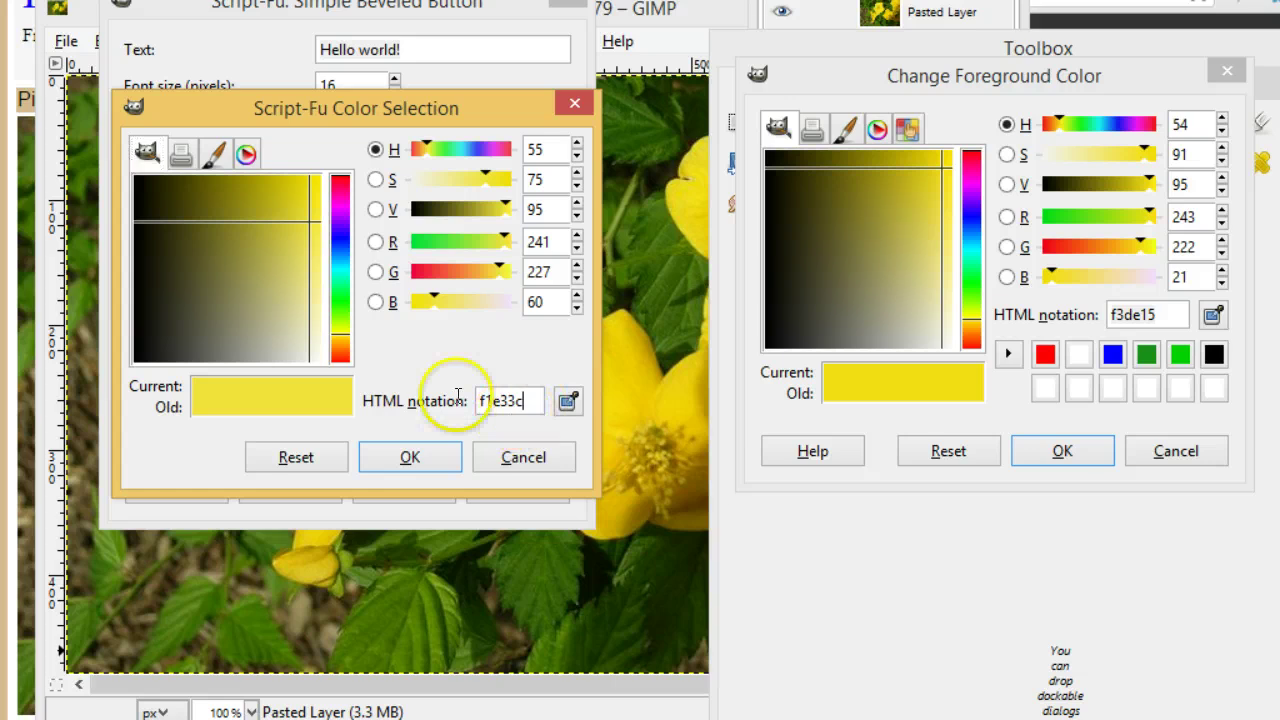
key("alt+n")
type("f3de15")
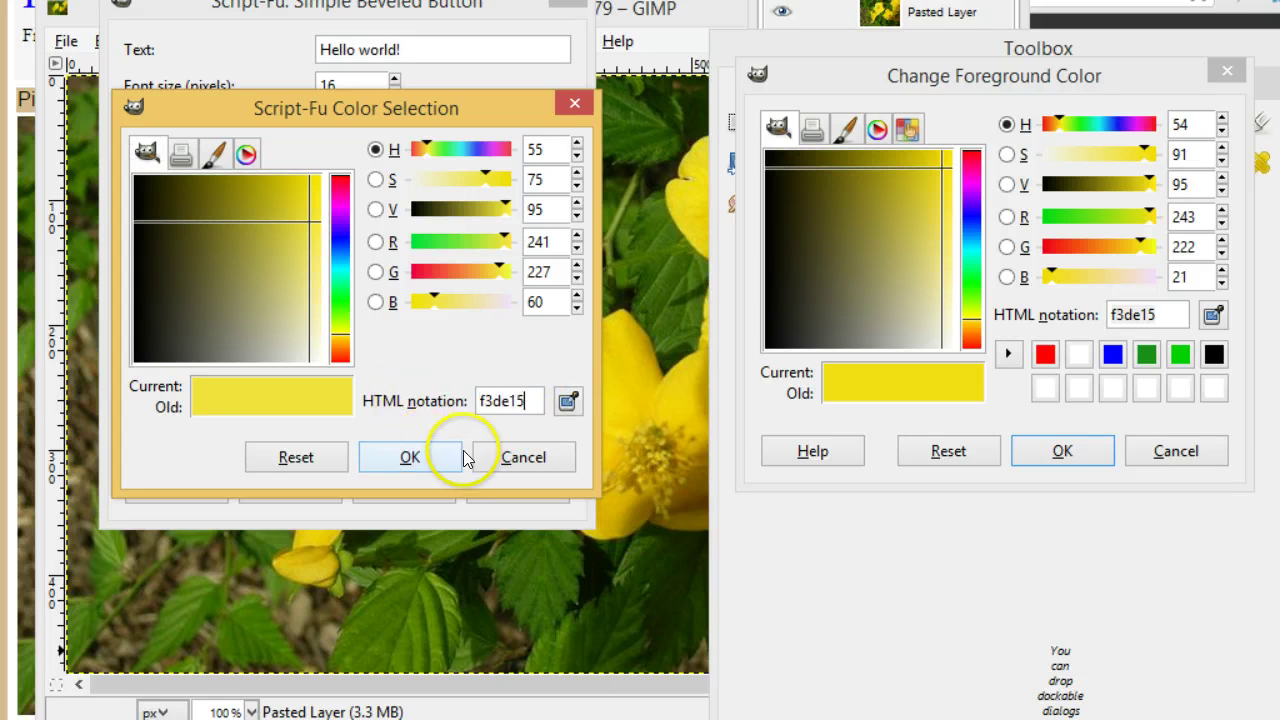
key("Return")
left_click(405, 462)
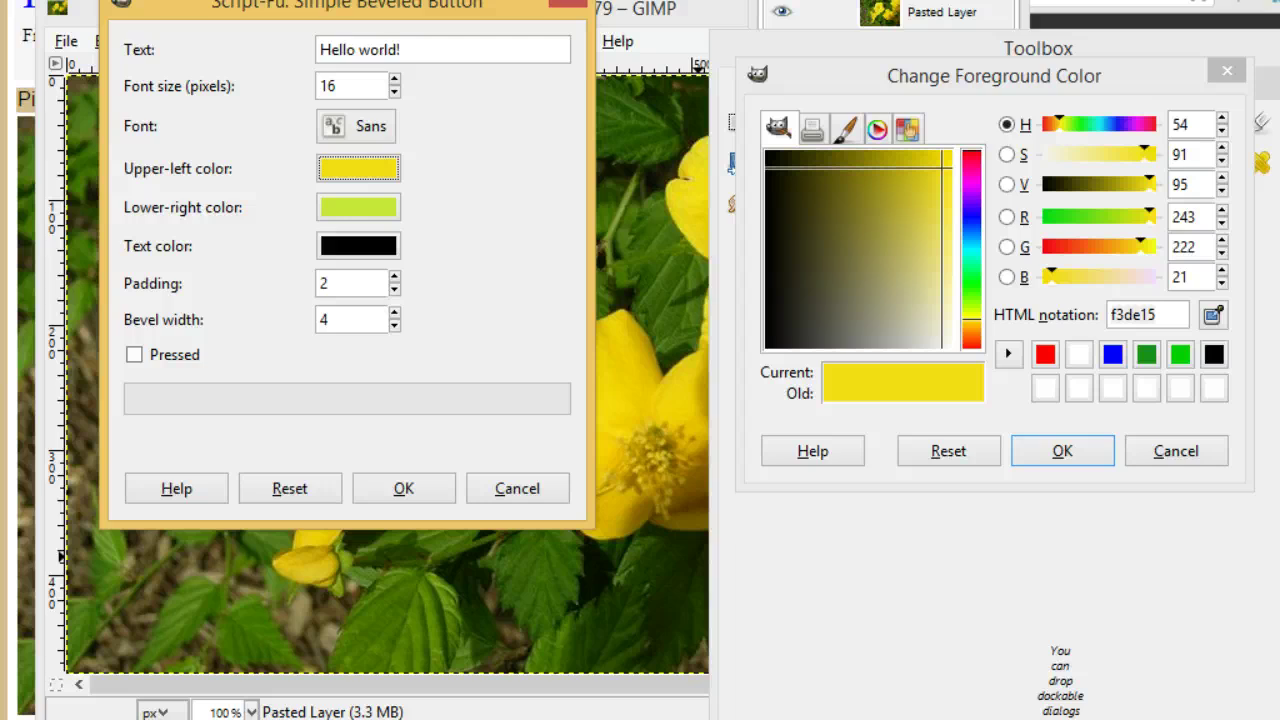
key("alt+Tab")
key("alt+Tab")
key("alt+Tab")
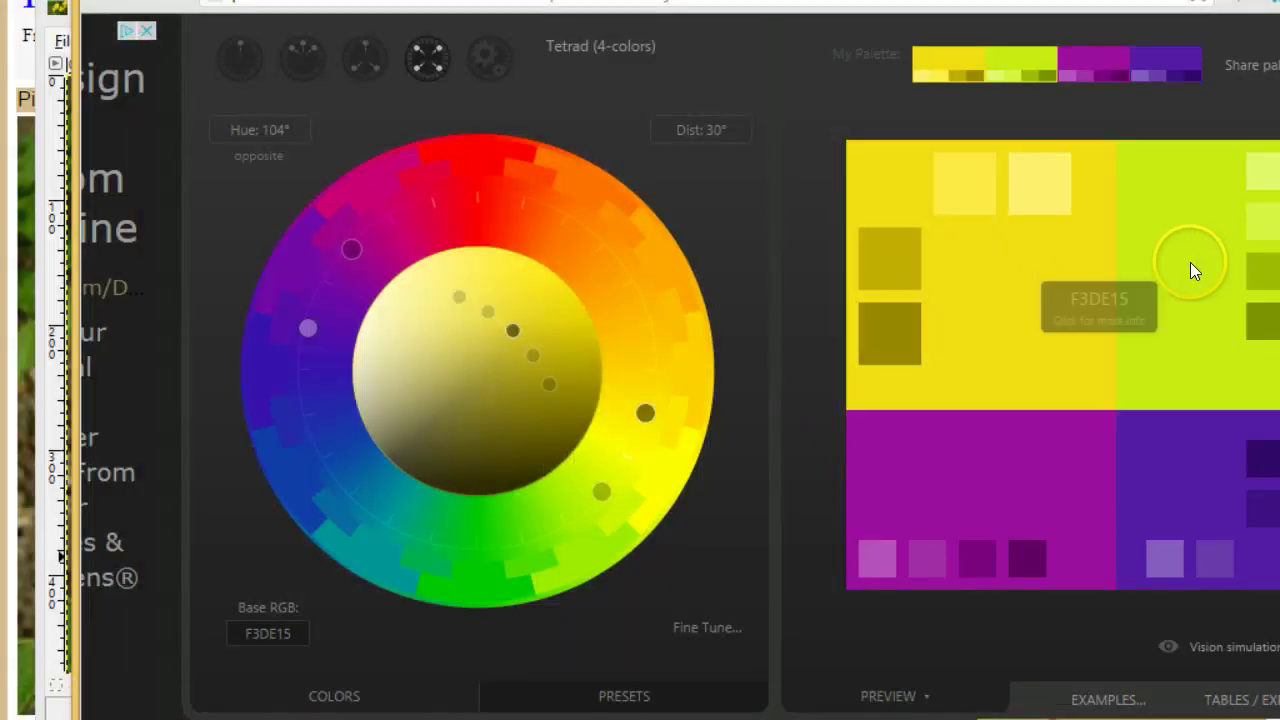
Read the lime swatch code C9EB14 in Paletton, then return to GIMP's button settings.
mouse_move(1190, 262)
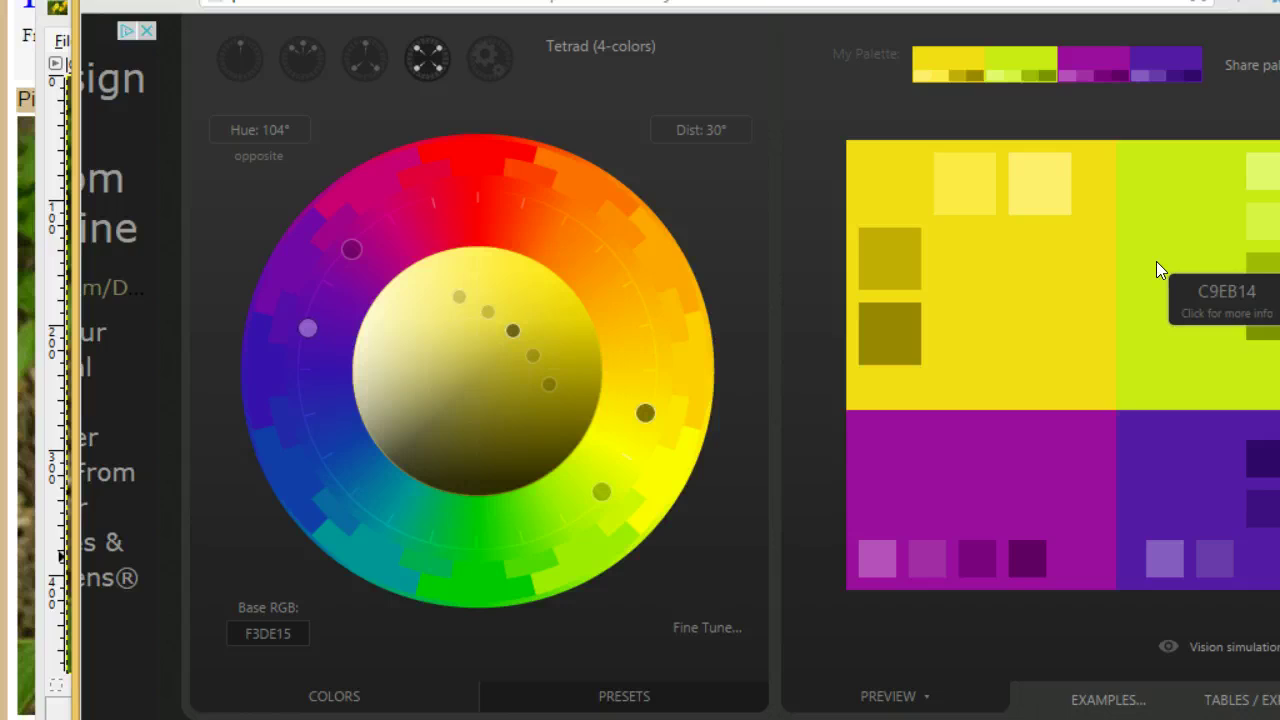
key("alt+Tab")
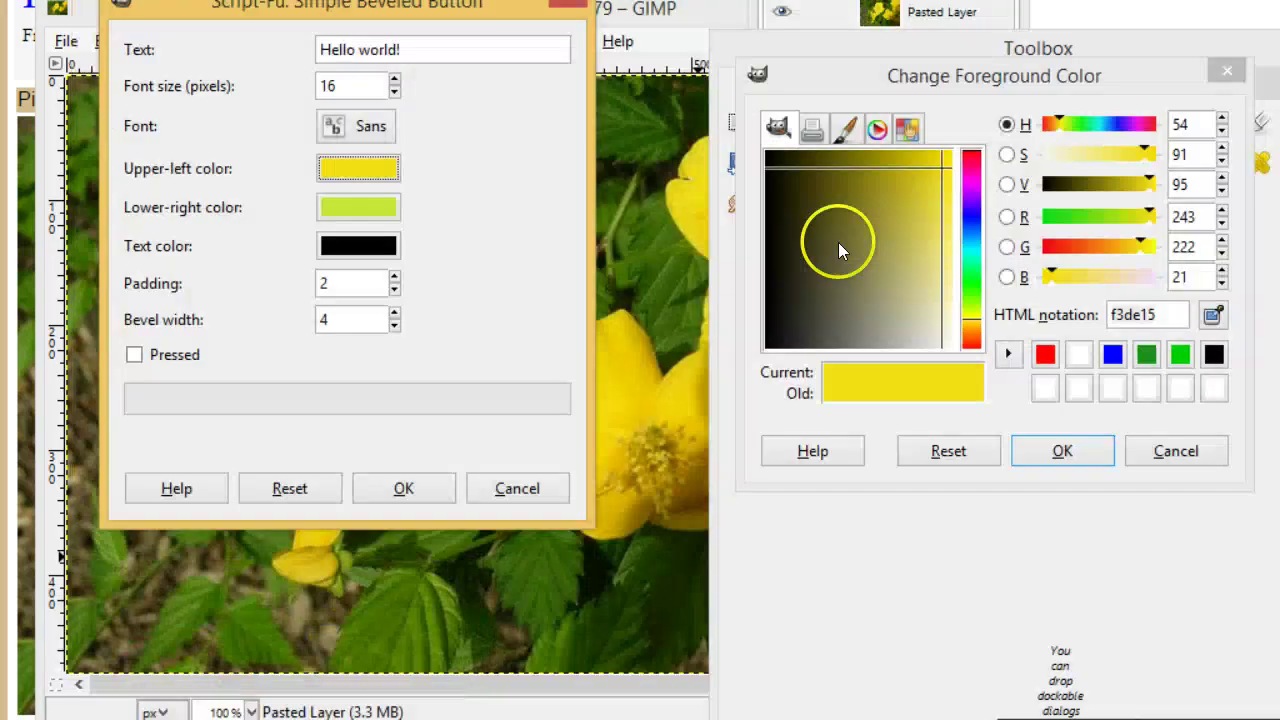
Set the lower-right colour to lime c9eb14, correcting the mistyped c93b14.
left_click(375, 207)
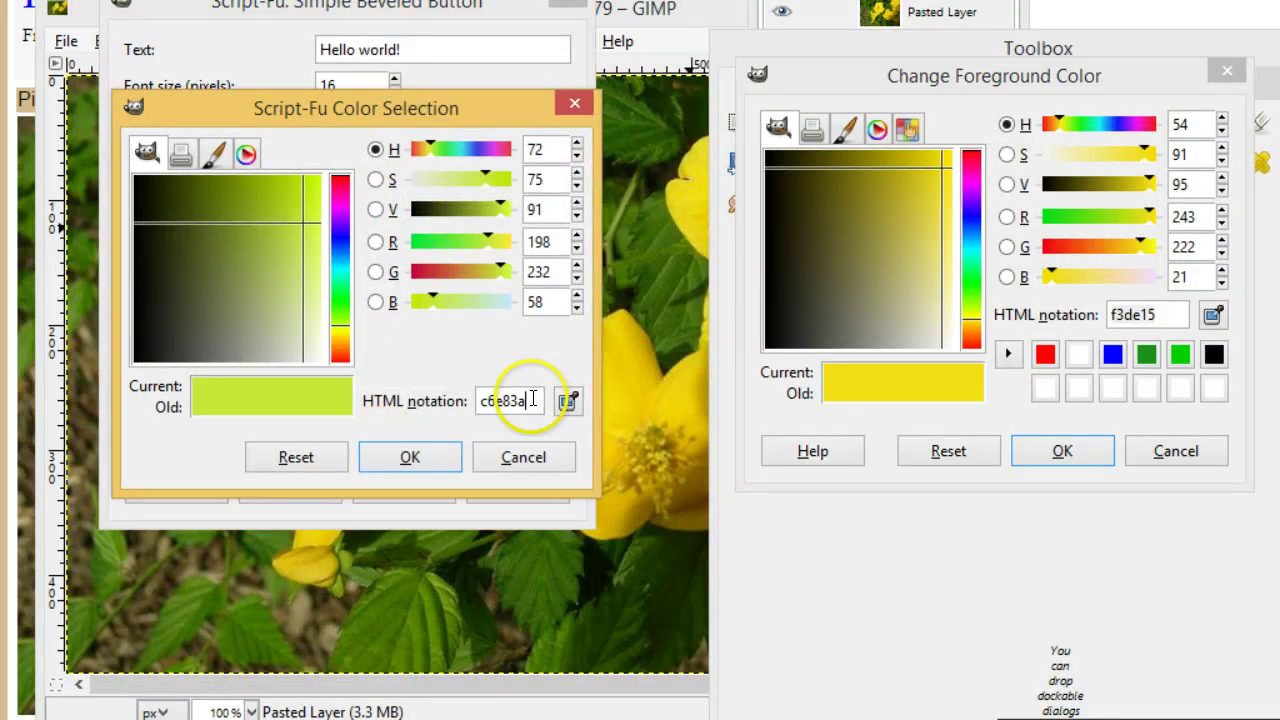
left_click_drag(514, 400, 408, 395)
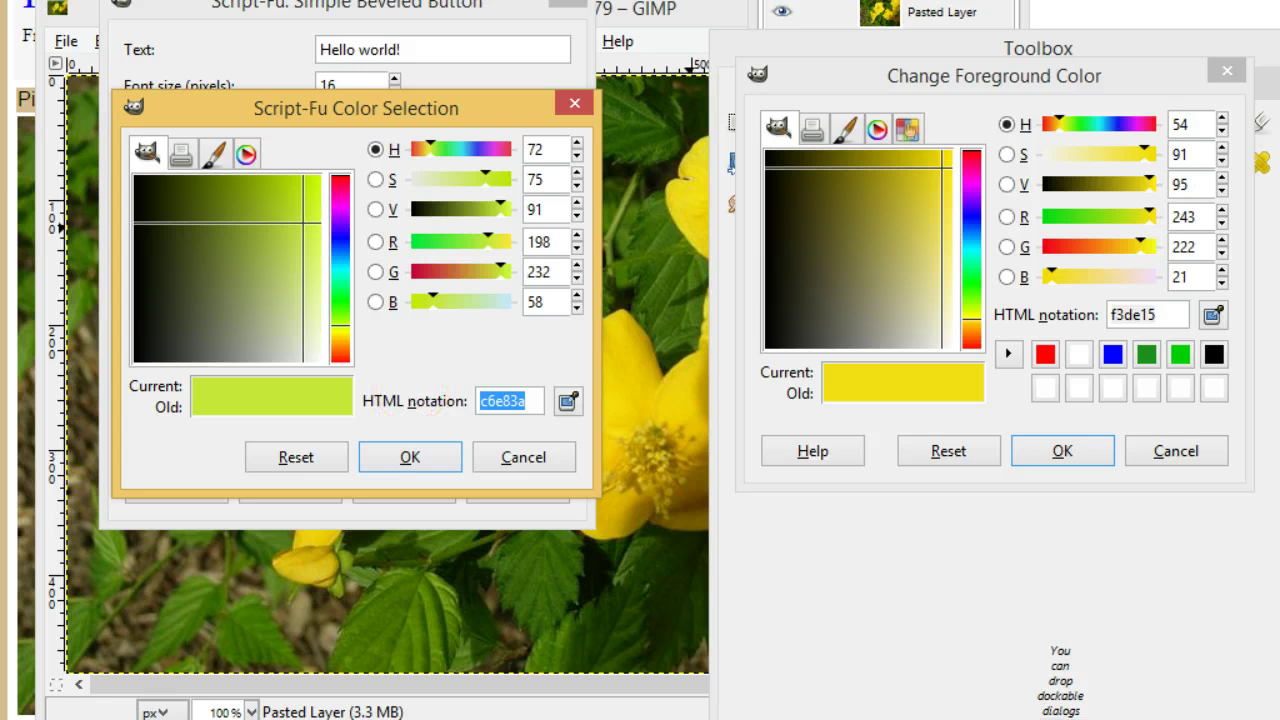
left_click_drag(514, 400, 302, 378)
type("c93b14")
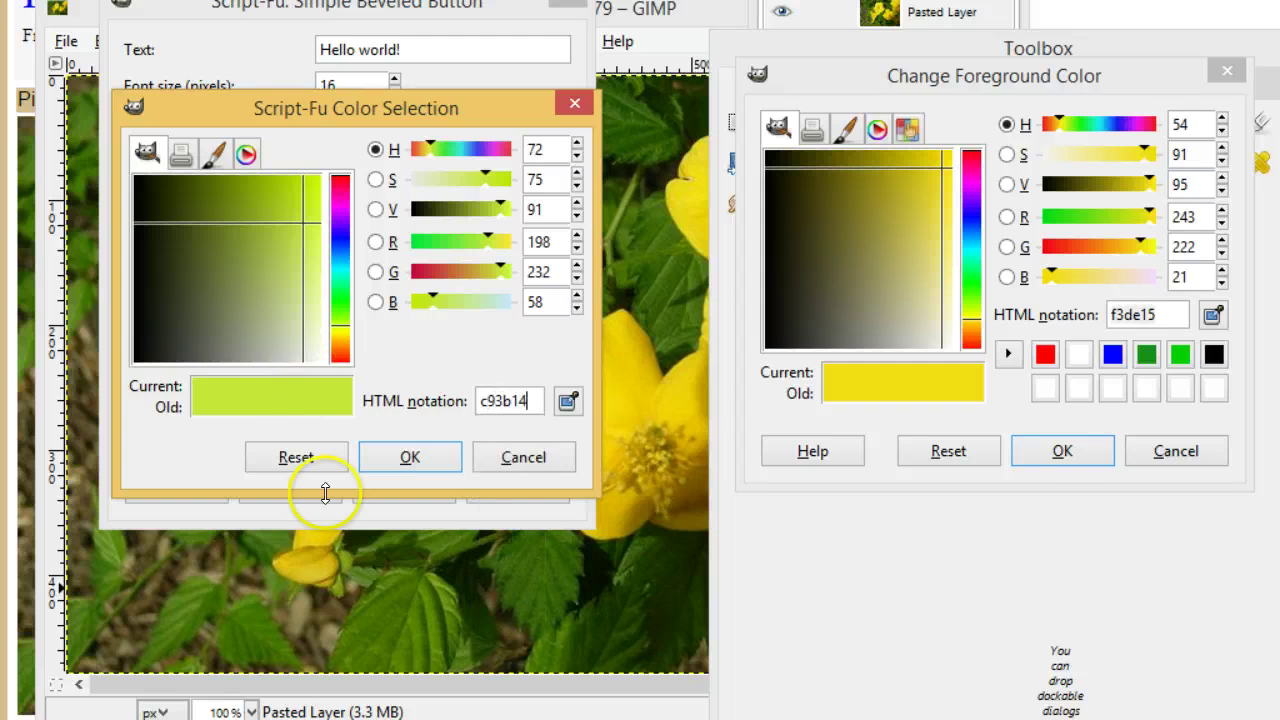
left_click(403, 457)
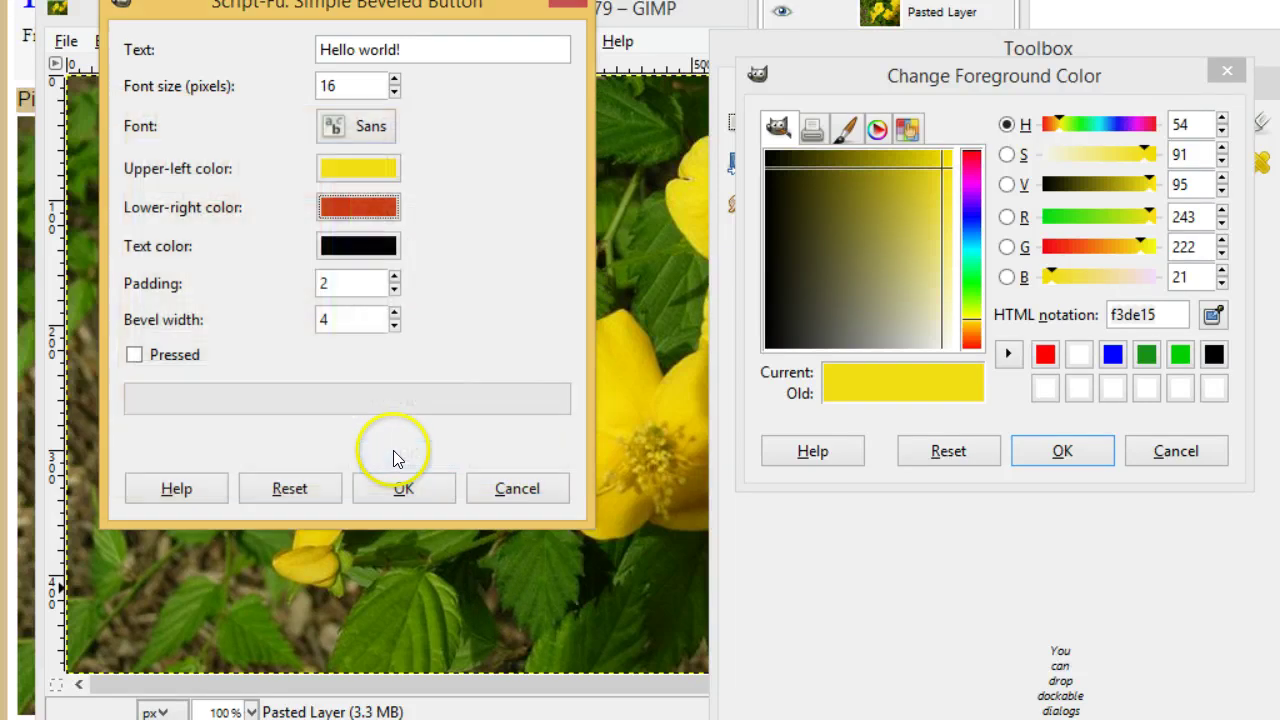
left_click(370, 207)
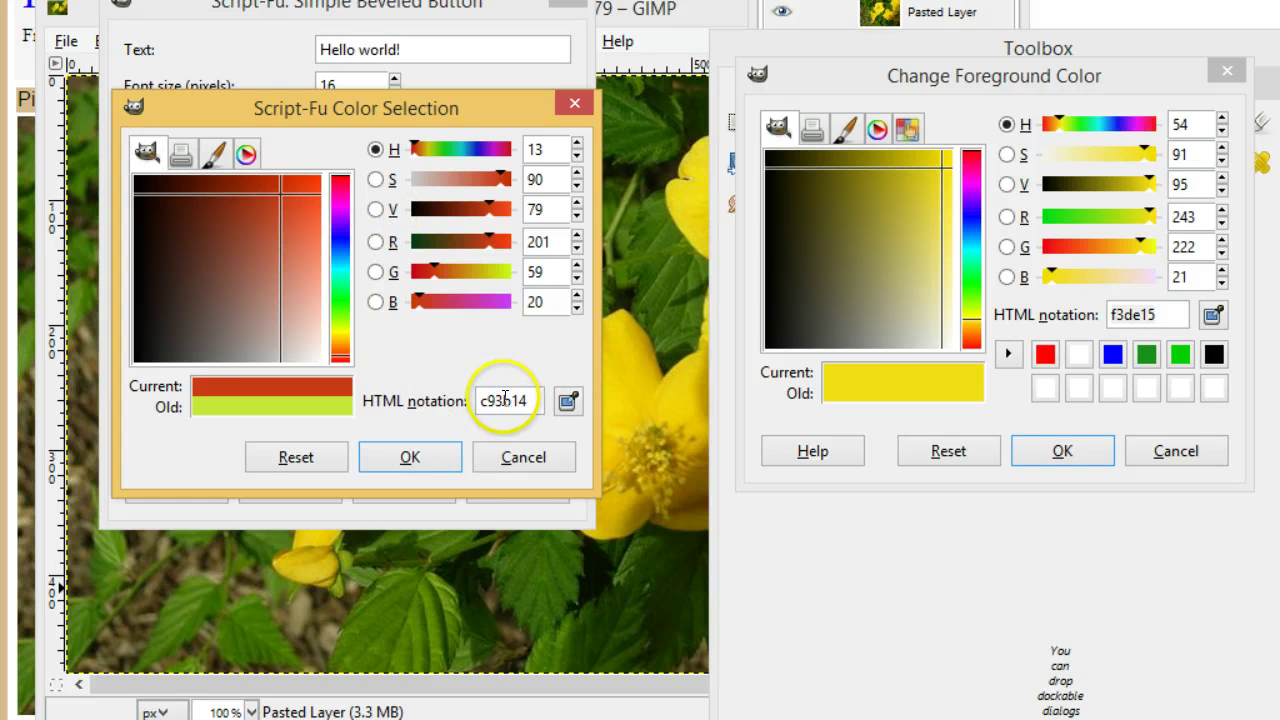
key("Left")
key("Left")
key("Left")
key("BackSpace")
type("e")
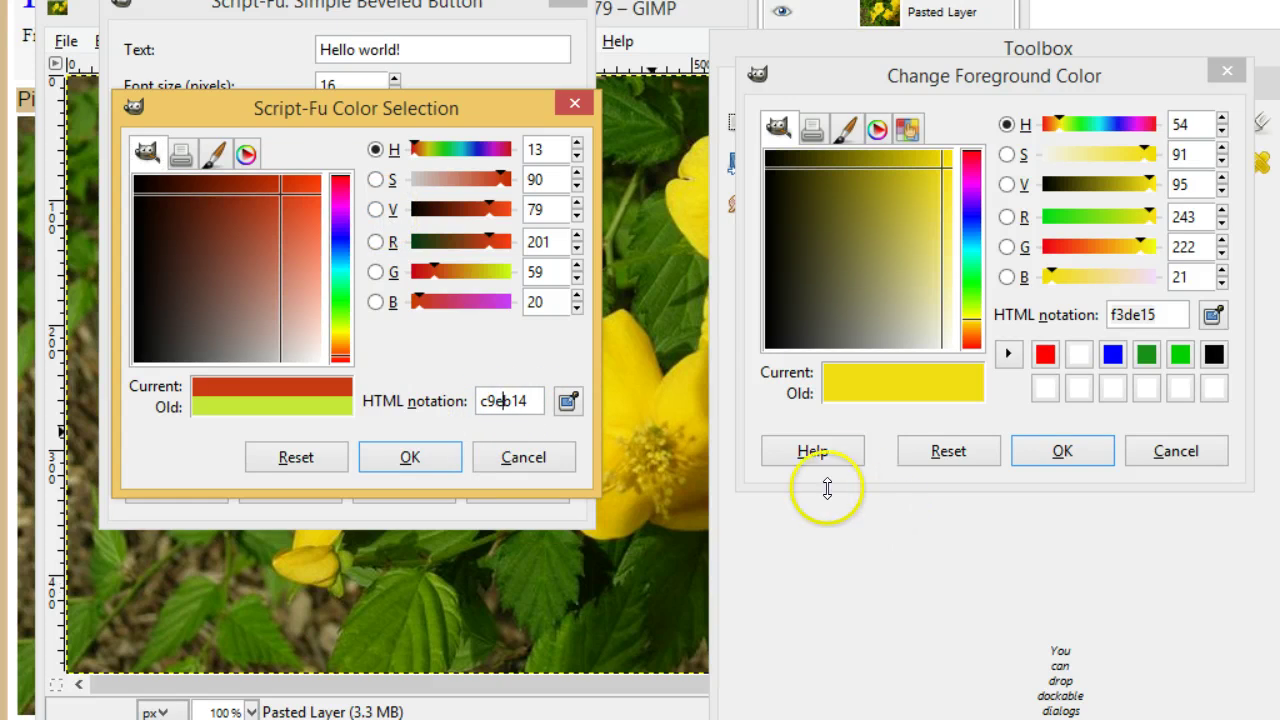
left_click(409, 457)
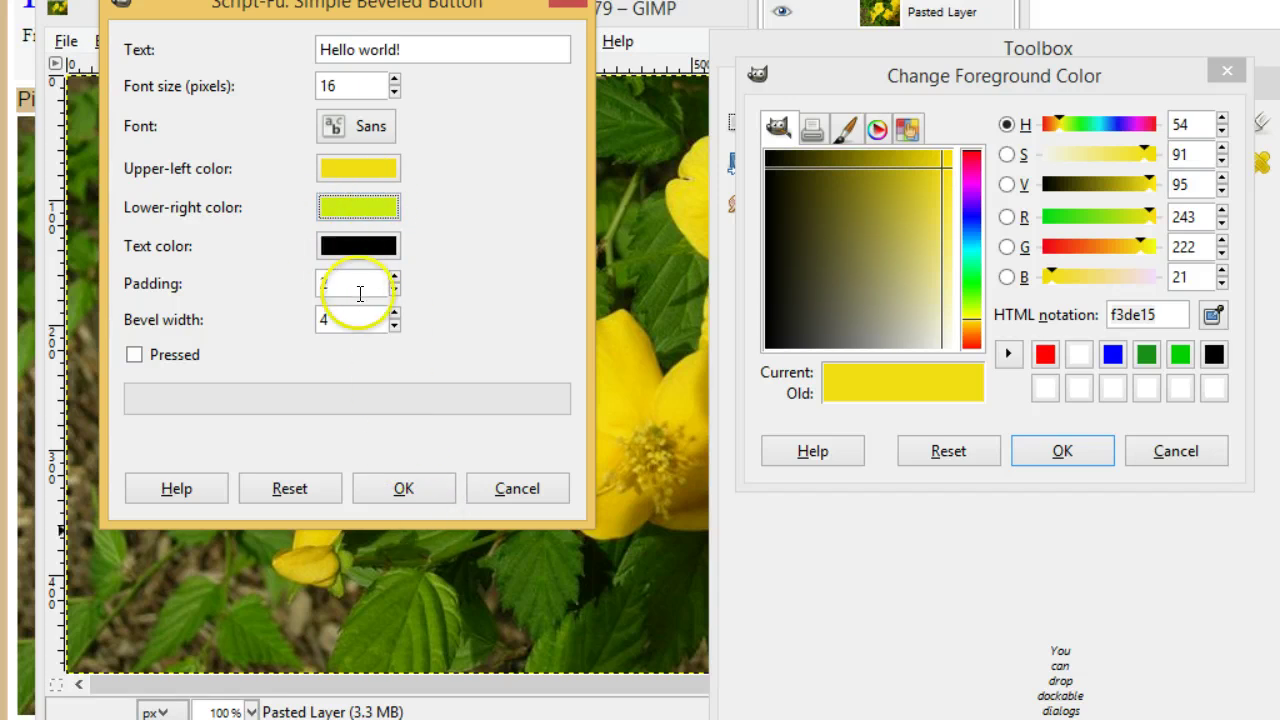
Generate the 110×25 Hello world! beveled button image and float the Layers dock beside it.
left_click(416, 491)
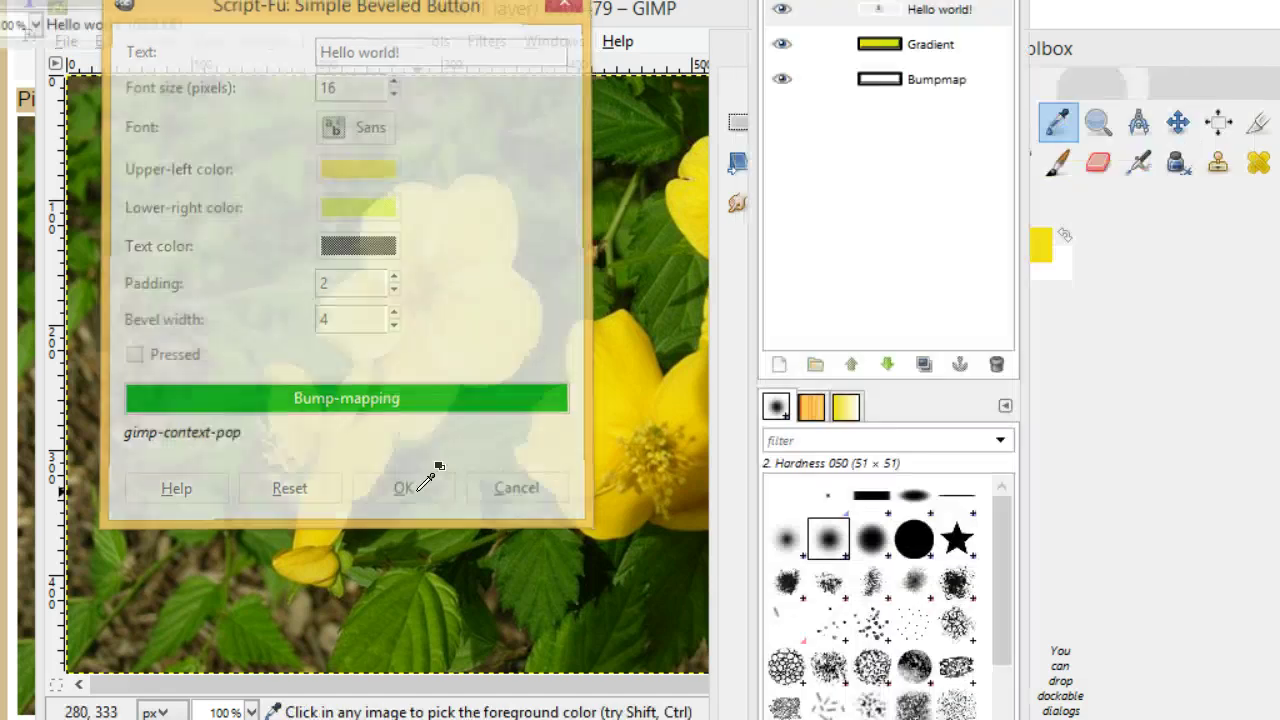
left_click_drag(420, 45, 512, 157)
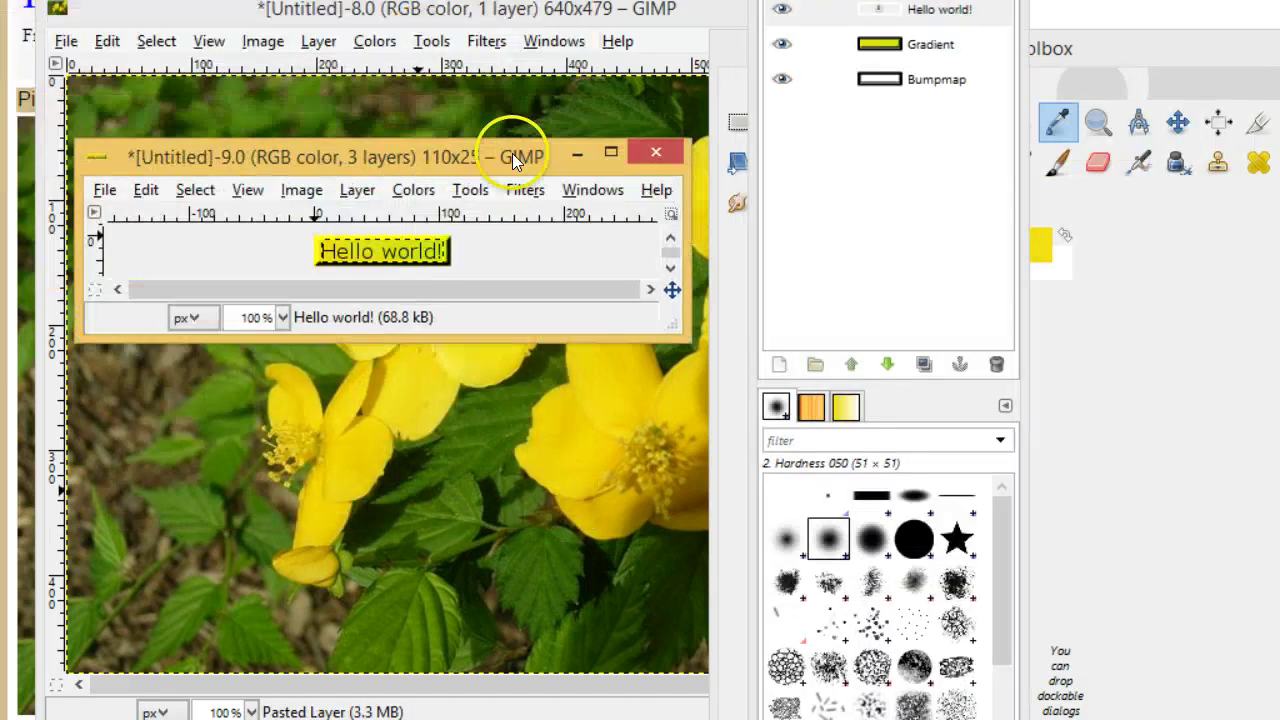
left_click_drag(440, 162, 494, 232)
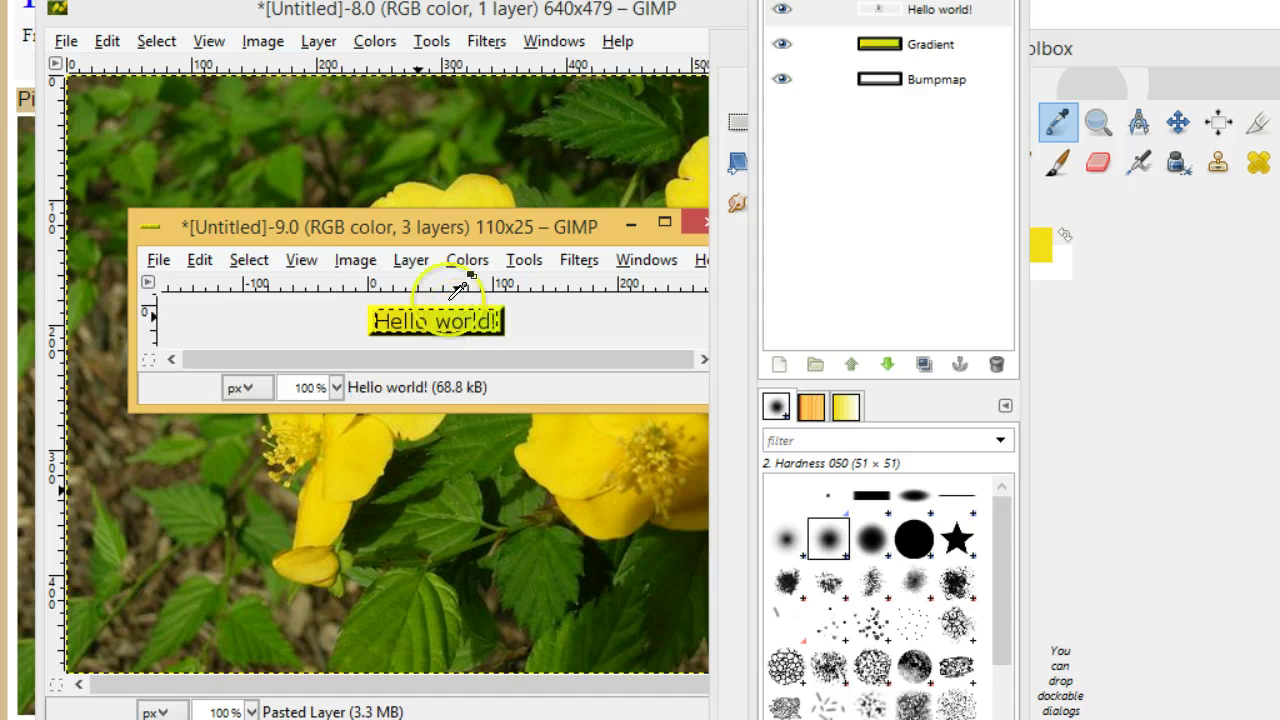
left_click(887, 68)
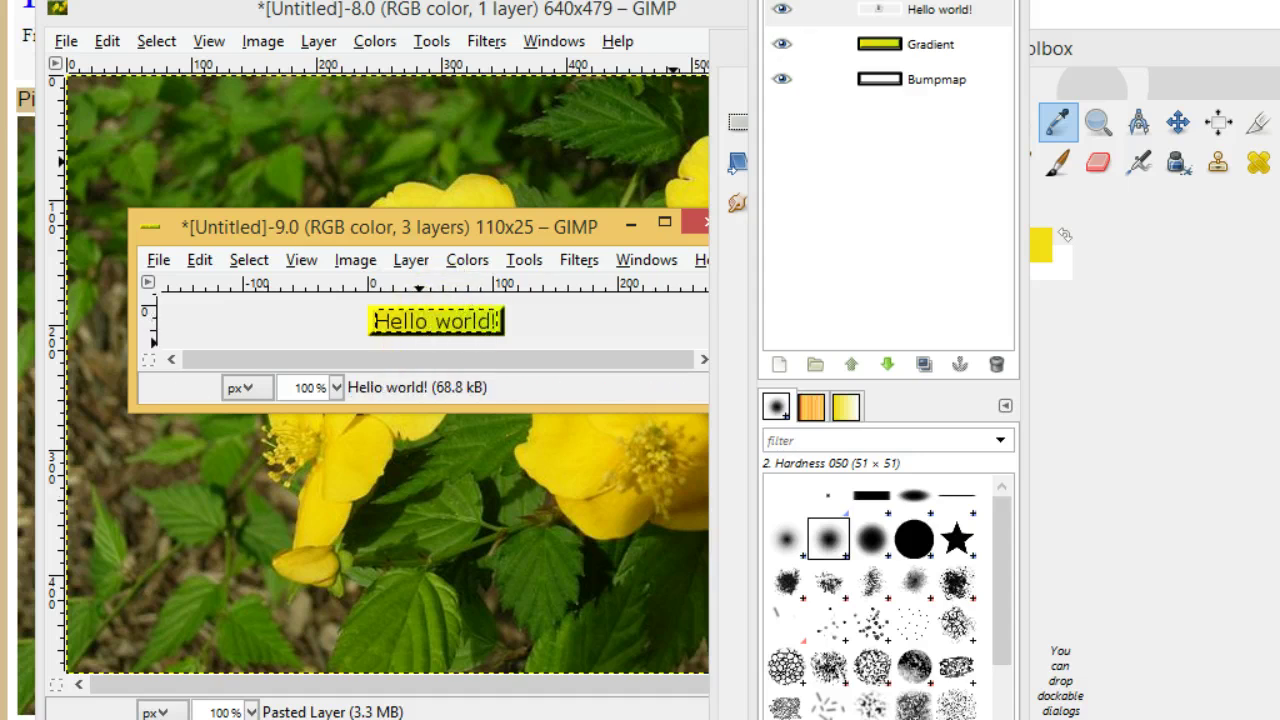
left_click_drag(884, 0, 915, 96)
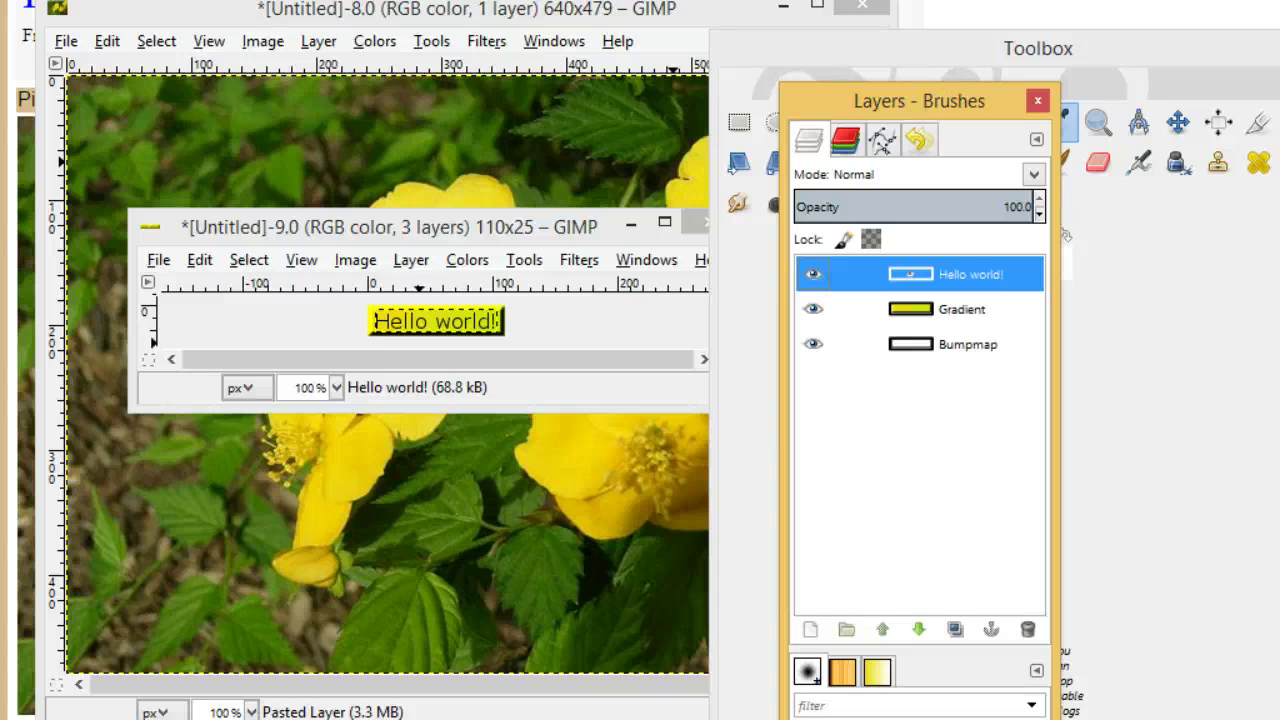
Delete the Hello world! layer, leaving the button with only its Gradient and Bumpmap layers.
left_click(1000, 276)
right_click(998, 270)
left_click(886, 470)
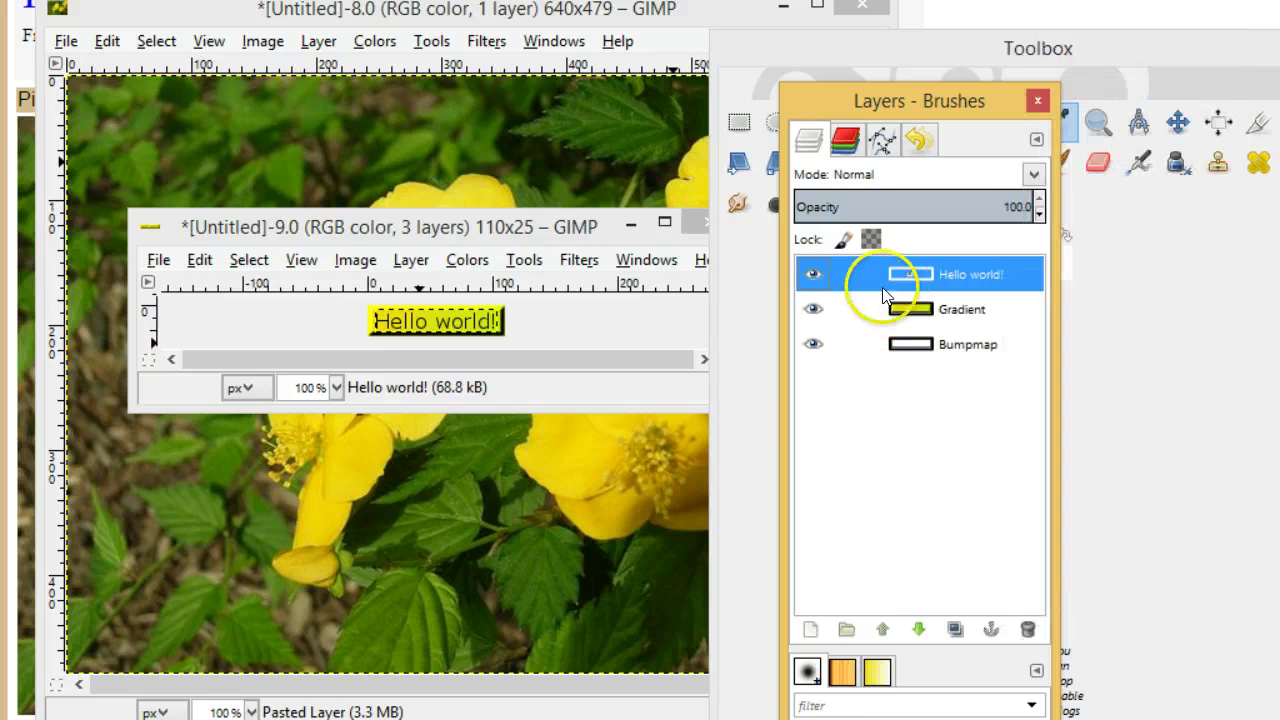
left_click_drag(850, 73, 788, 47)
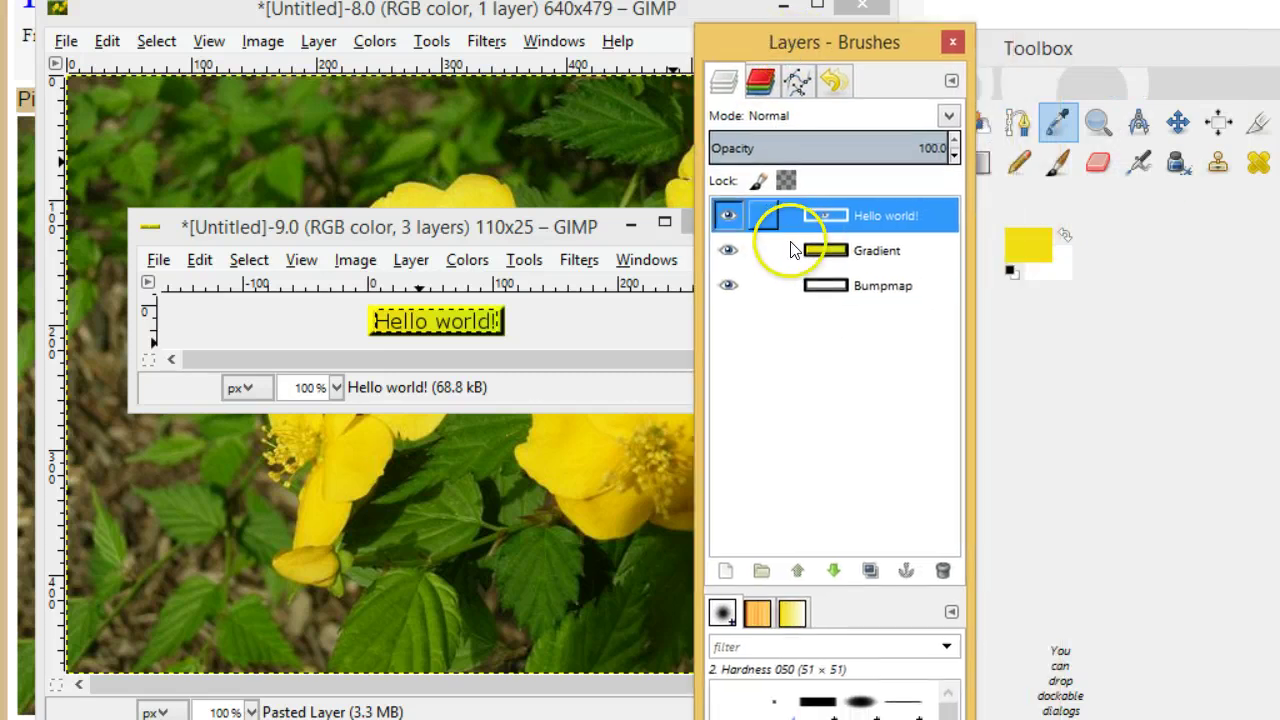
right_click(920, 218)
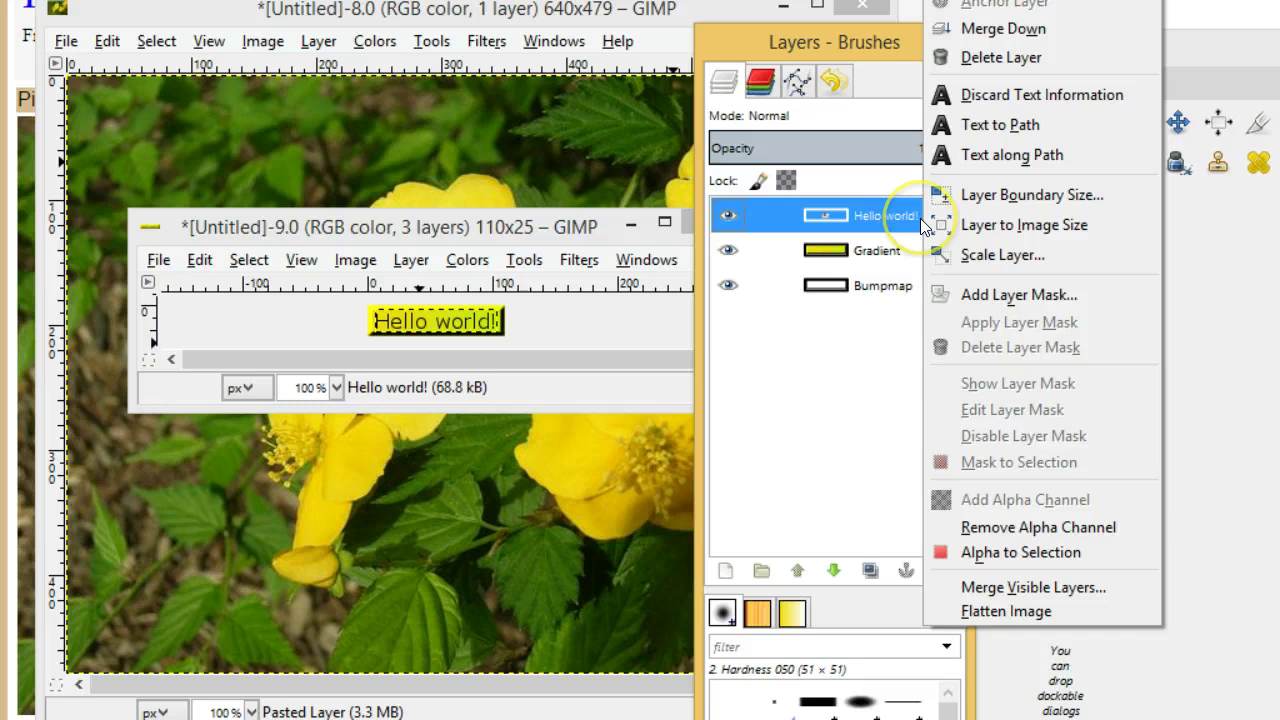
left_click(991, 60)
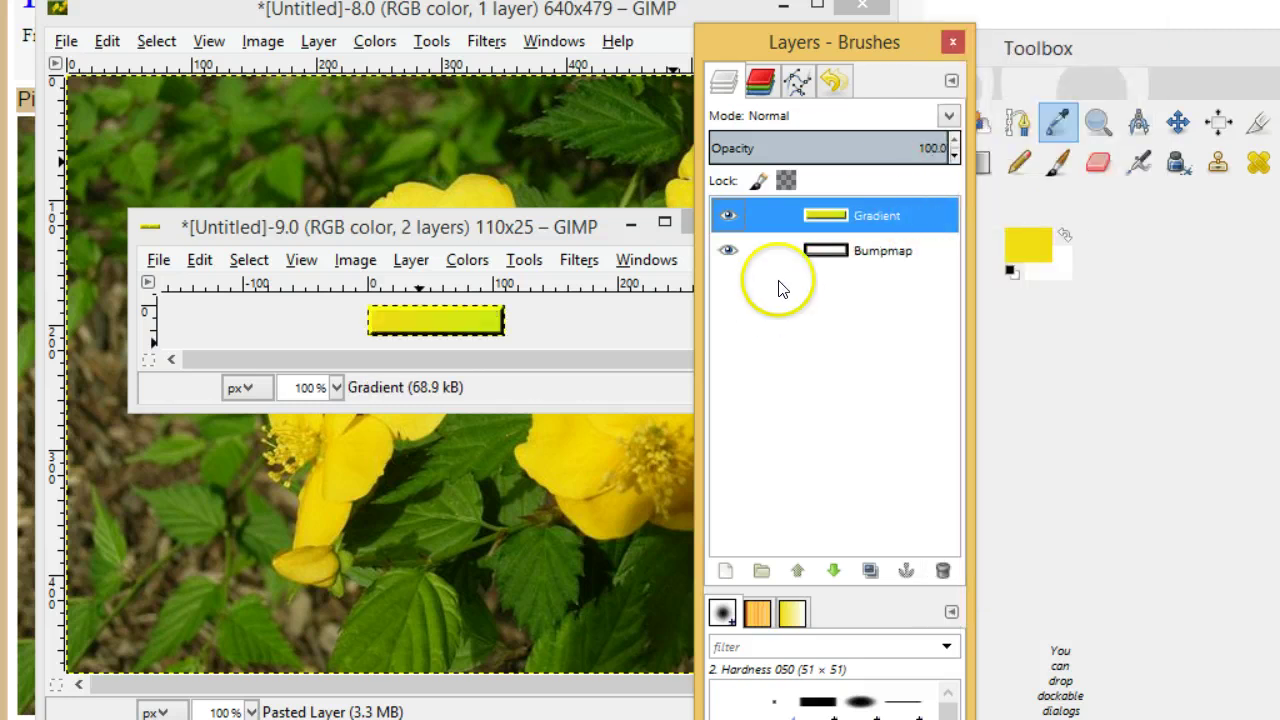
left_click(585, 318)
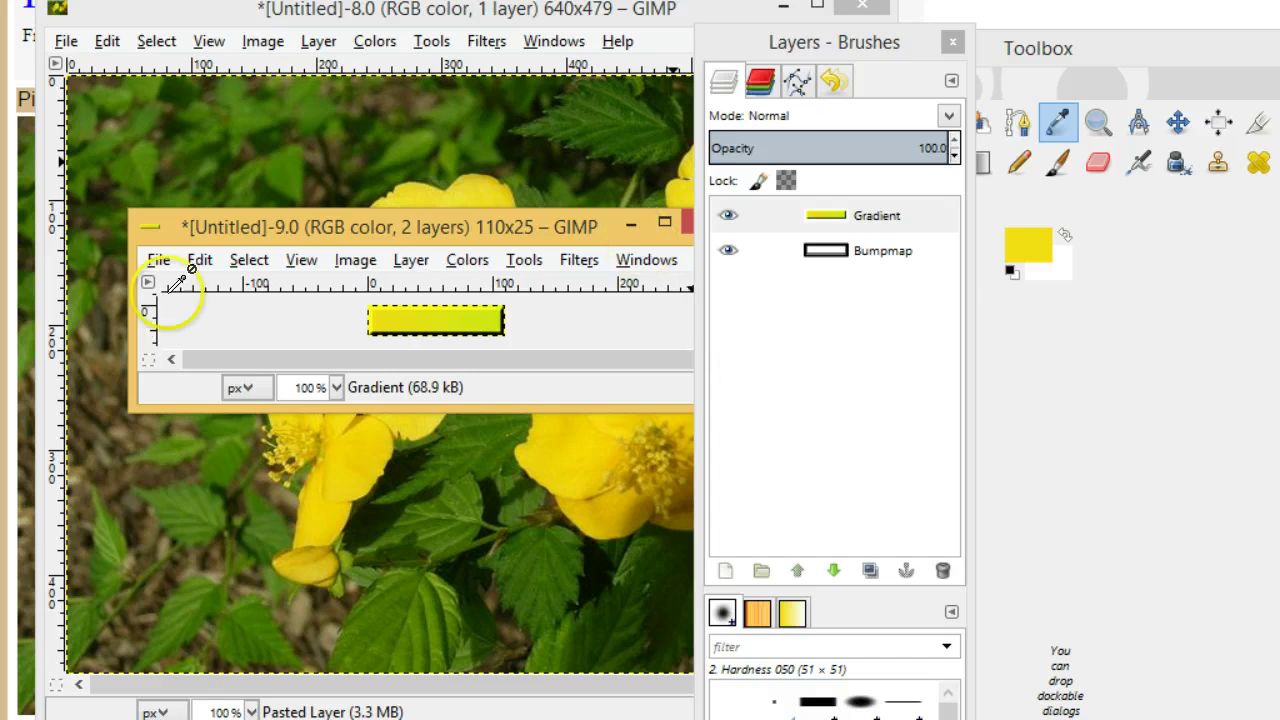
Export the button as yellowgreenbevel.png in plantplaces, keeping the default PNG options.
left_click(158, 260)
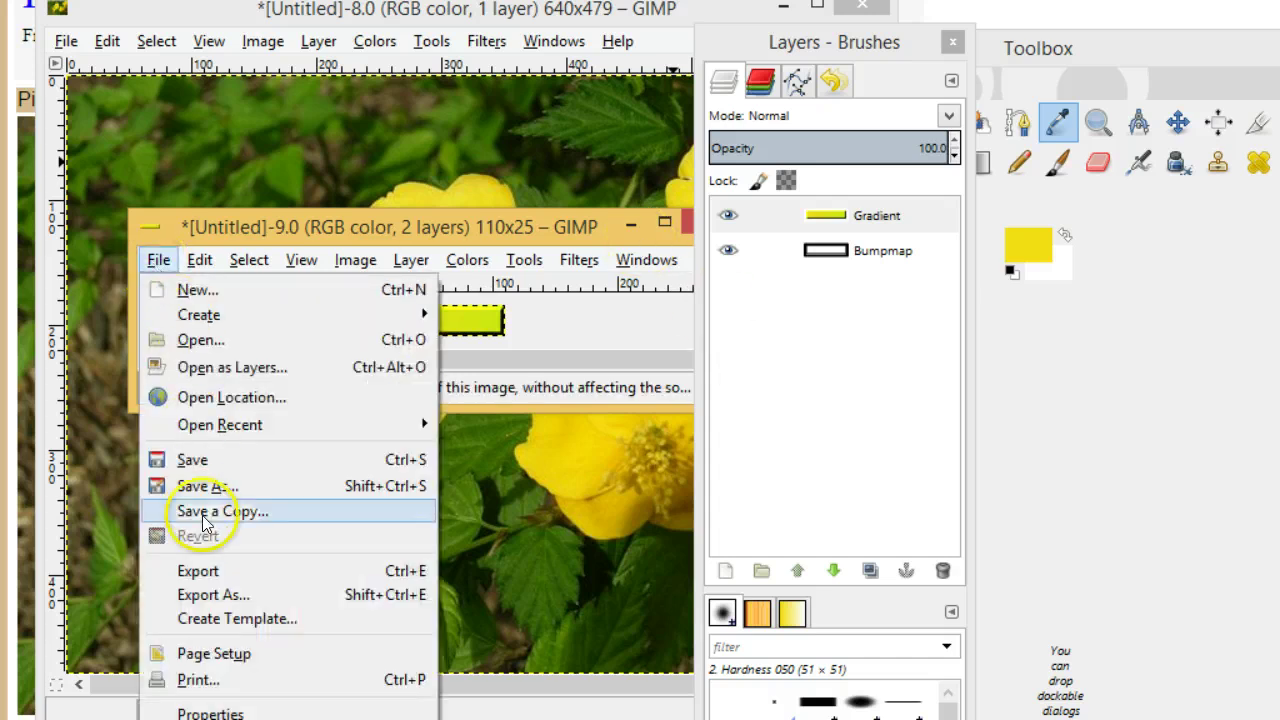
left_click(237, 594)
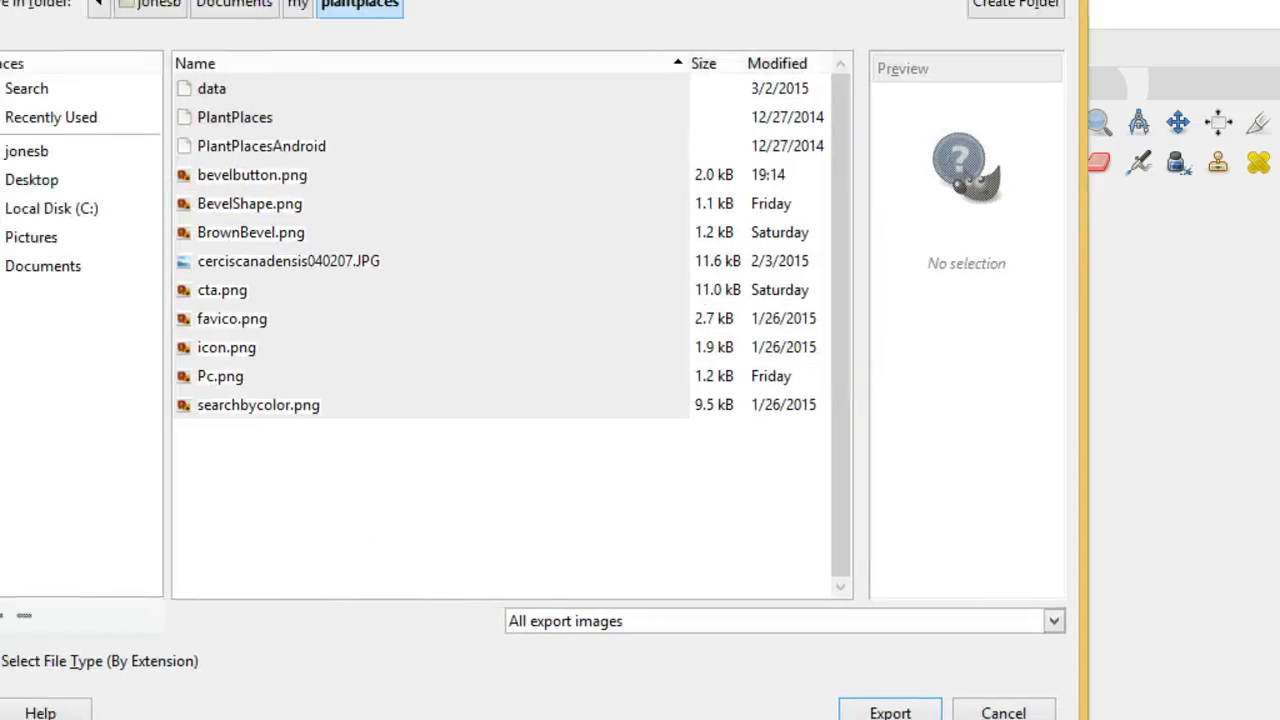
left_click_drag(472, 0, 550, 113)
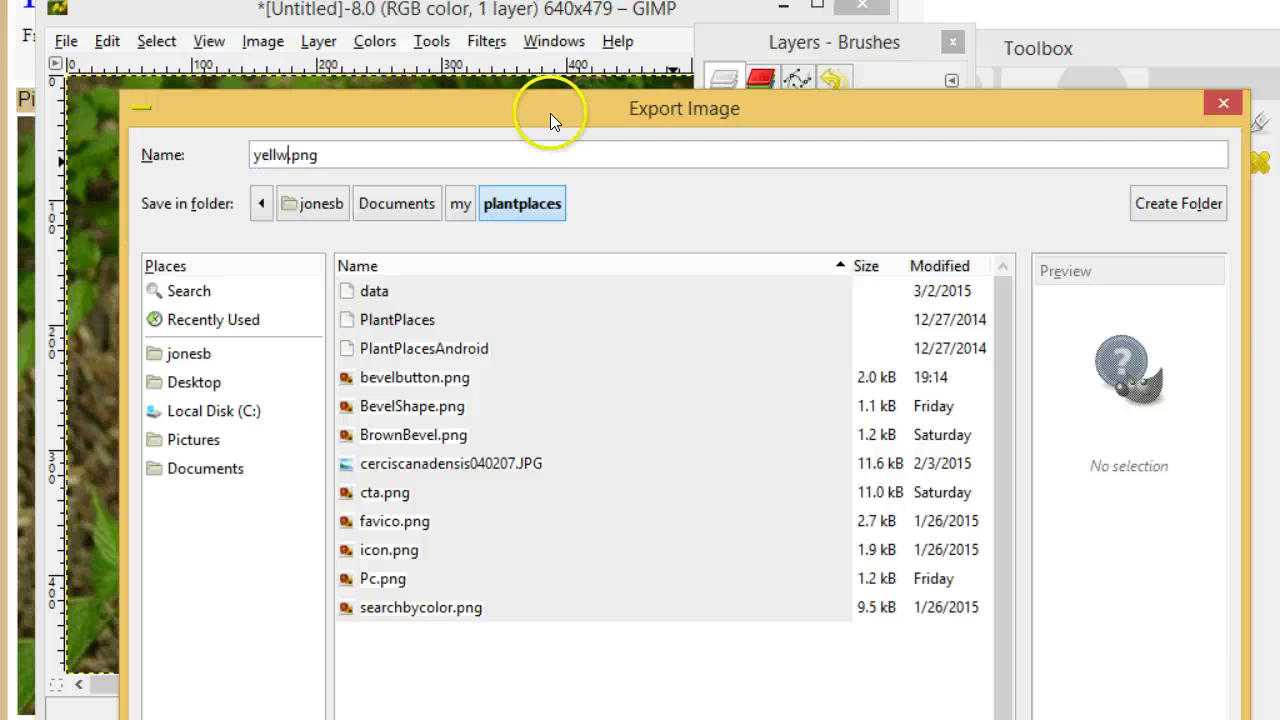
type("yellowgreenbevel")
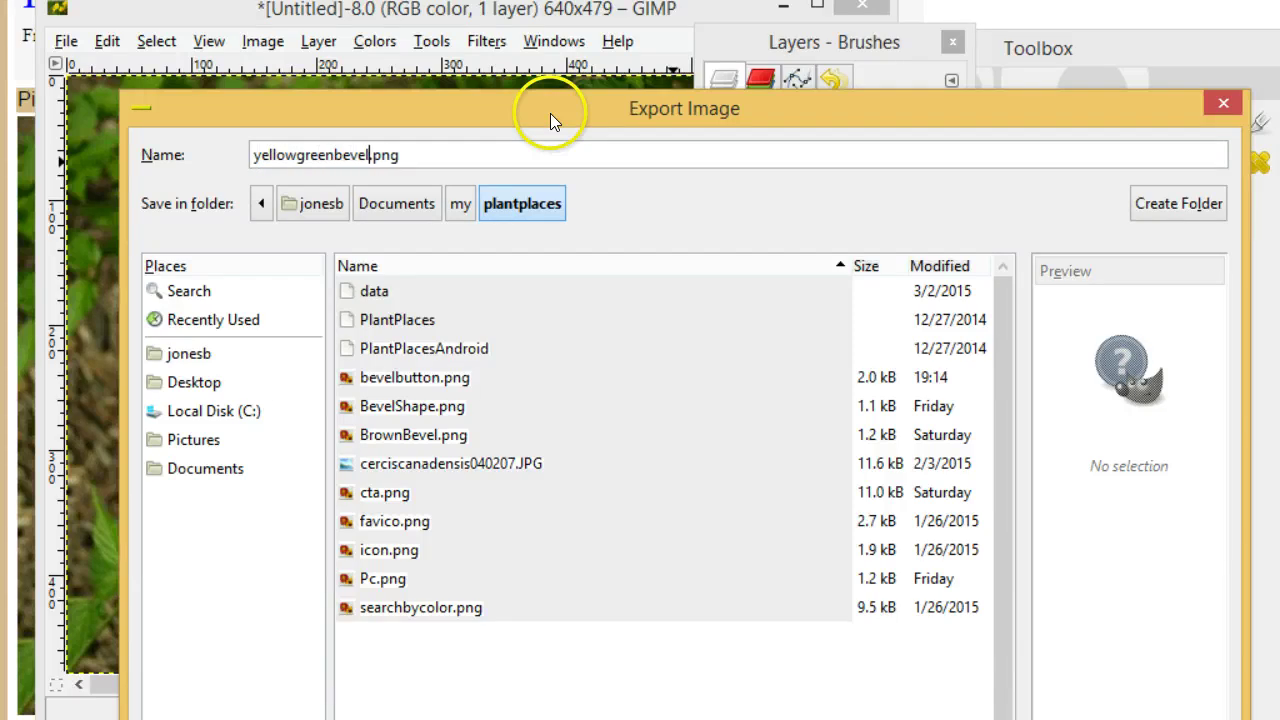
key("Return")
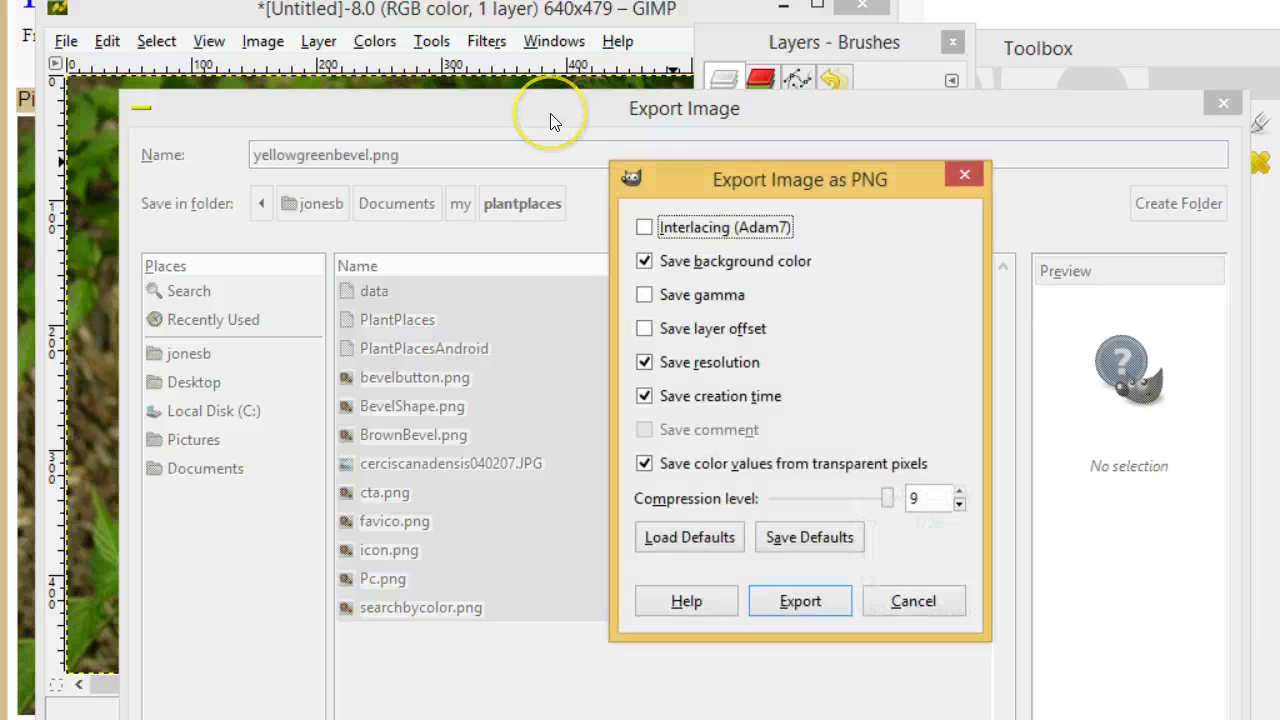
left_click(800, 605)
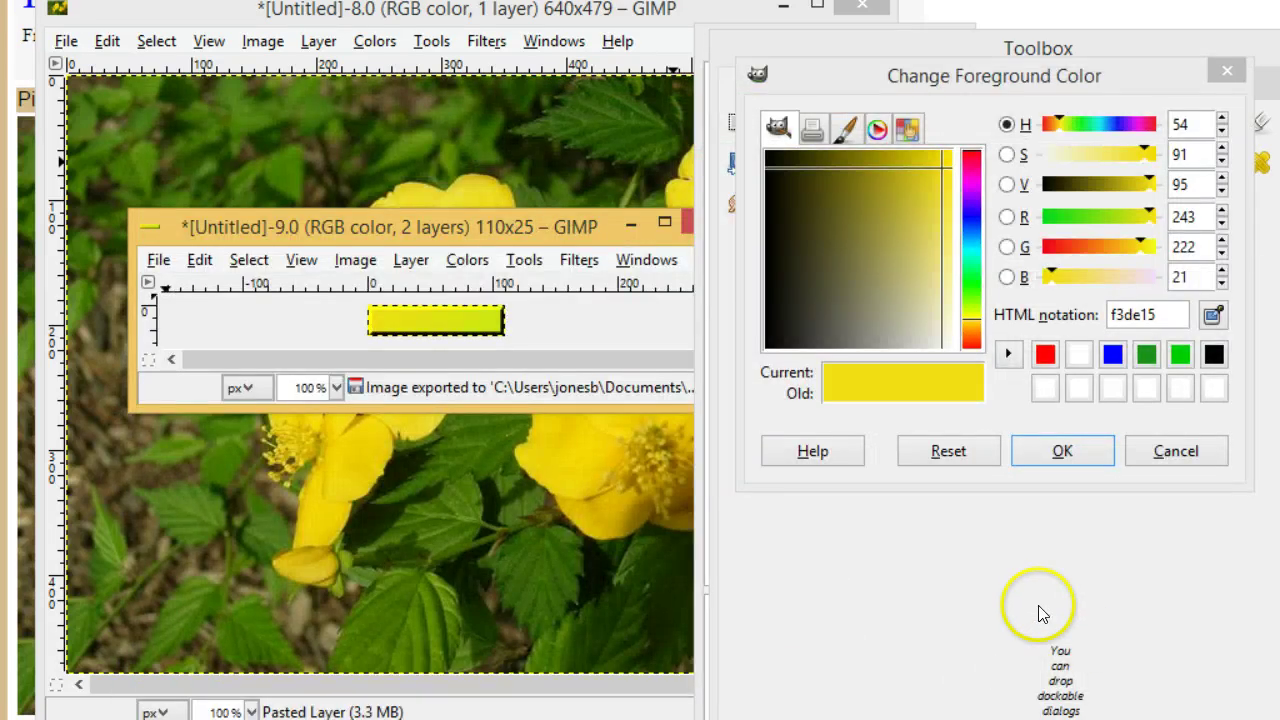
Go from the Asset Studio home page to the Simple nine-patch generator and choose a source image.
mouse_move(640, 715)
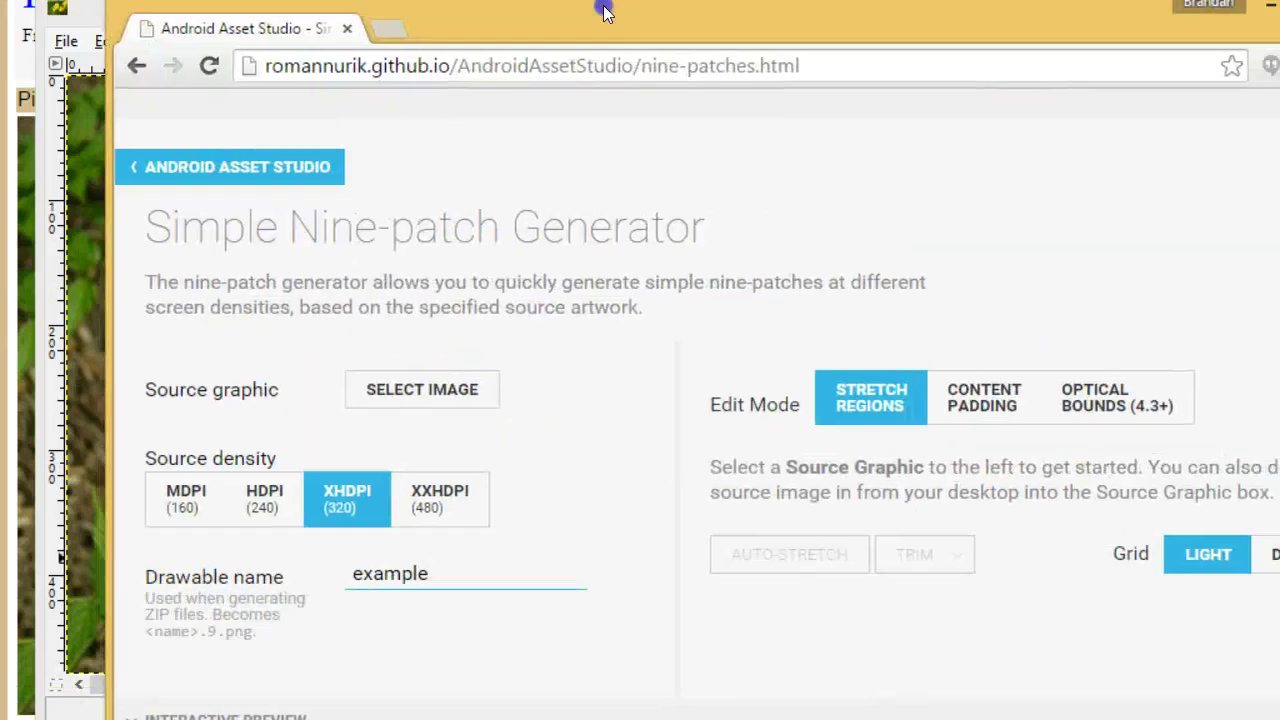
left_click(227, 158)
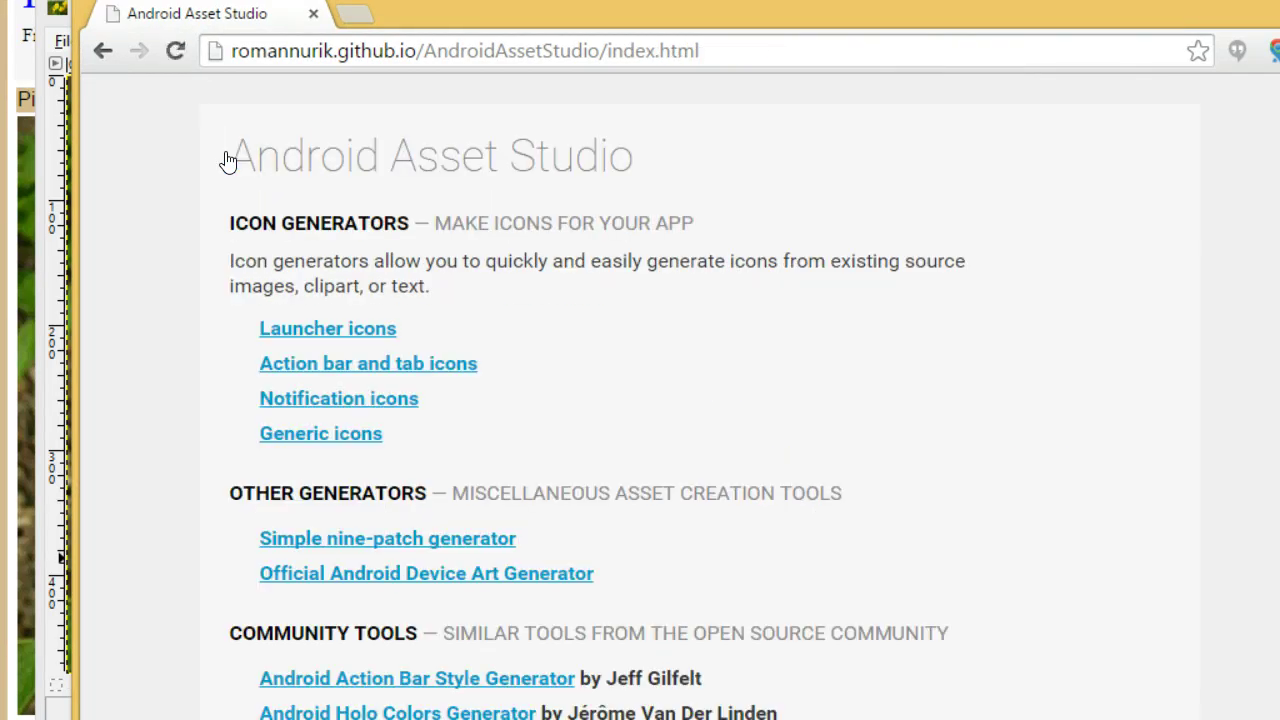
left_click(437, 537)
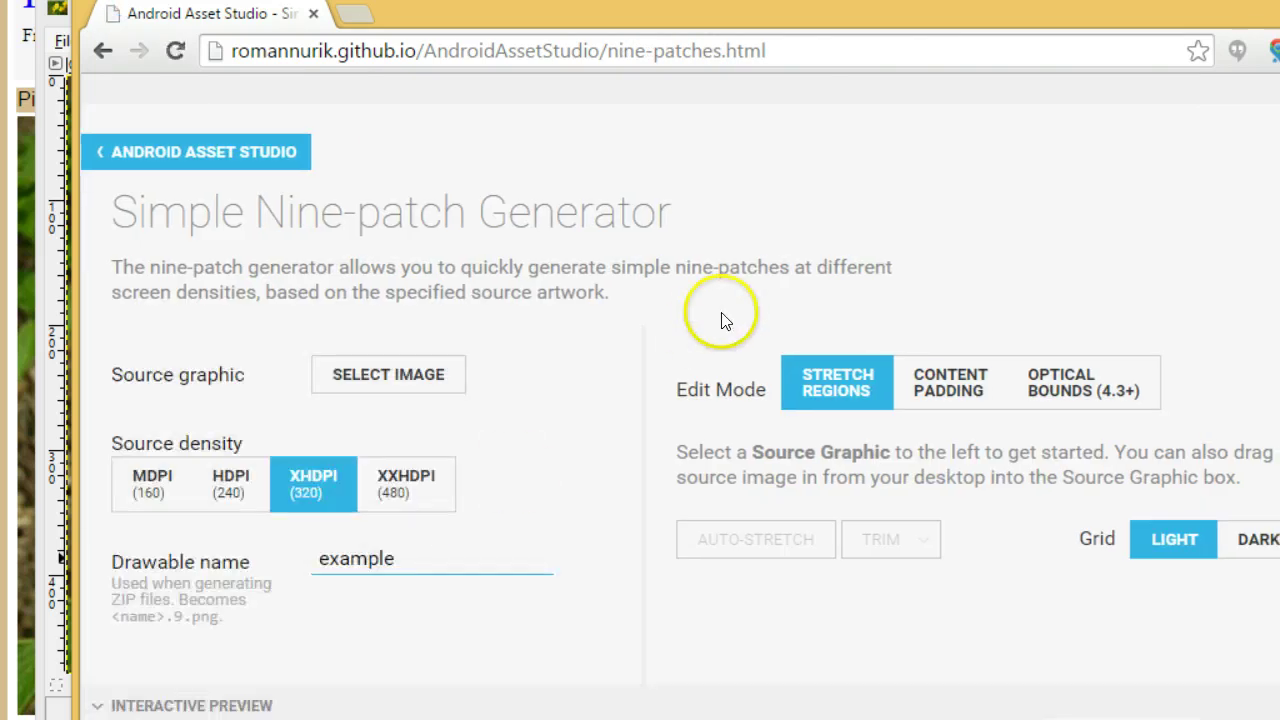
left_click(398, 390)
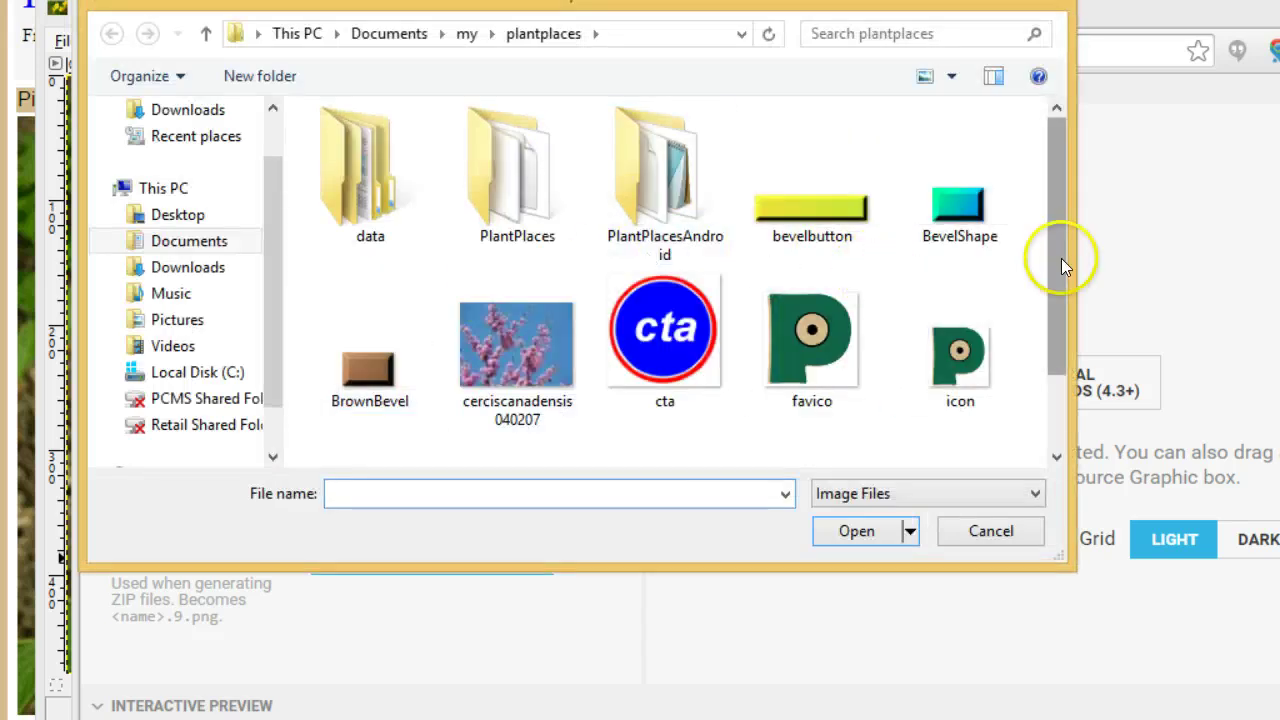
Load yellowgreenbevel as the nine-patch source graphic.
left_click_drag(1060, 263, 1063, 343)
left_click(688, 414)
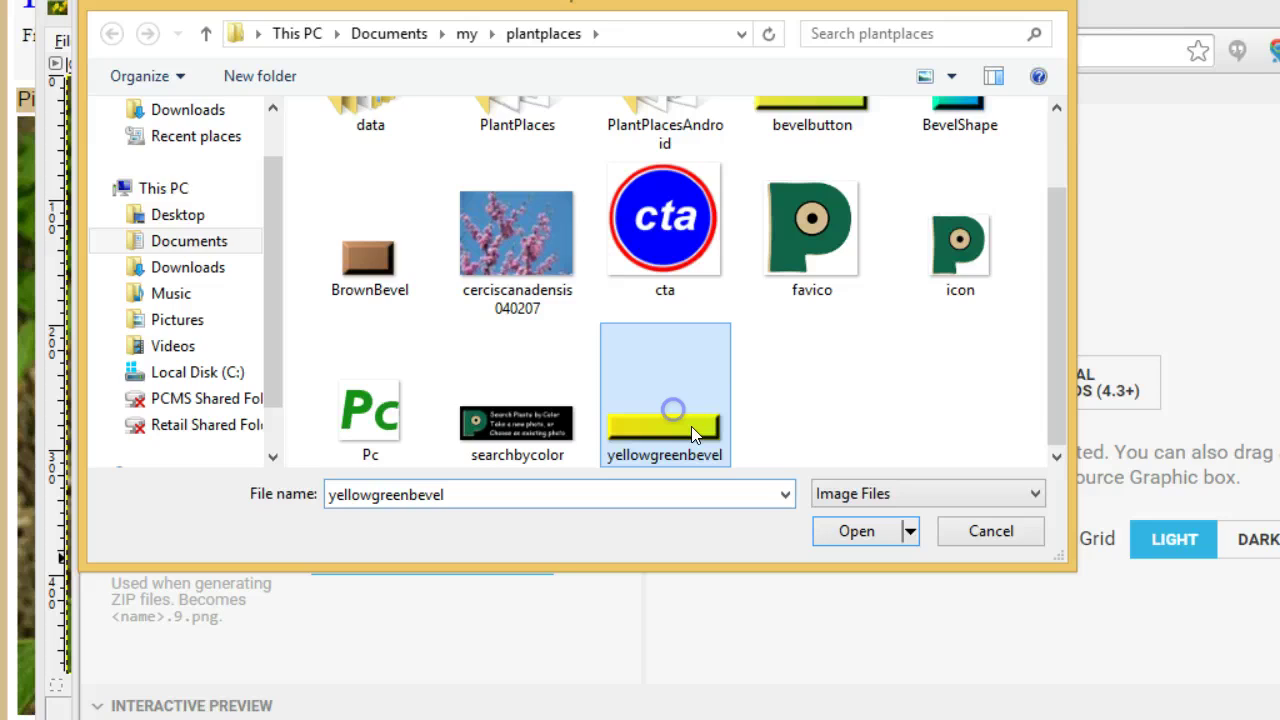
left_click(872, 536)
Drag the stretch region's left, right and bottom edges outward to span nearly the whole button.
left_click_drag(871, 500, 861, 492)
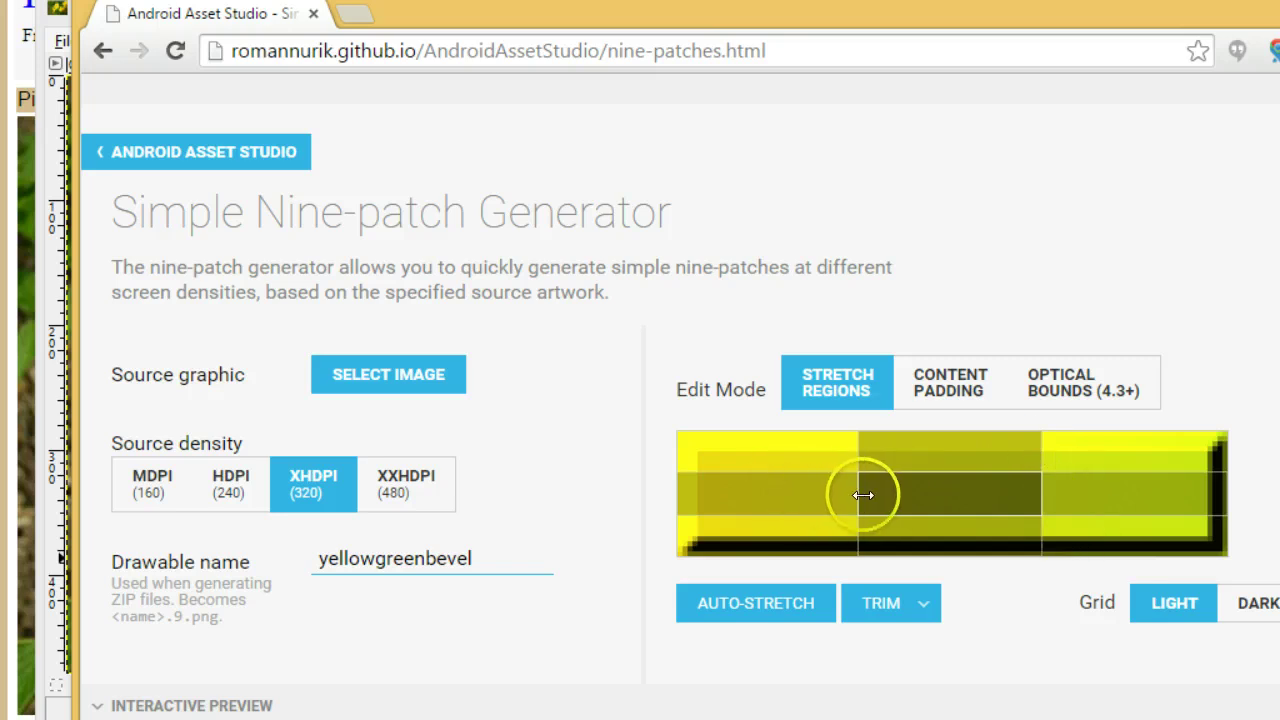
left_click_drag(863, 495, 698, 495)
left_click_drag(1046, 487, 1151, 449)
left_click_drag(1151, 500, 1151, 538)
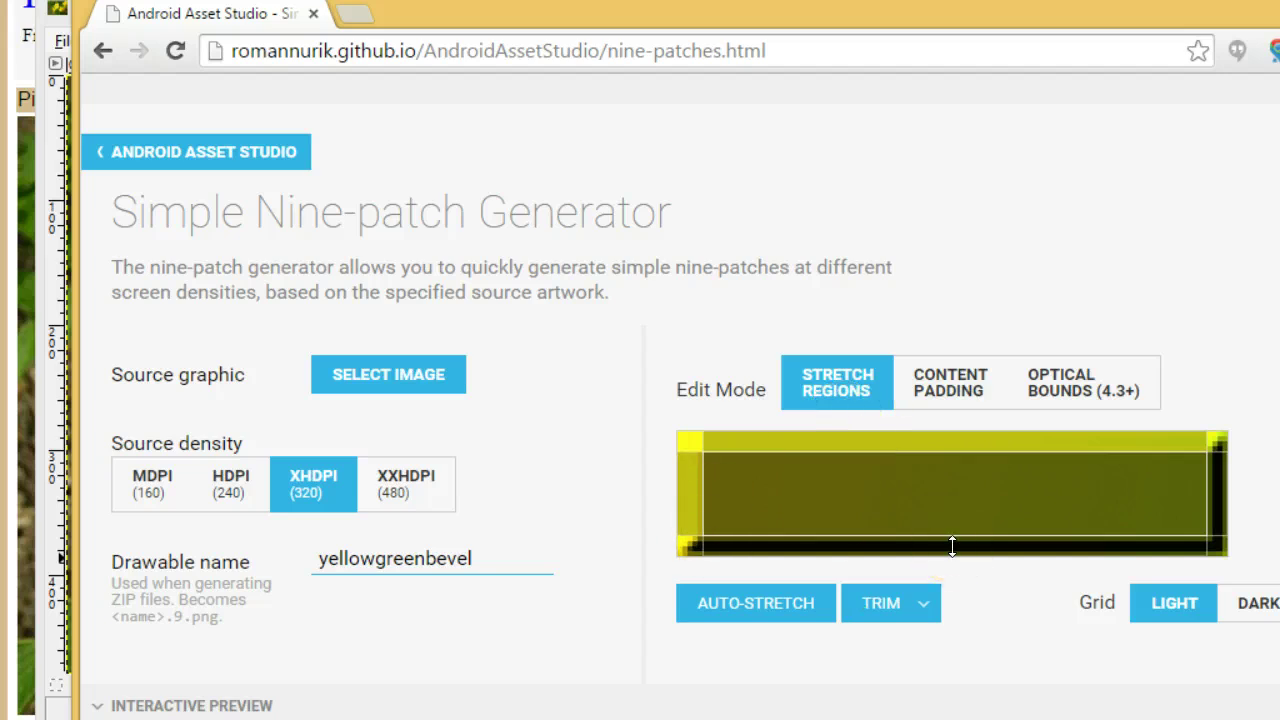
left_click_drag(660, 16, 735, 0)
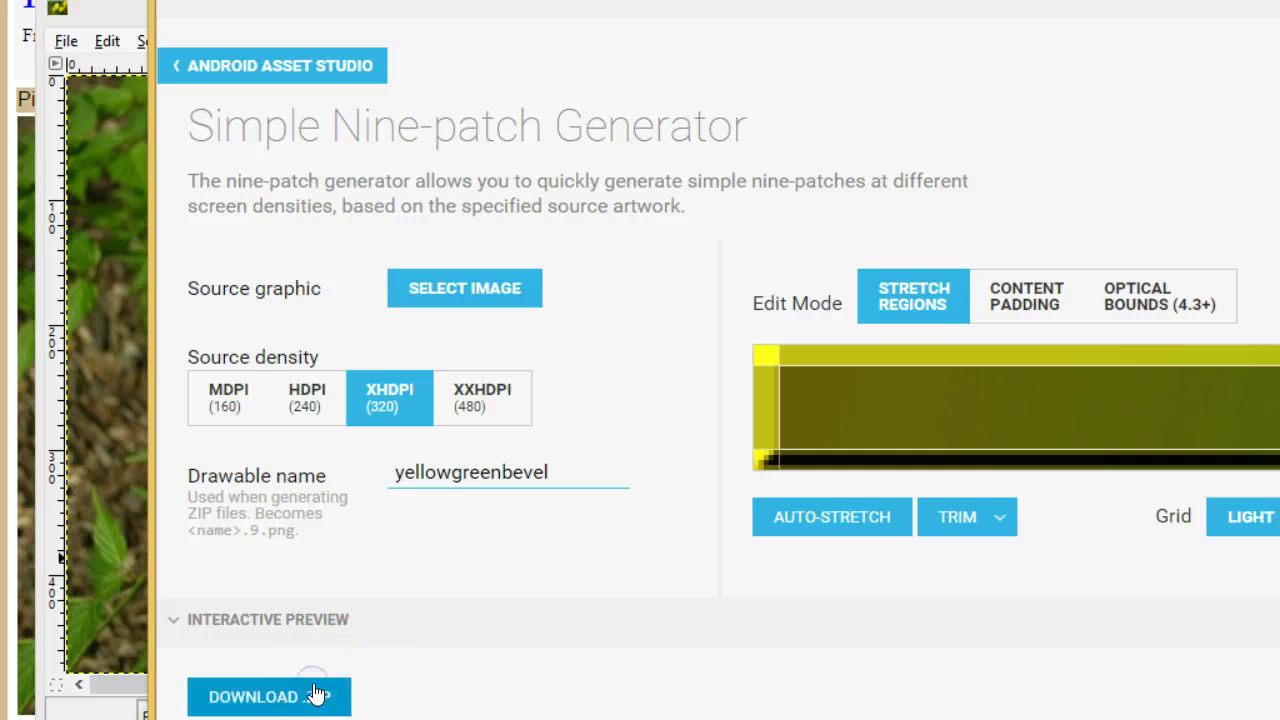
Download the nine-patch as a ZIP and open its res folder in File Explorer.
left_click(316, 696)
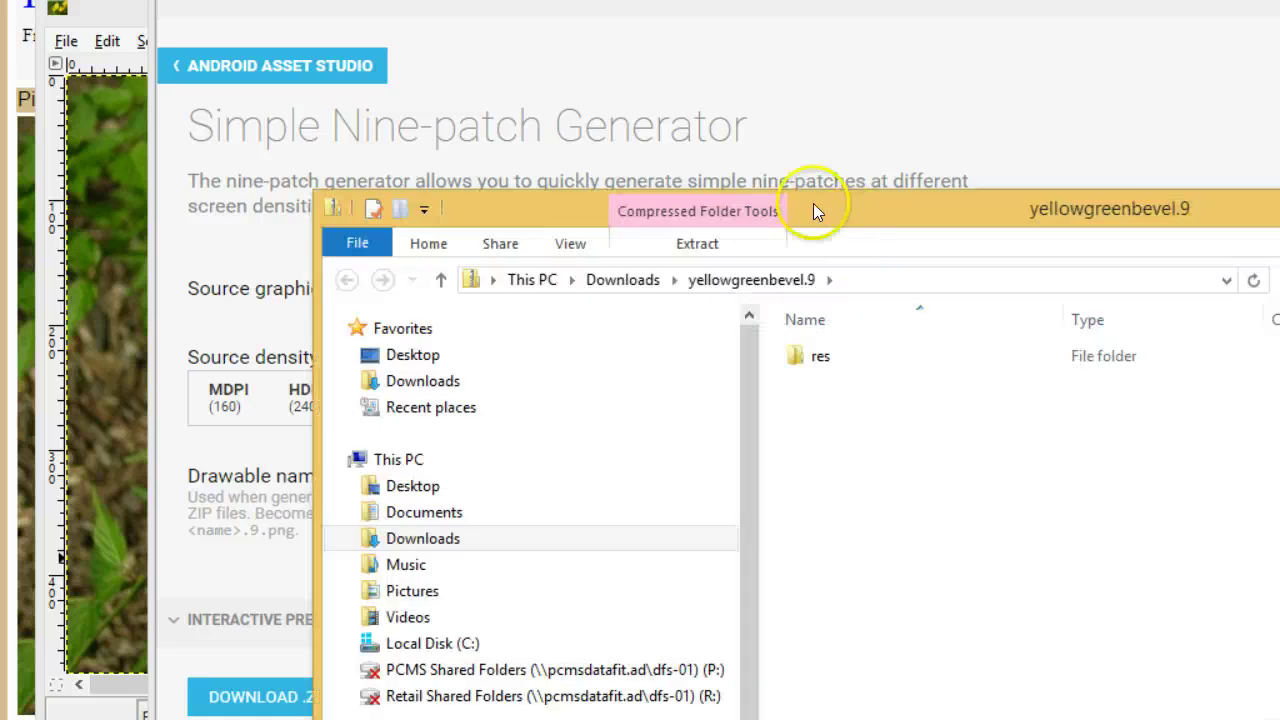
left_click(722, 228)
double_click(728, 230)
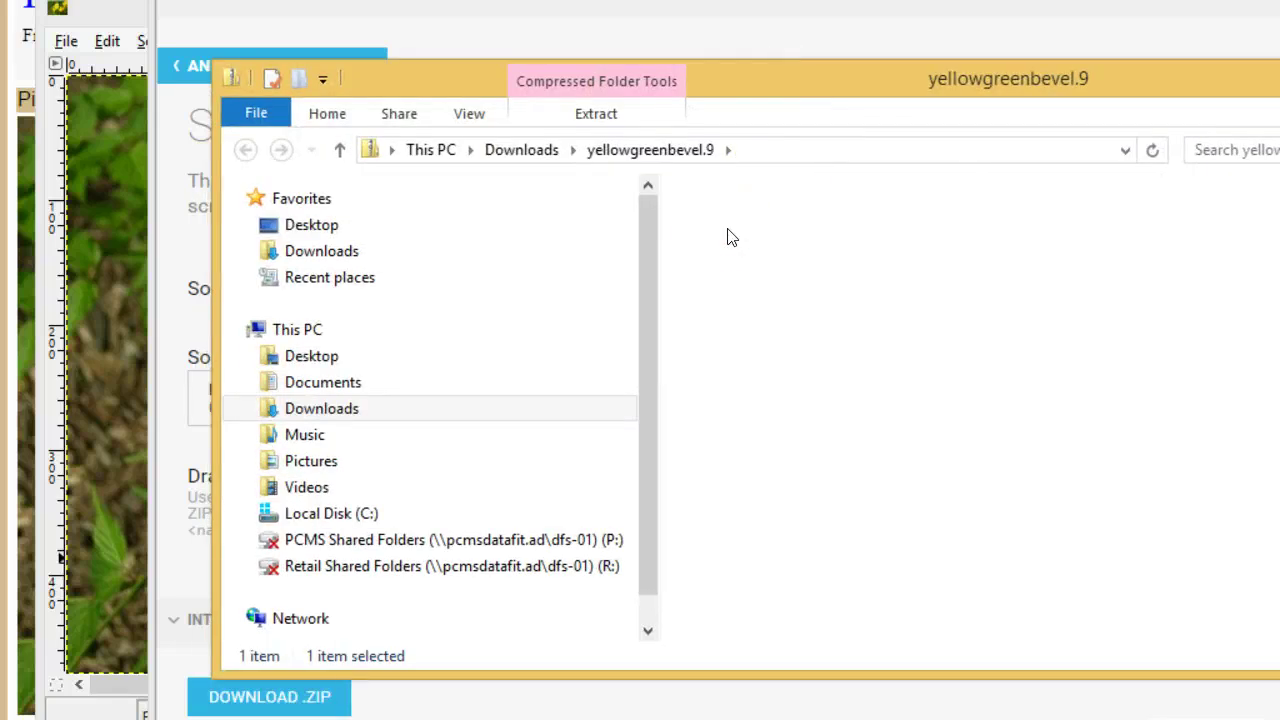
left_click(772, 280)
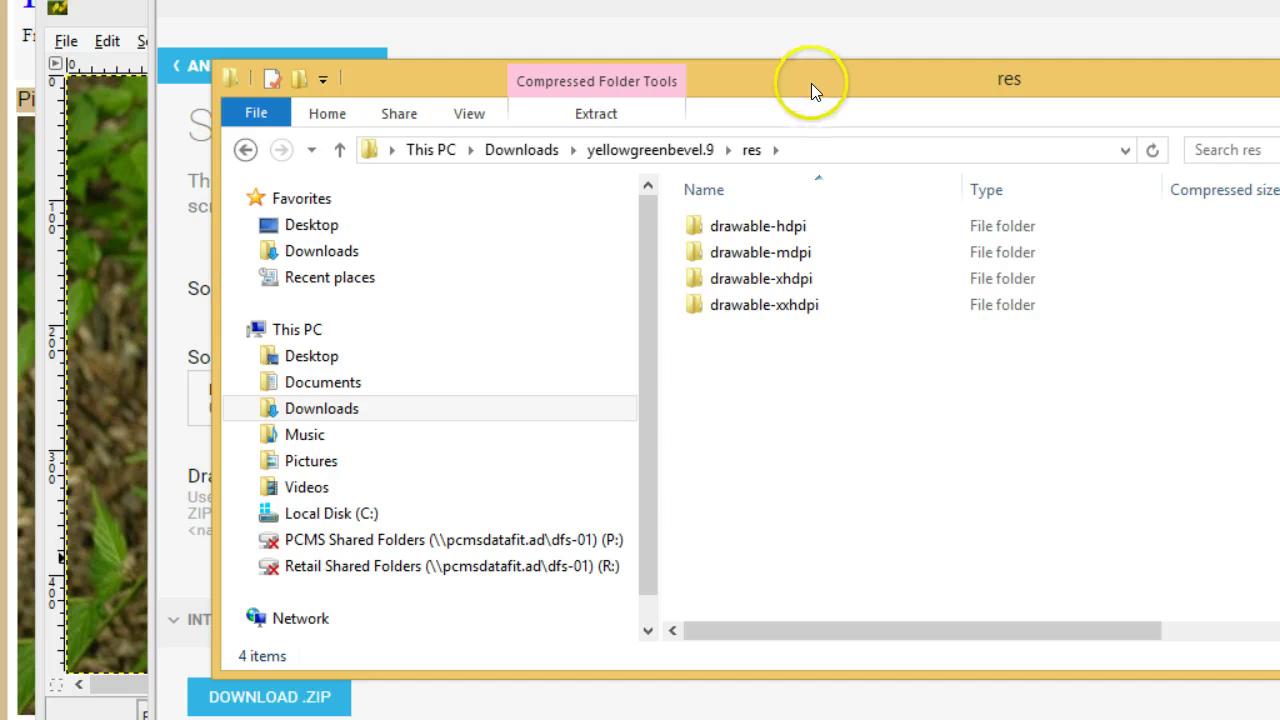
left_click_drag(811, 83, 1247, 57)
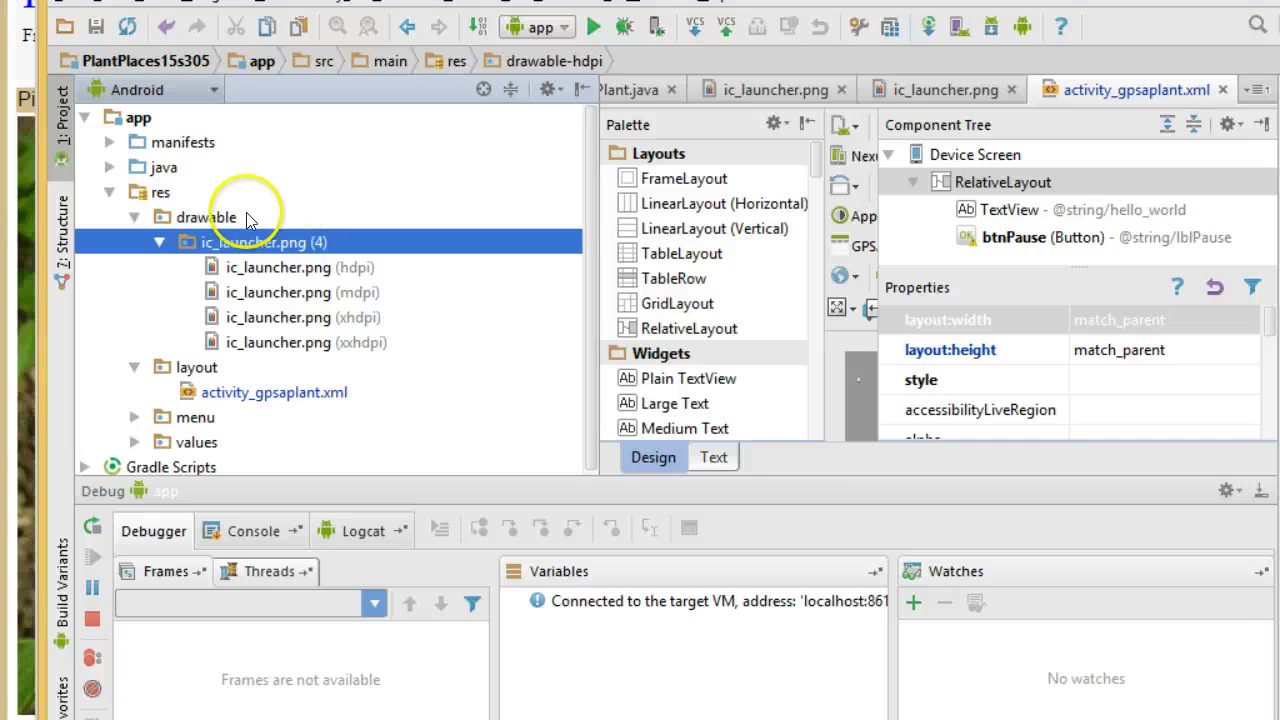
Copy the drawable folder's path from Android Studio and browse Explorer to the project's res folder.
left_click(229, 217)
right_click(229, 217)
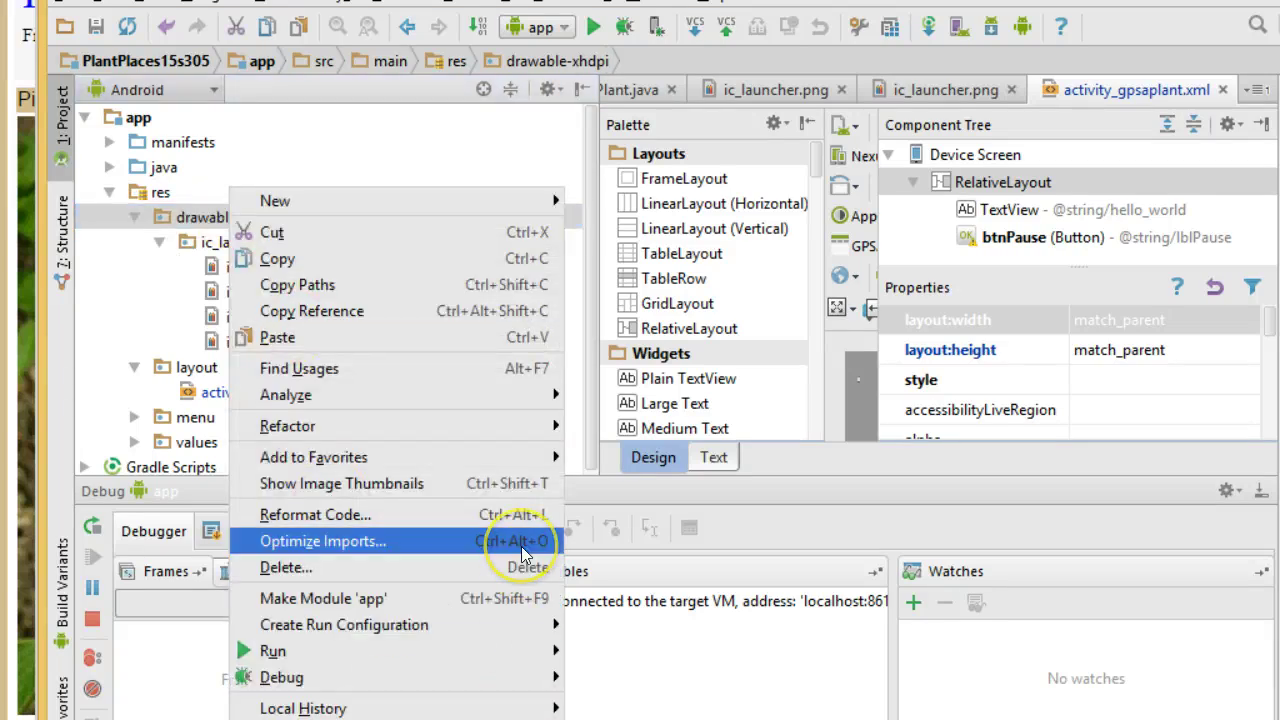
left_click(491, 286)
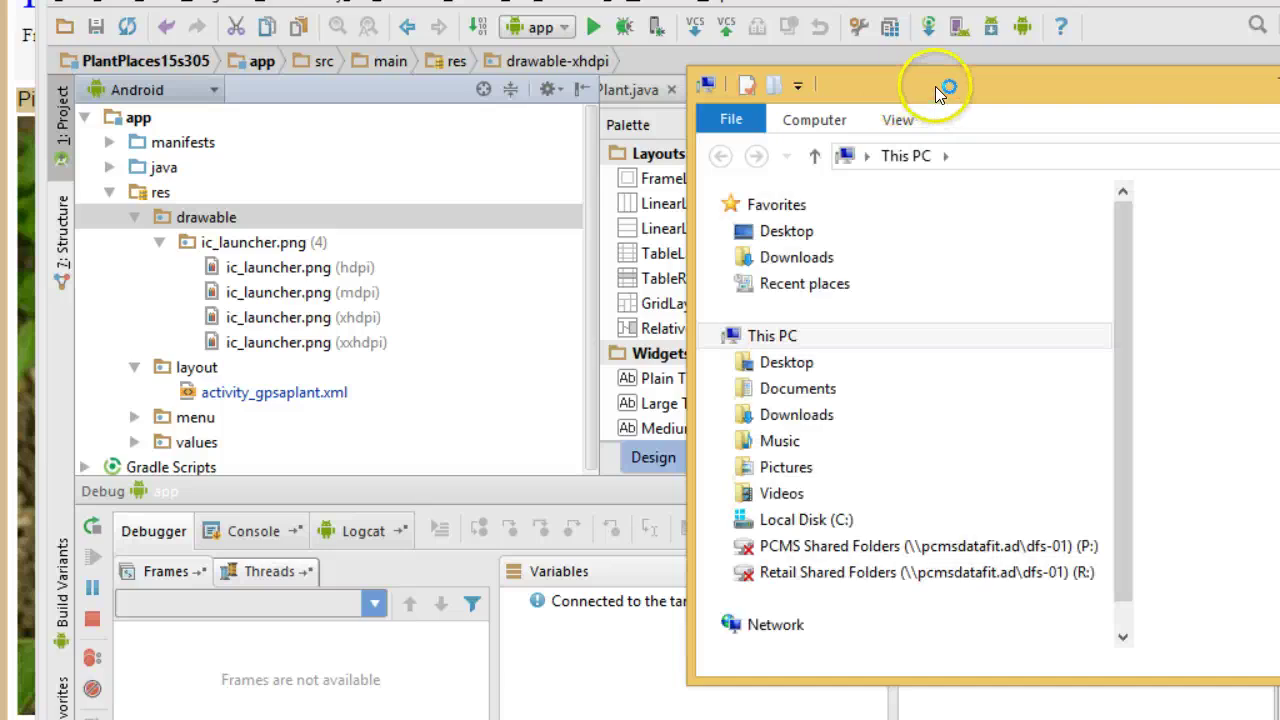
left_click_drag(935, 86, 428, 70)
left_click(472, 145)
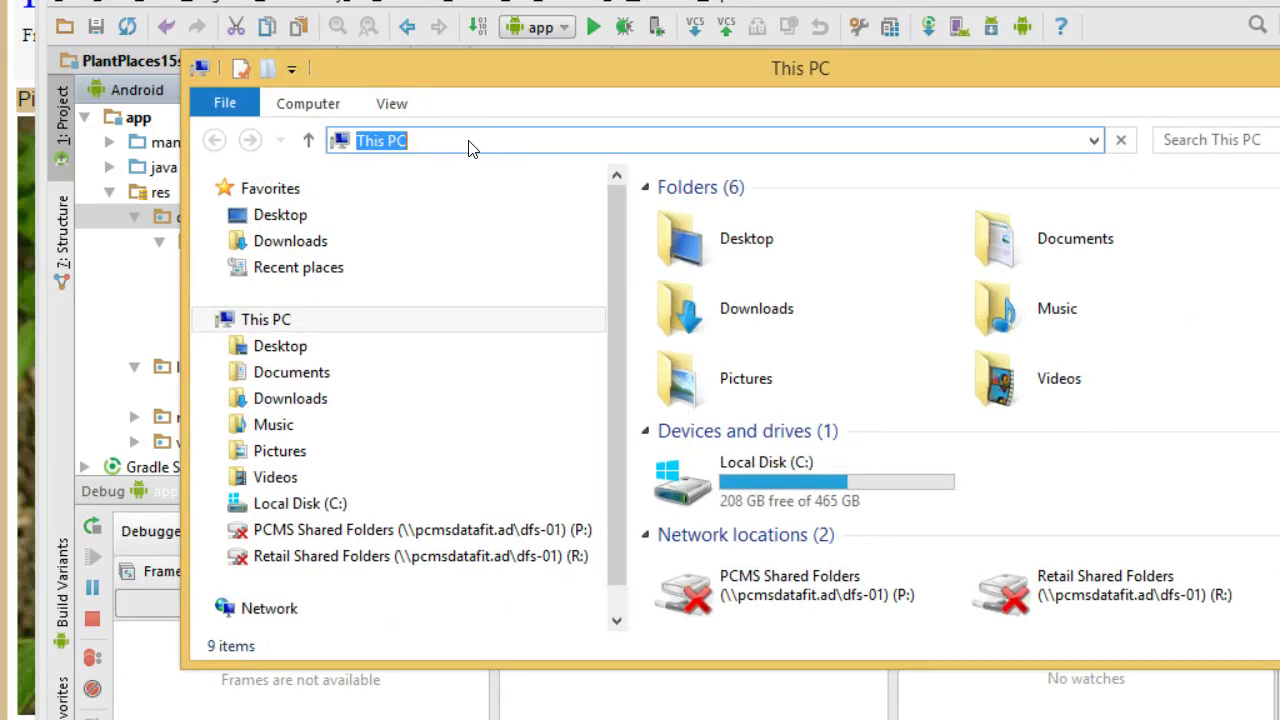
type("C:\\Users\\jonesb\\Documents\\my\\northwestern\\PlantPlaces15s305\\app\\src\\main\\res\\drawable-xhdpi")
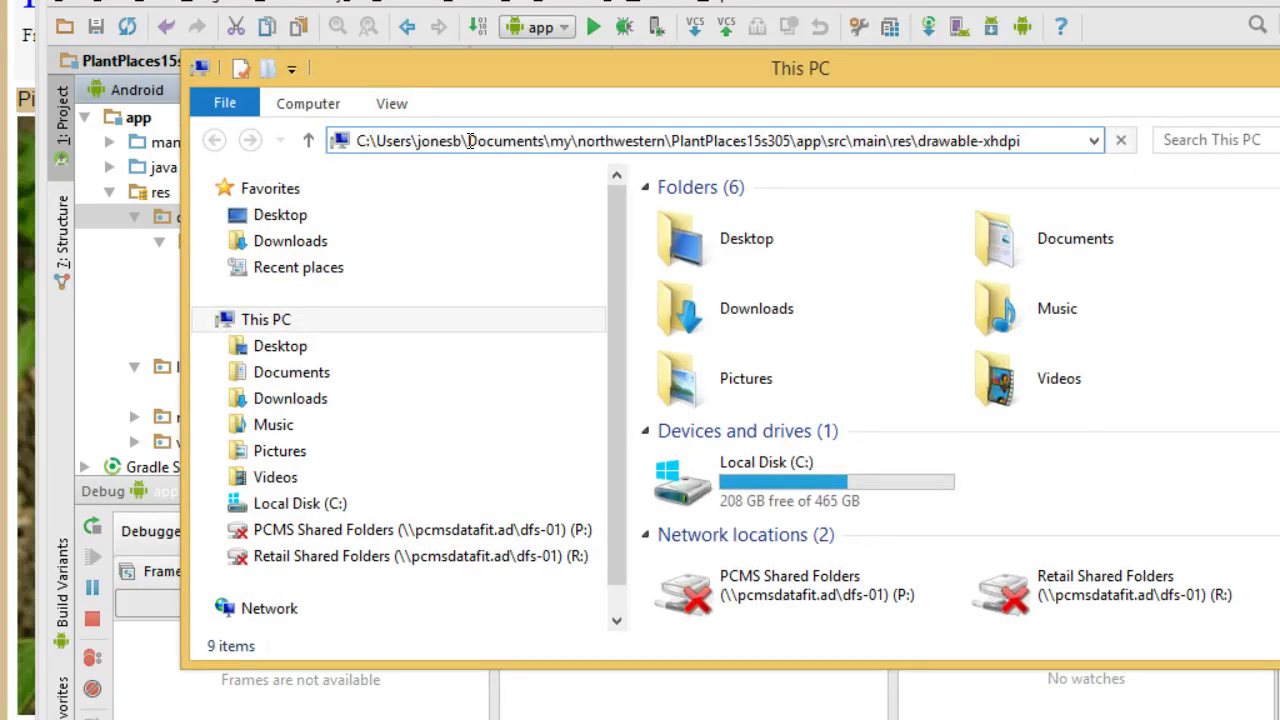
key("Return")
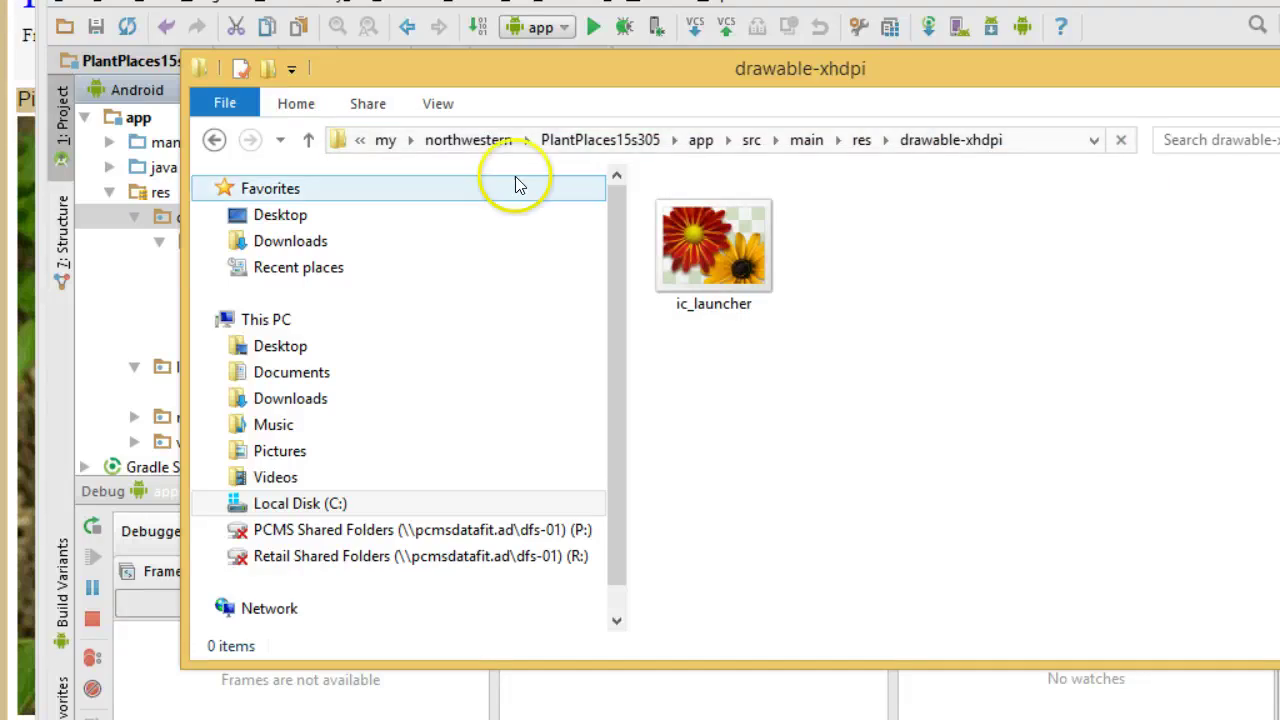
left_click(861, 141)
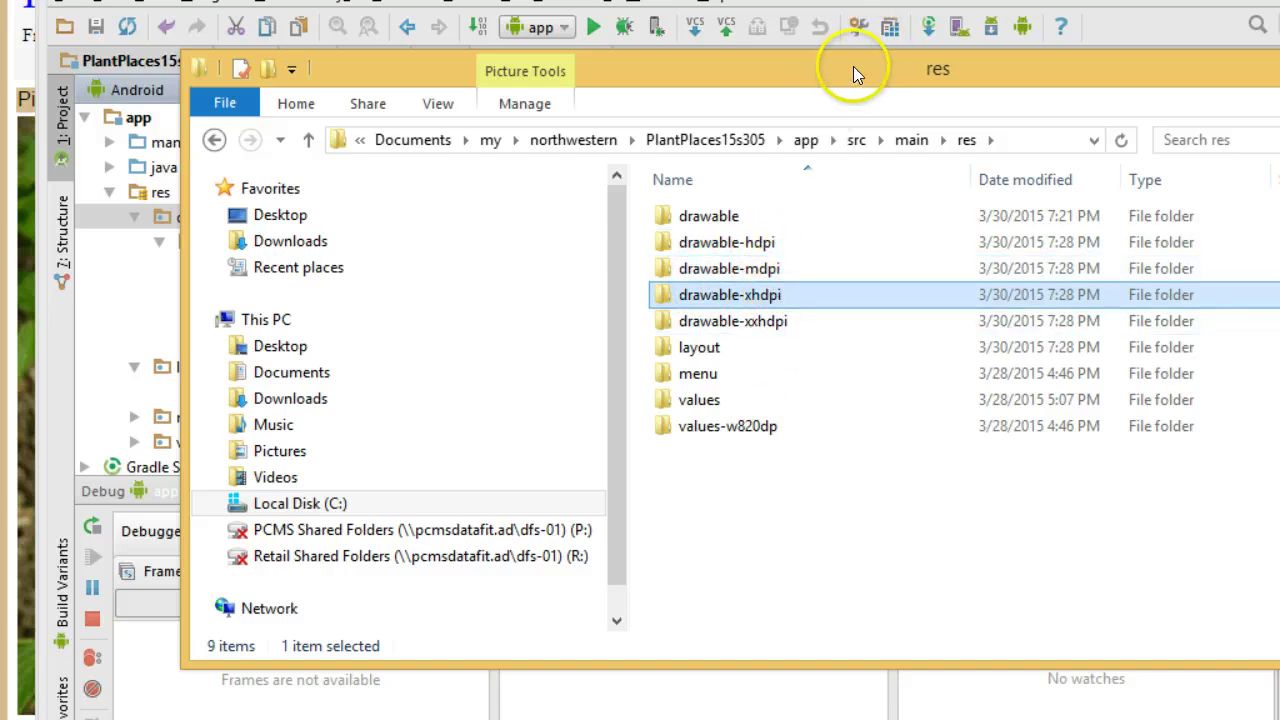
Copy yellowgreenbevel.9 from the downloaded drawable-hdpi and drawable-mdpi folders into the project's matching folders.
left_click_drag(854, 73, 326, 68)
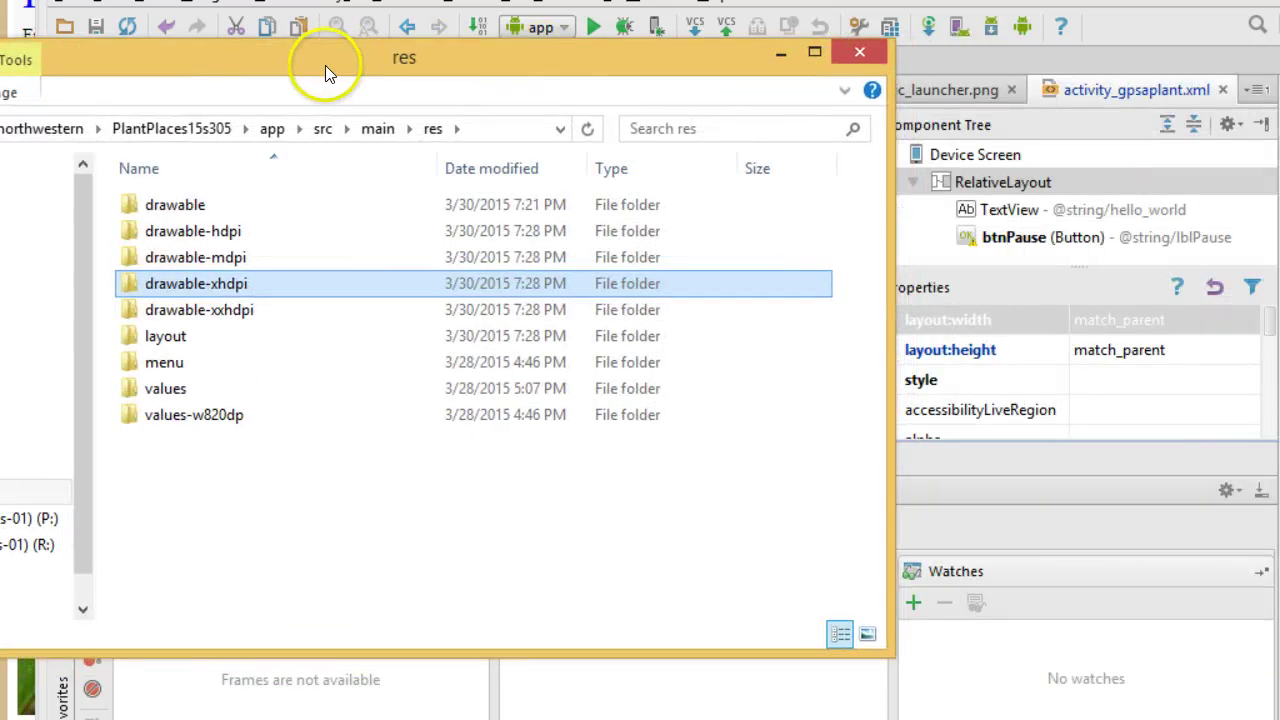
key("alt+Tab")
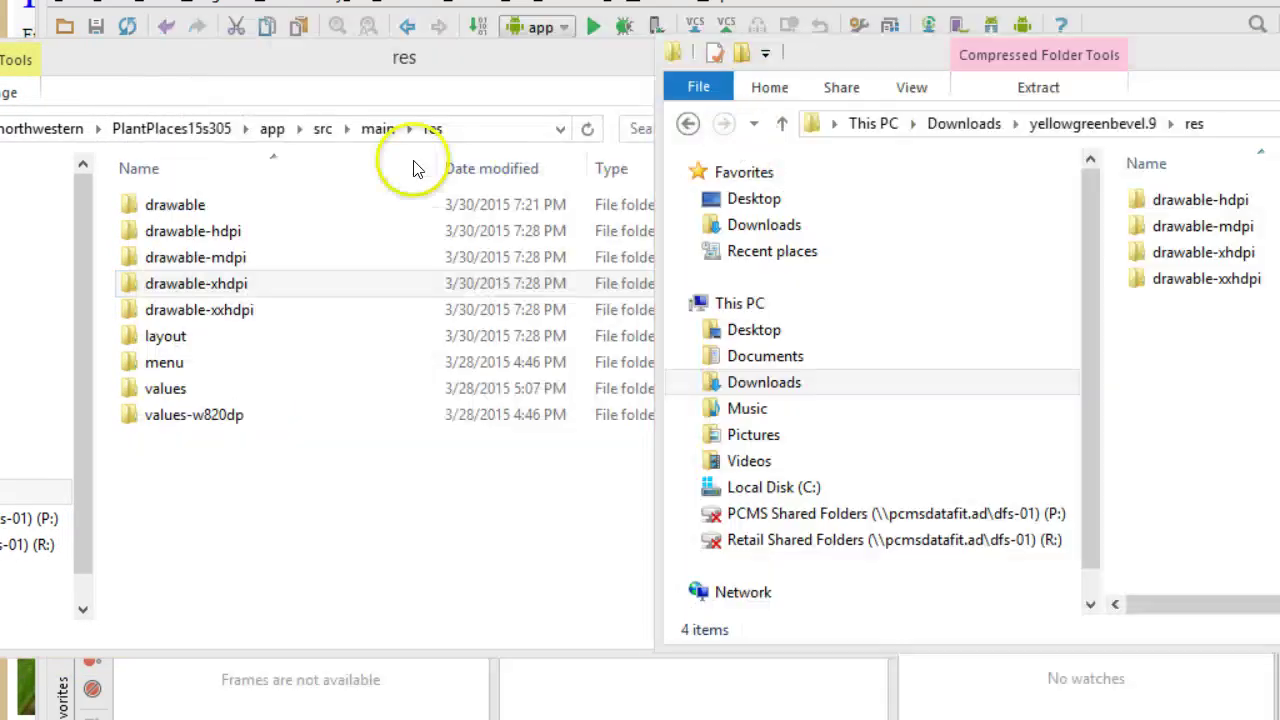
left_click(1207, 200)
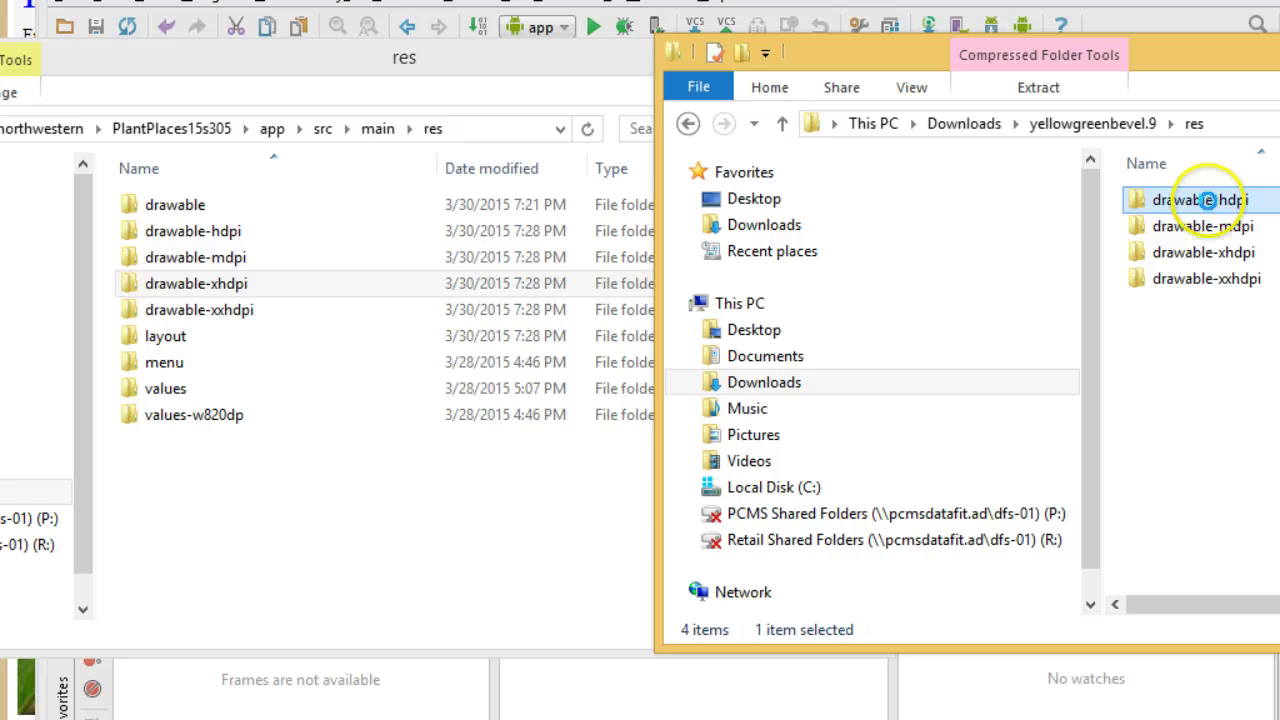
double_click(1207, 200)
left_click_drag(1135, 203, 260, 242)
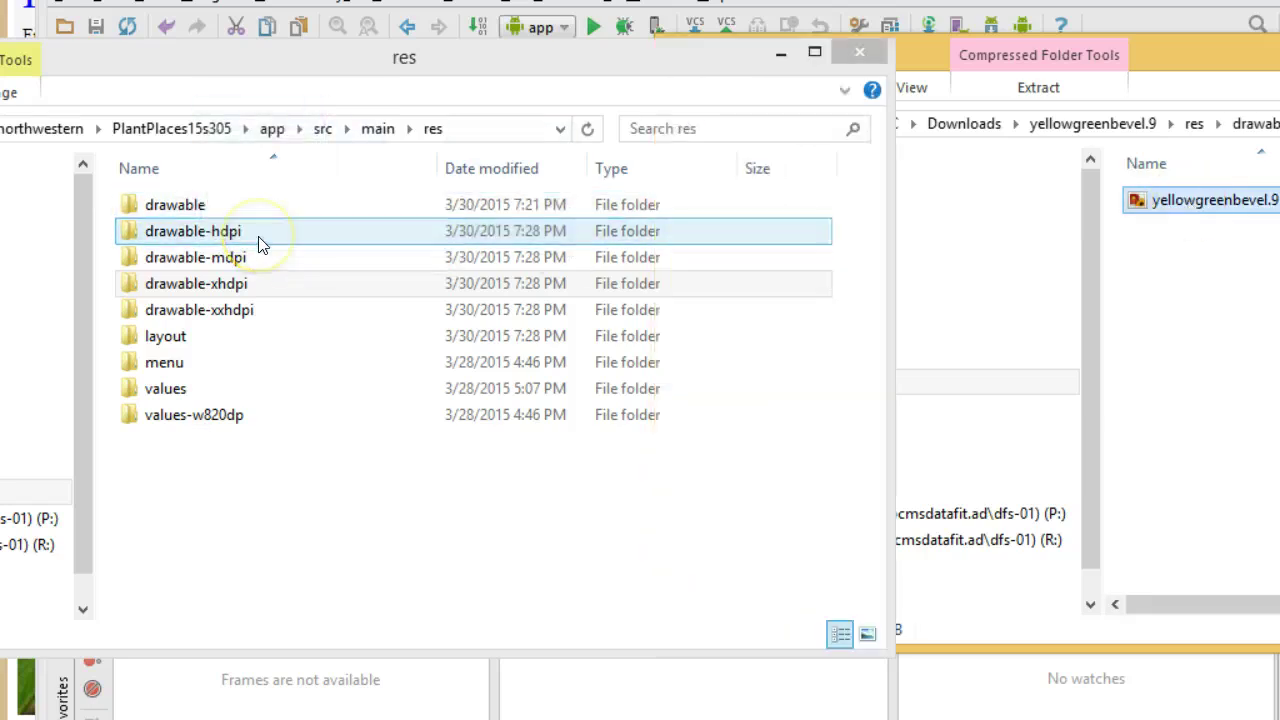
left_click(1195, 126)
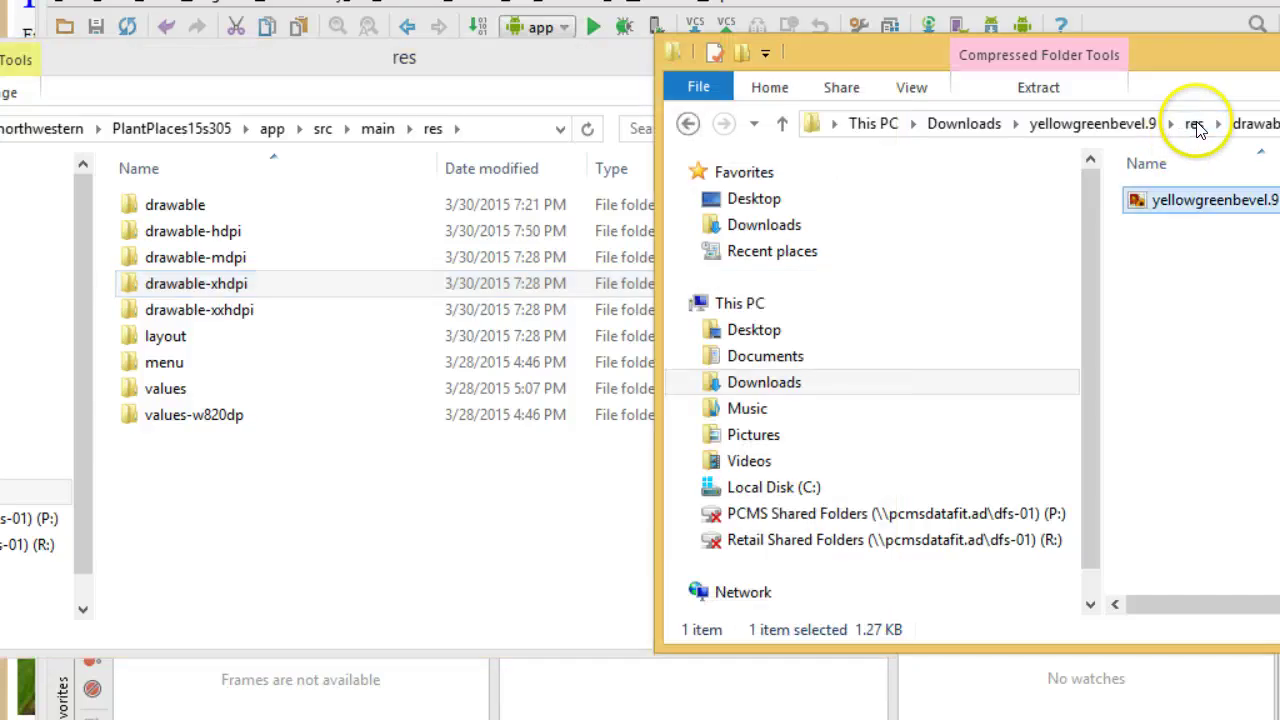
left_click(1195, 124)
double_click(1195, 228)
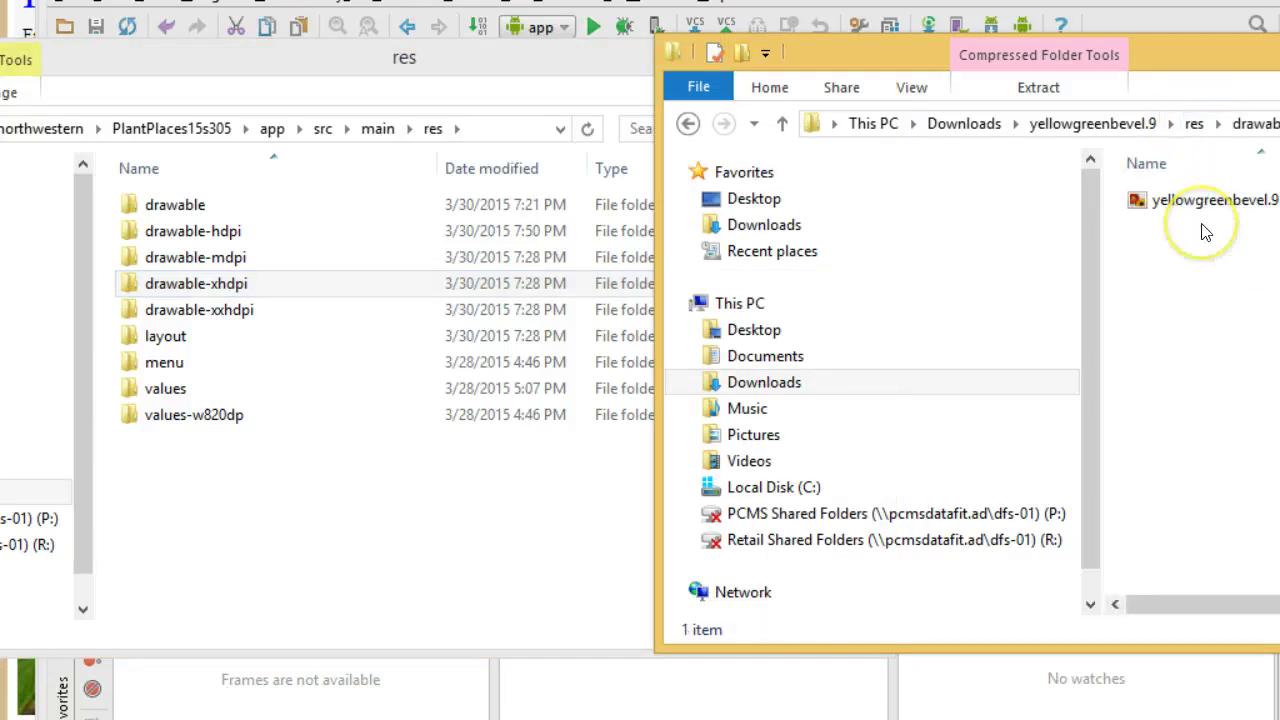
left_click(1210, 205)
left_click_drag(1210, 203, 251, 257)
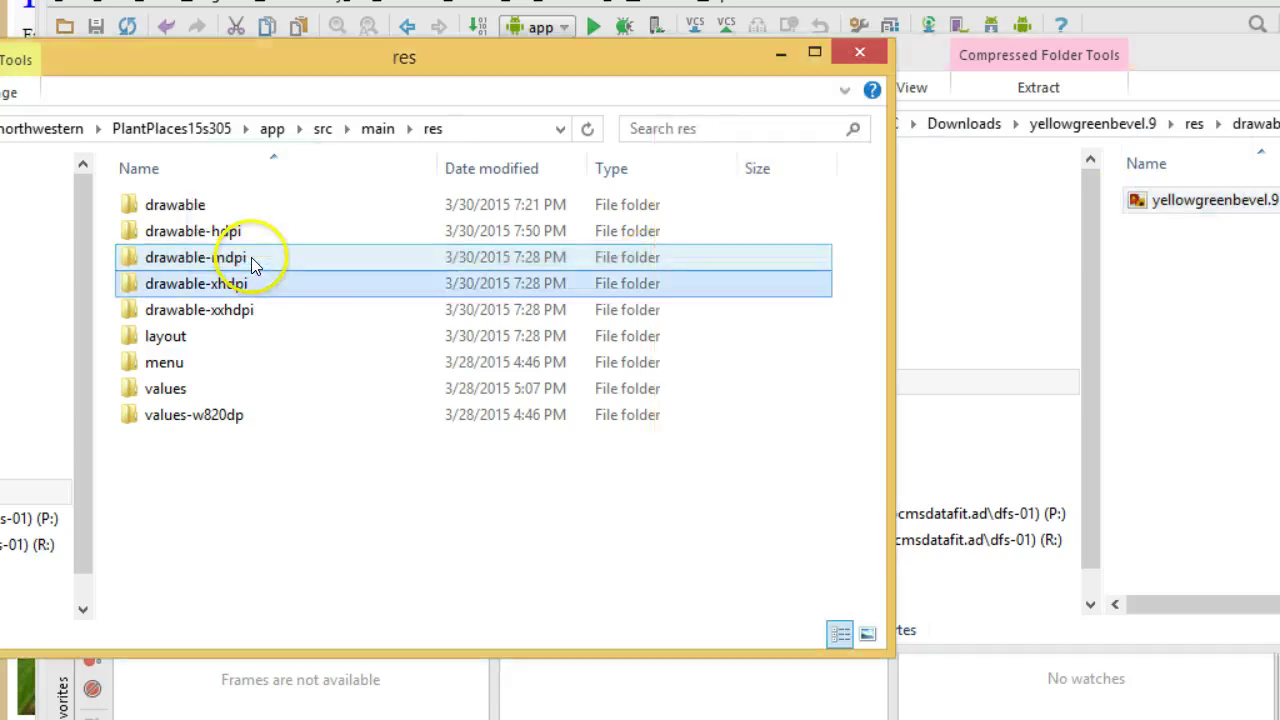
Copy the xhdpi and xxhdpi yellowgreenbevel.9 files into the project's matching drawable folders.
left_click(1195, 124)
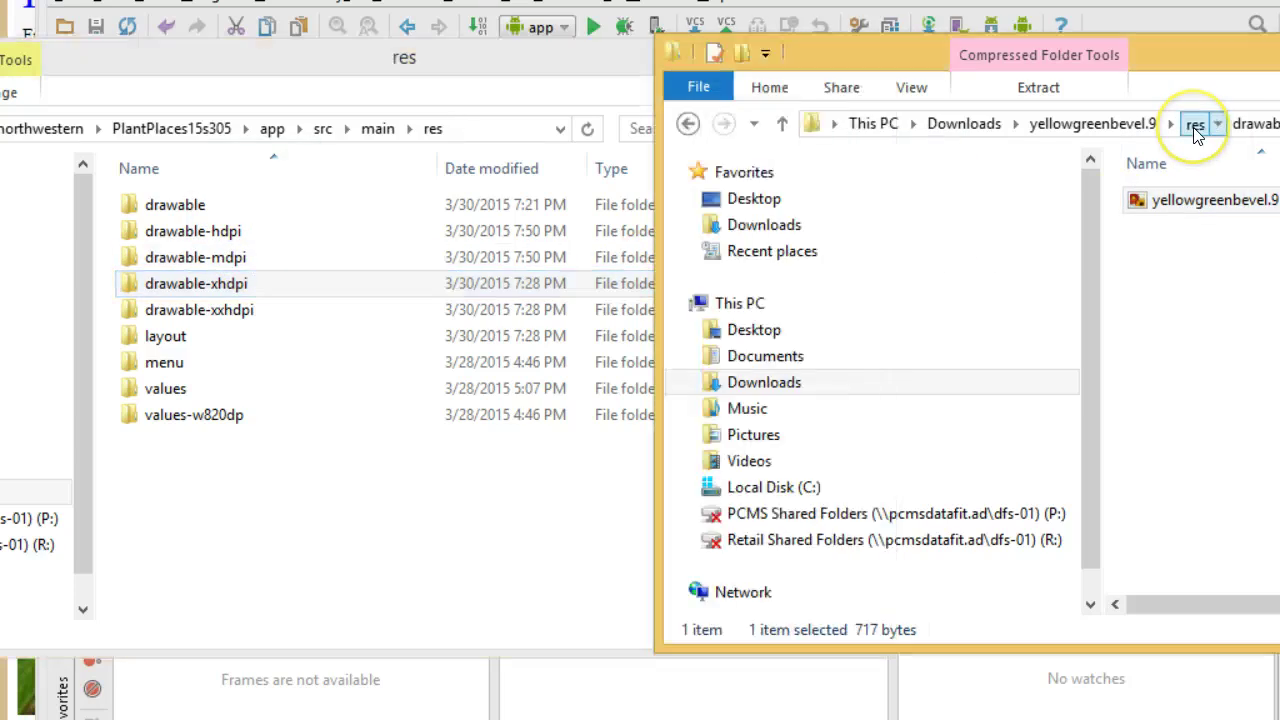
double_click(1199, 250)
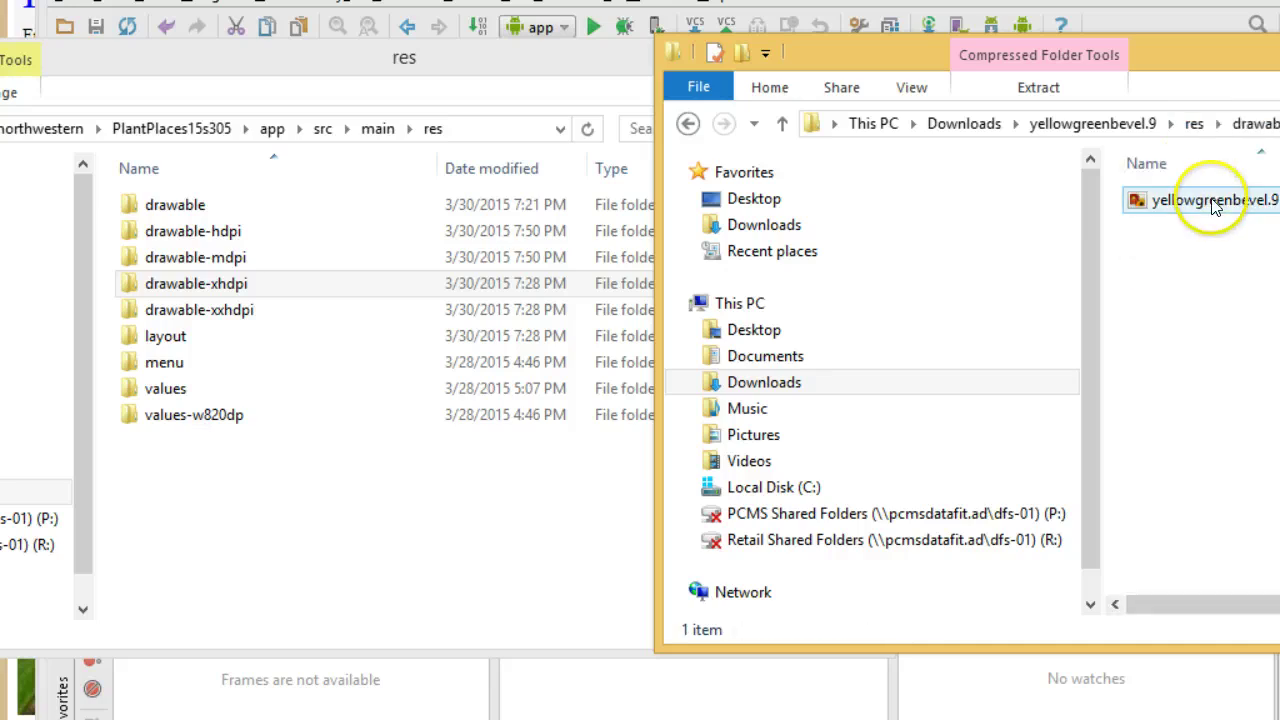
left_click_drag(1205, 200, 278, 283)
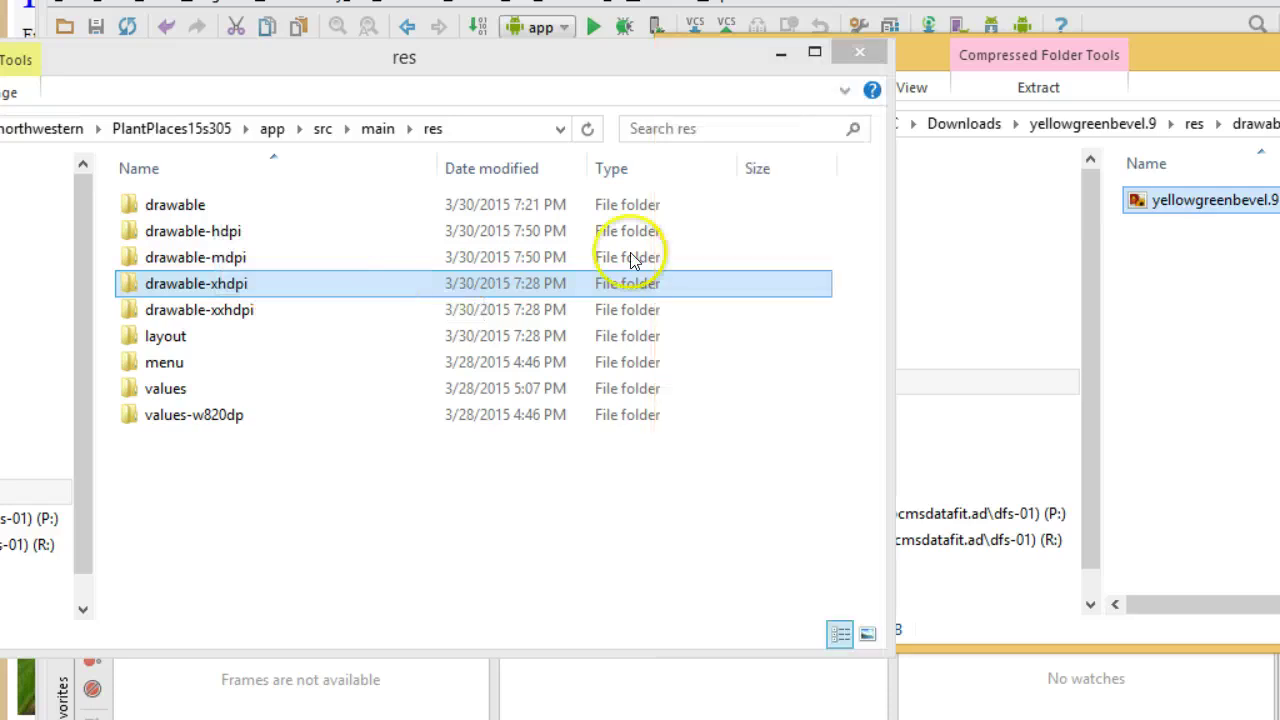
left_click(1200, 124)
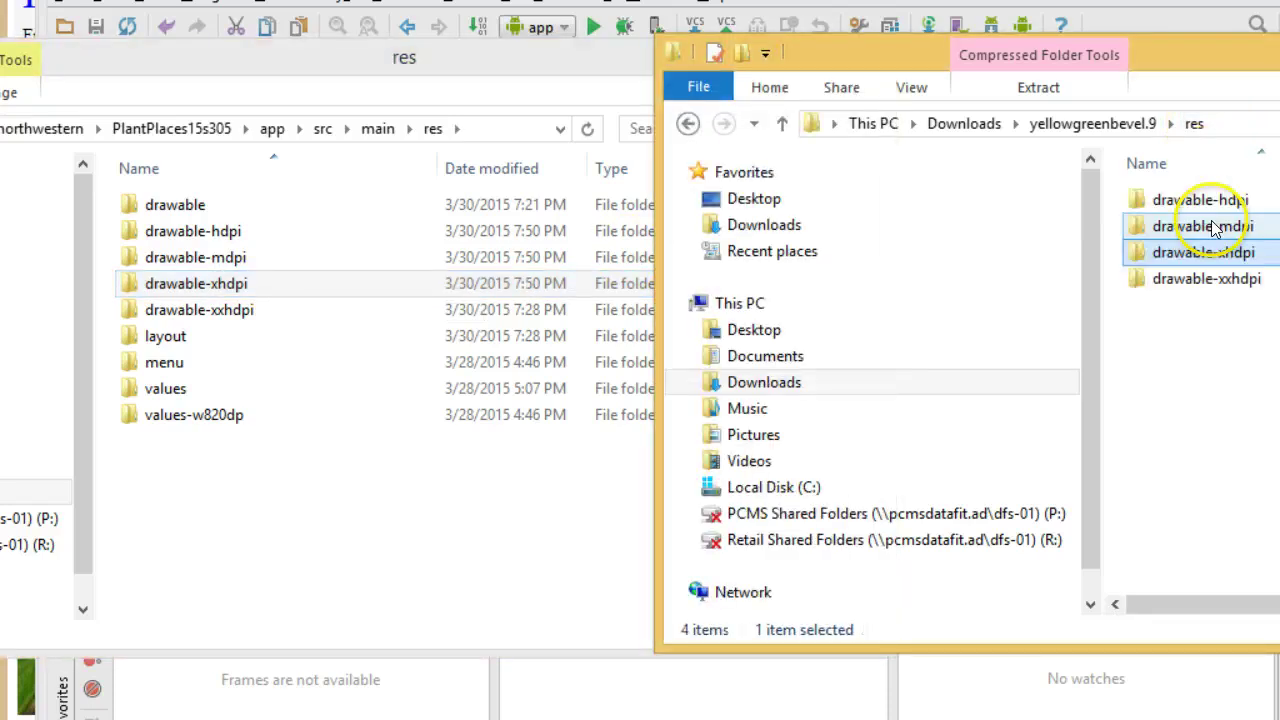
left_click(1214, 279)
double_click(1214, 279)
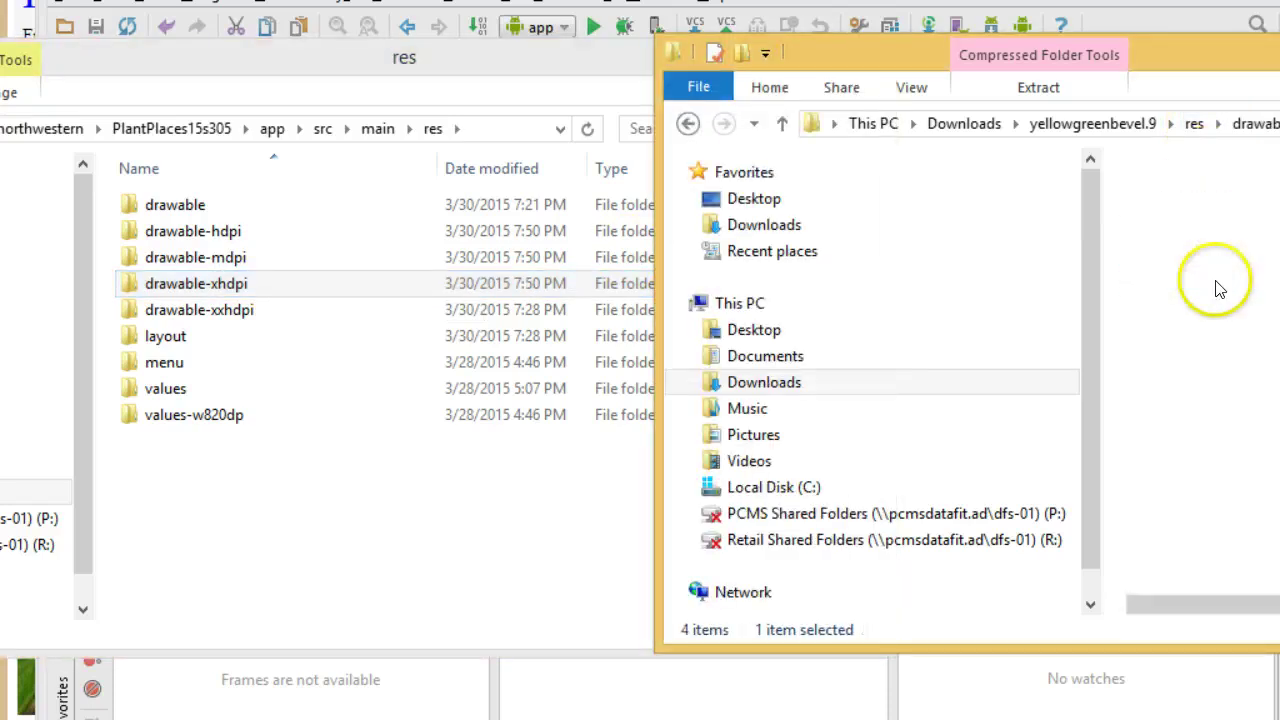
left_click(1225, 200)
left_click_drag(594, 260, 255, 306)
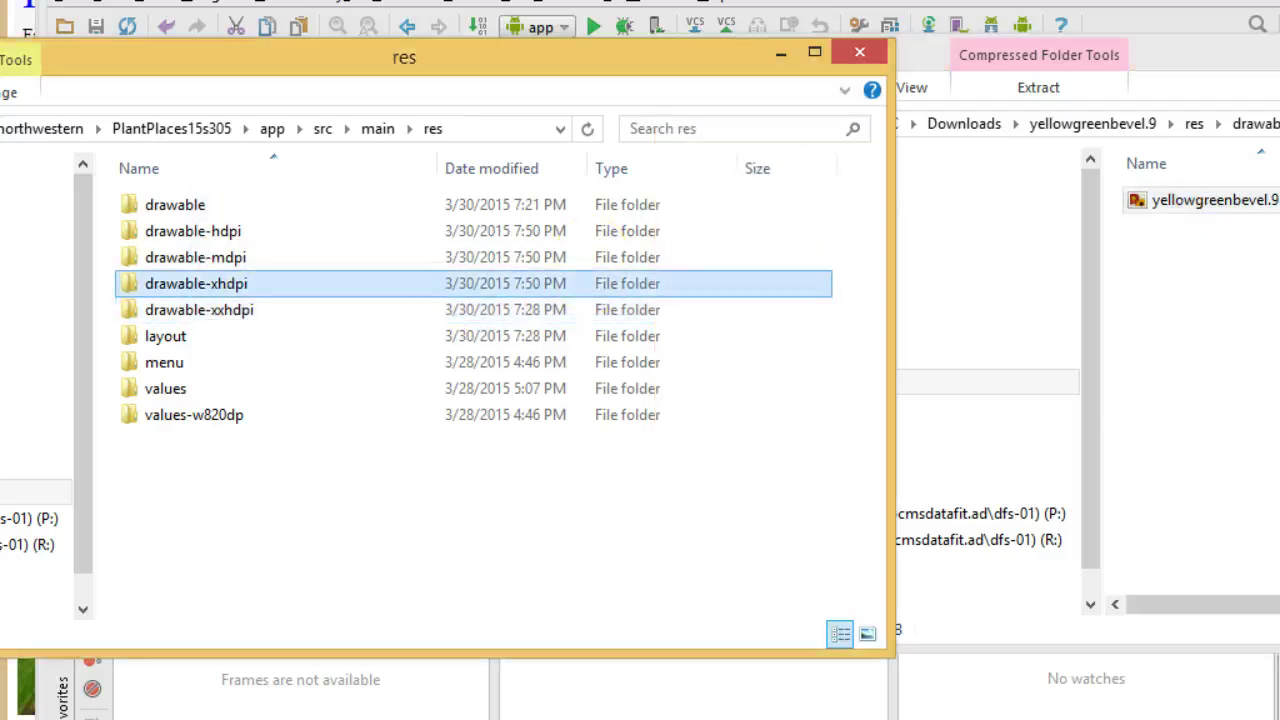
key("alt+Tab")
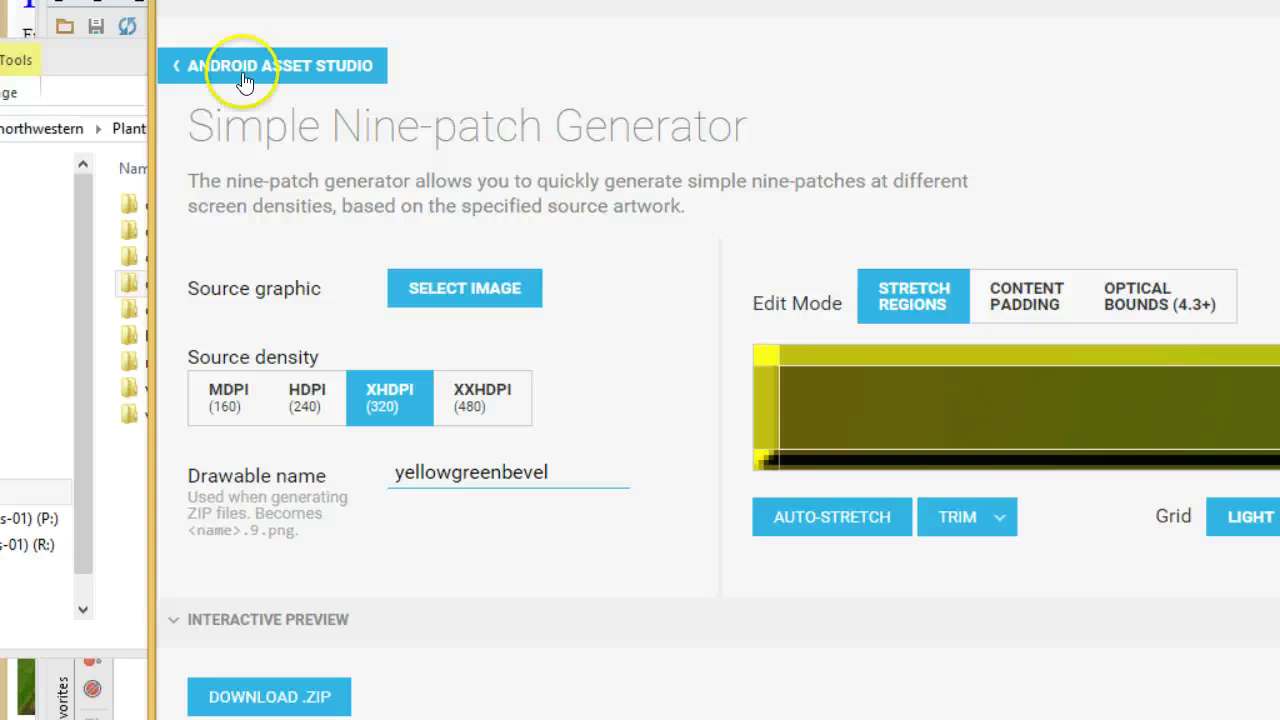
Expand yellowgreenbevel.9.png under drawable to confirm its four density versions.
key("alt+Tab")
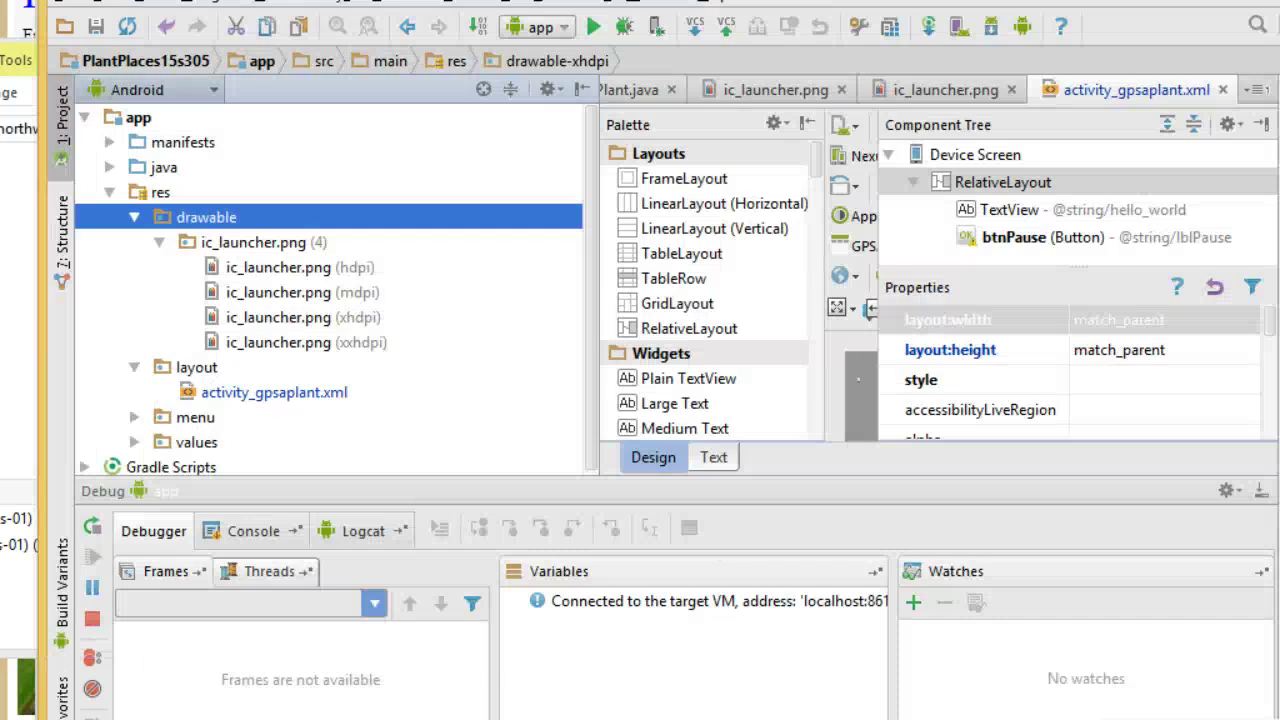
right_click(221, 214)
left_click(150, 268)
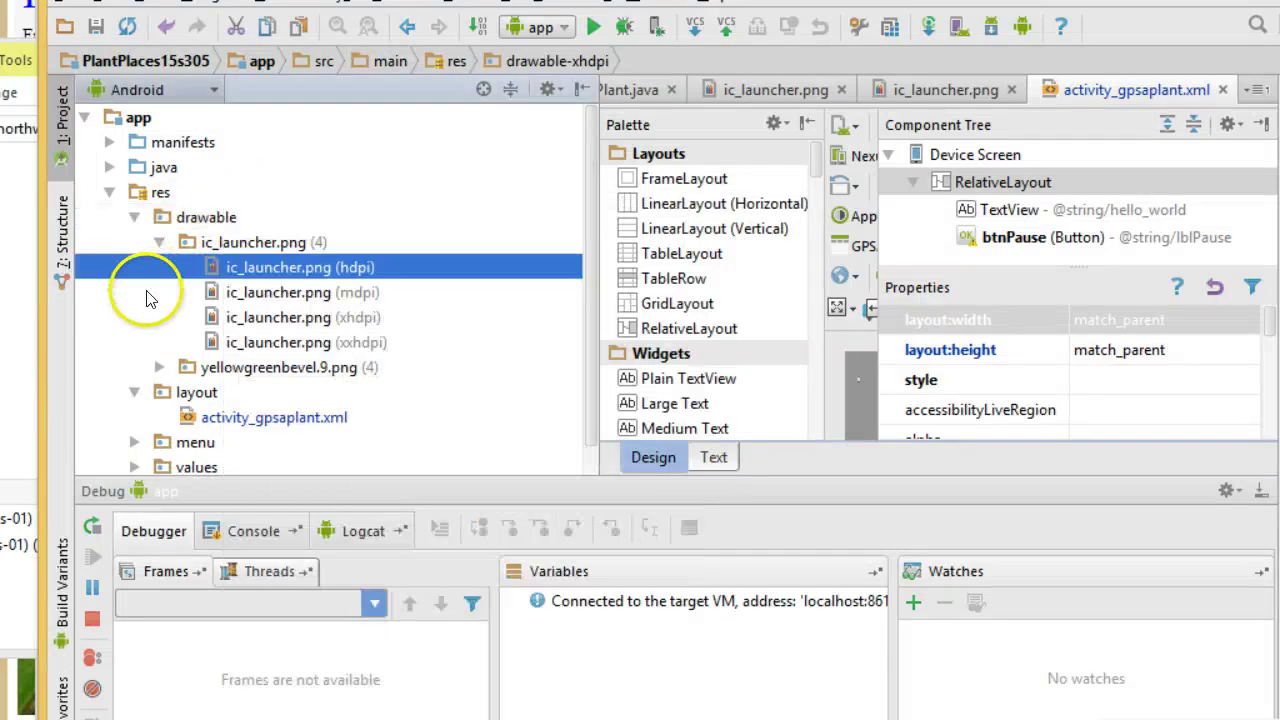
left_click(186, 369)
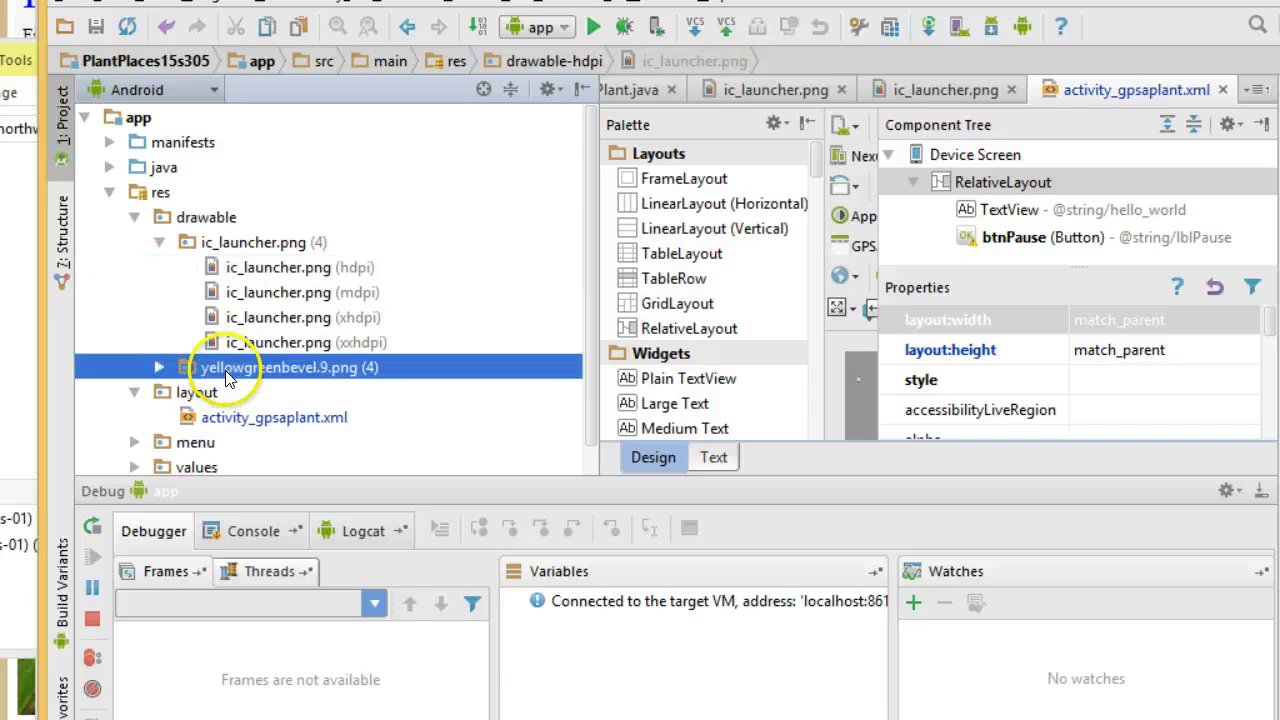
left_click(159, 367)
Open activity_gpsaplant.xml and view it as XML text.
scroll(278, 365, "down", 3)
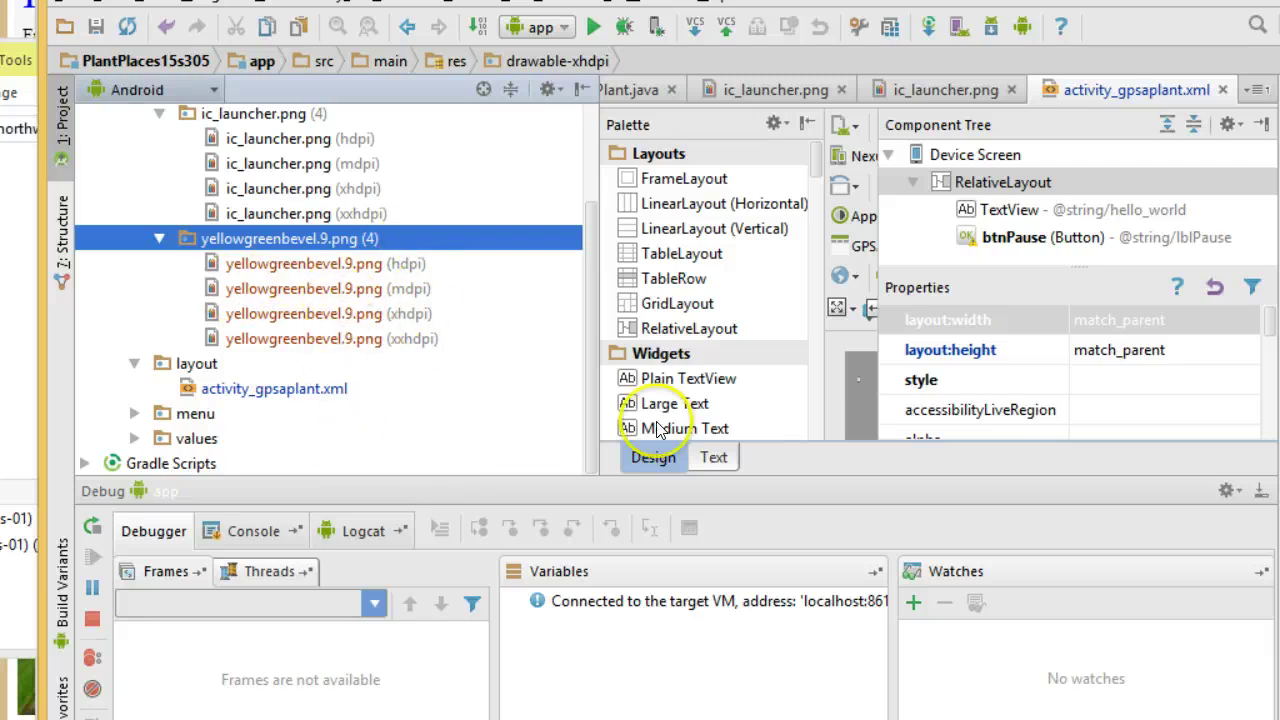
double_click(236, 392)
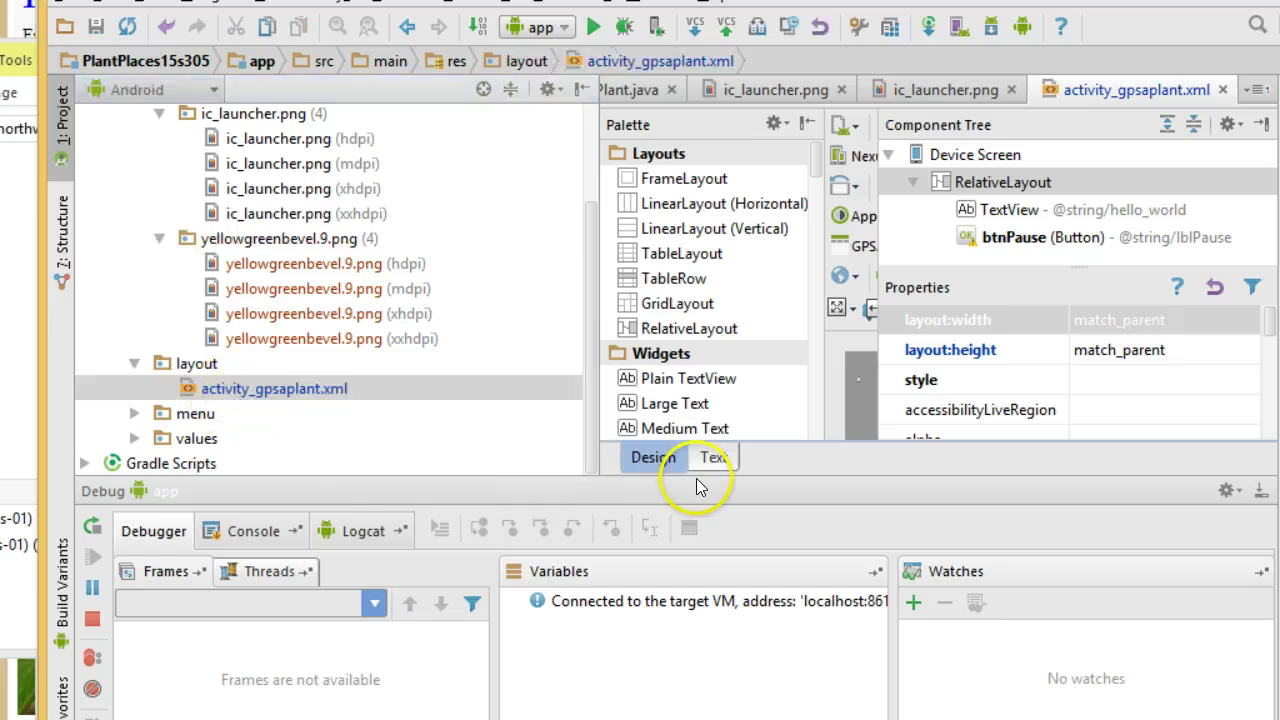
left_click(712, 458)
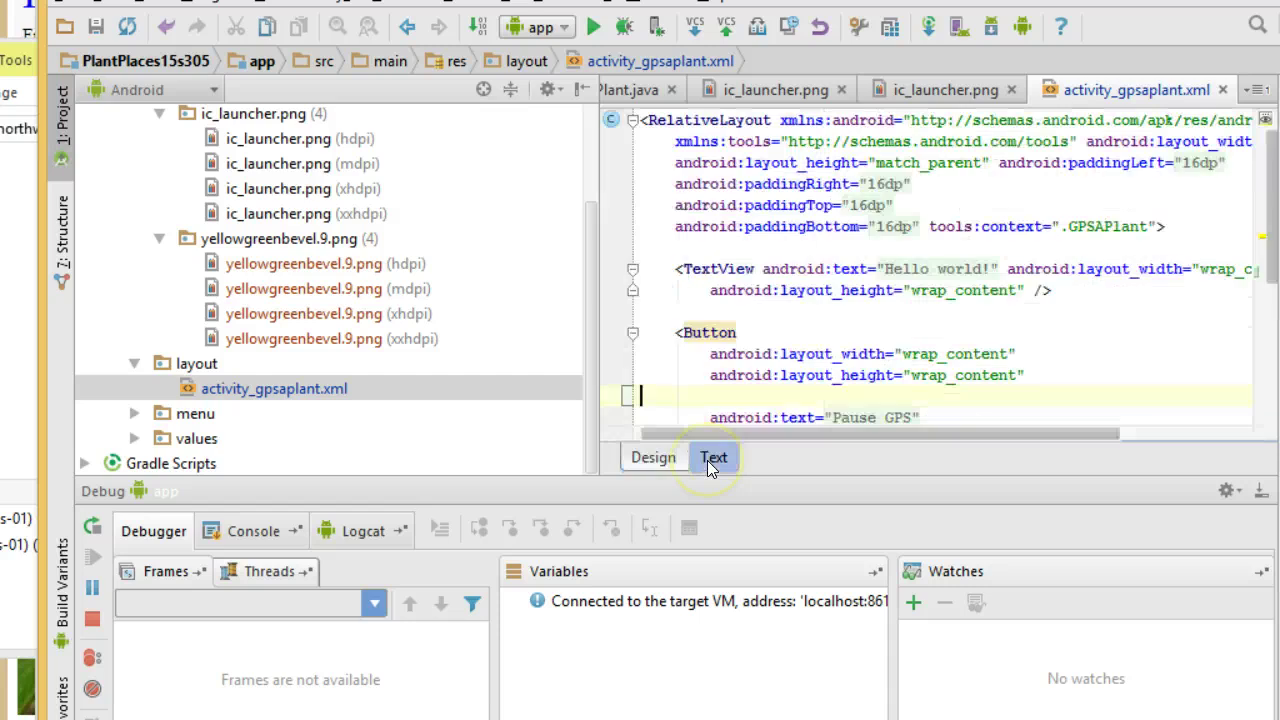
double_click(1081, 97)
left_click(237, 395)
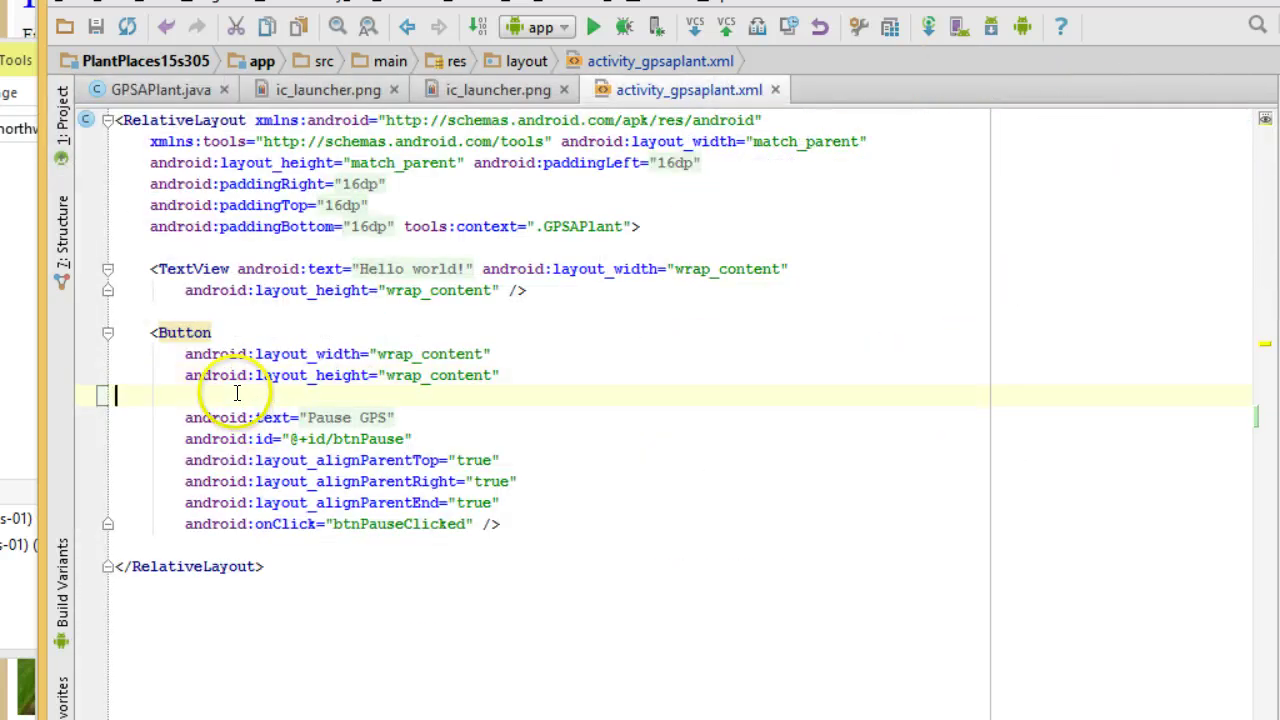
key("Tab")
type("android:background=\"")
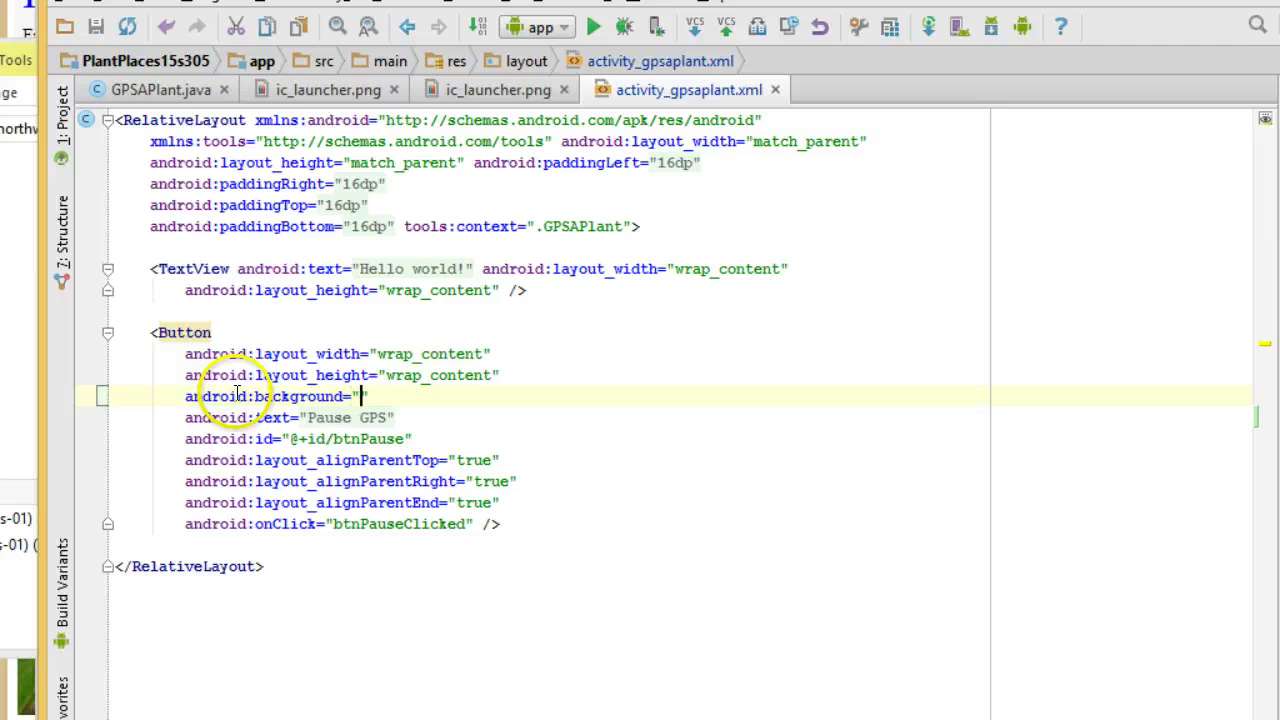
type("@drawable")
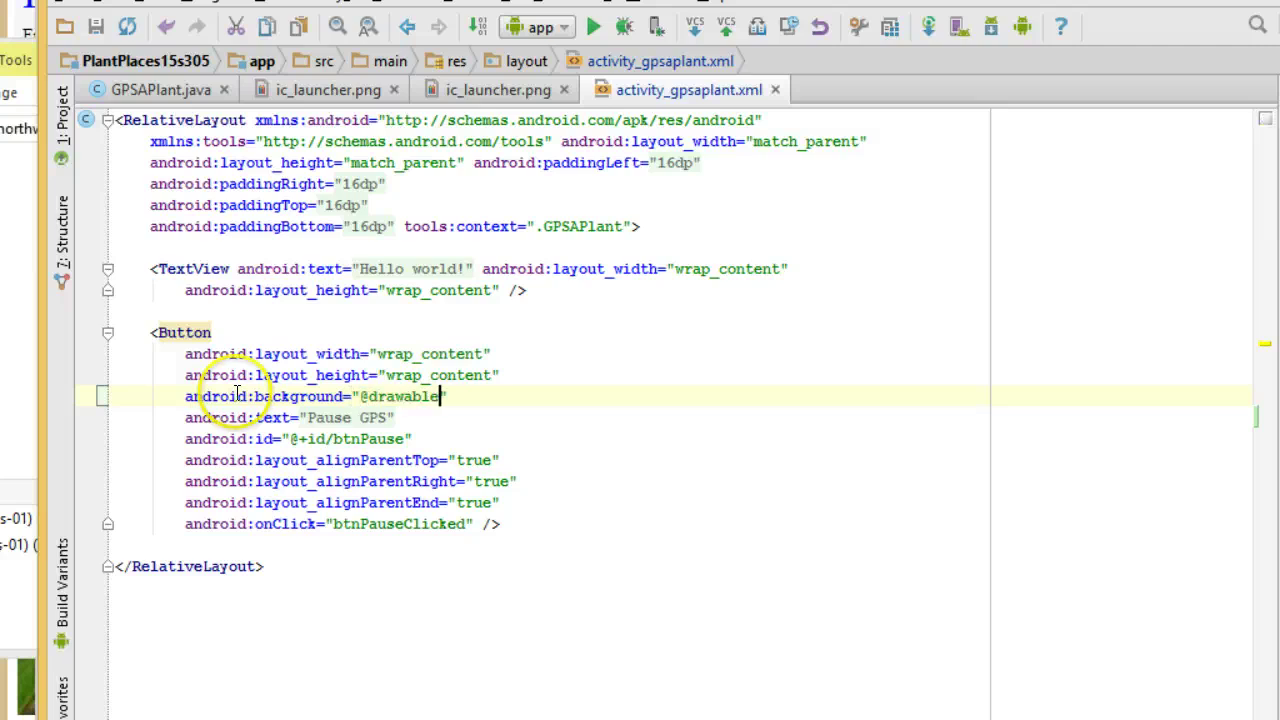
type("/")
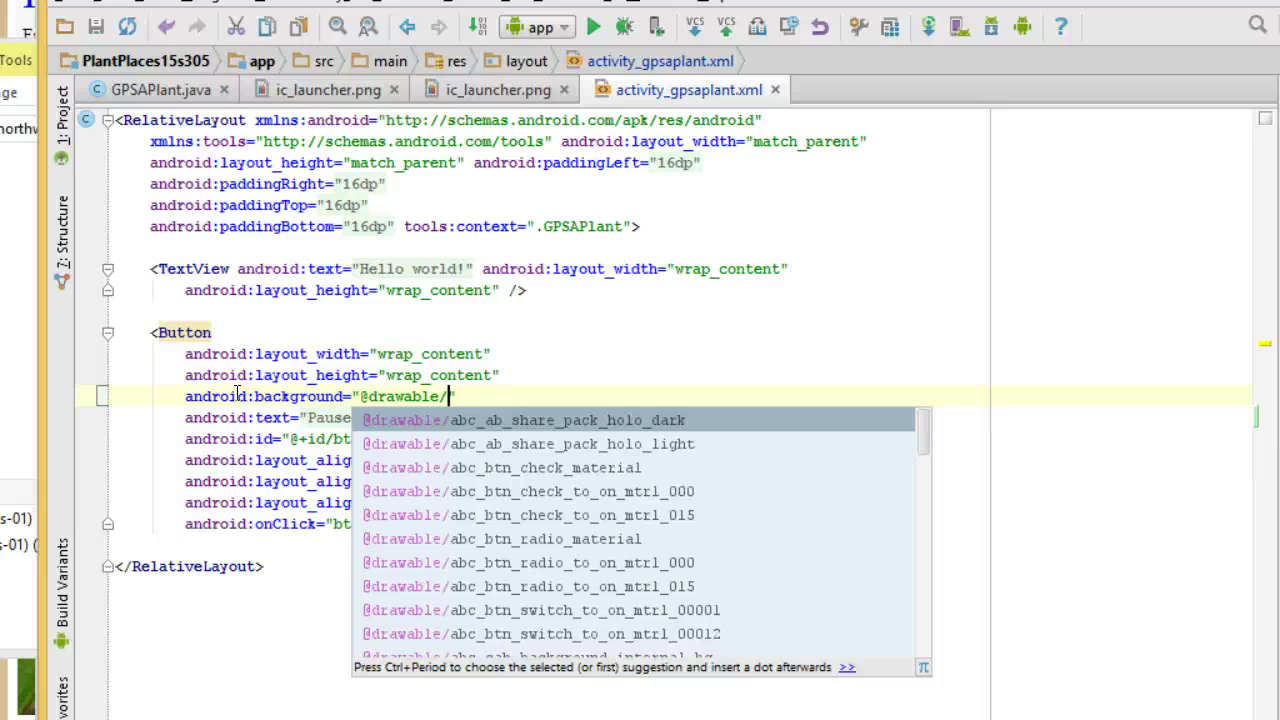
type("gre")
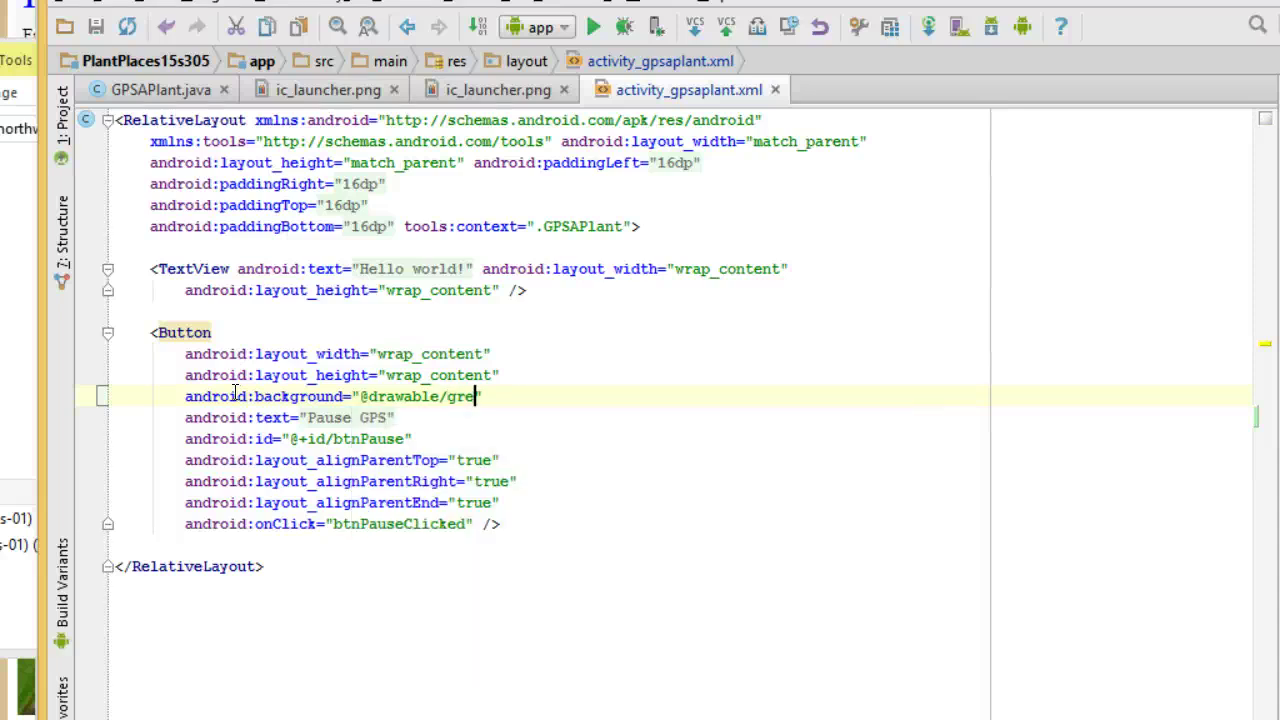
key("BackSpace")
key("BackSpace")
key("BackSpace")
type("yellow")
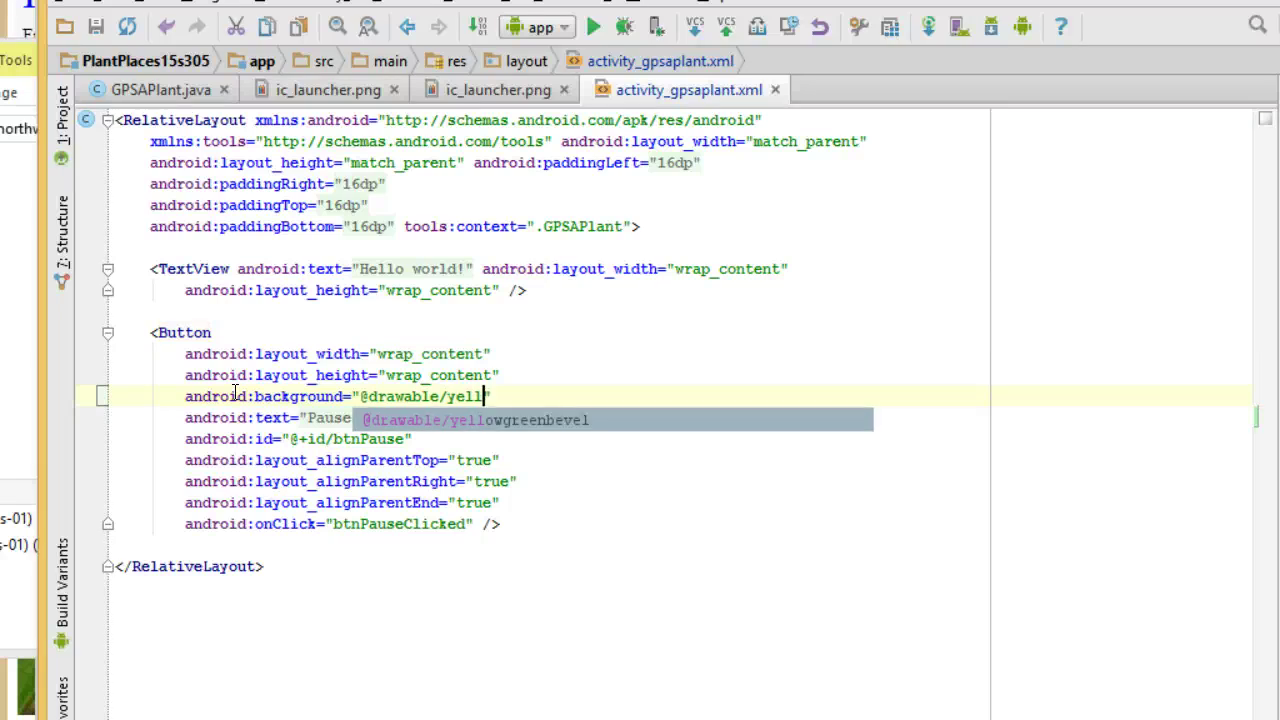
key("Return")
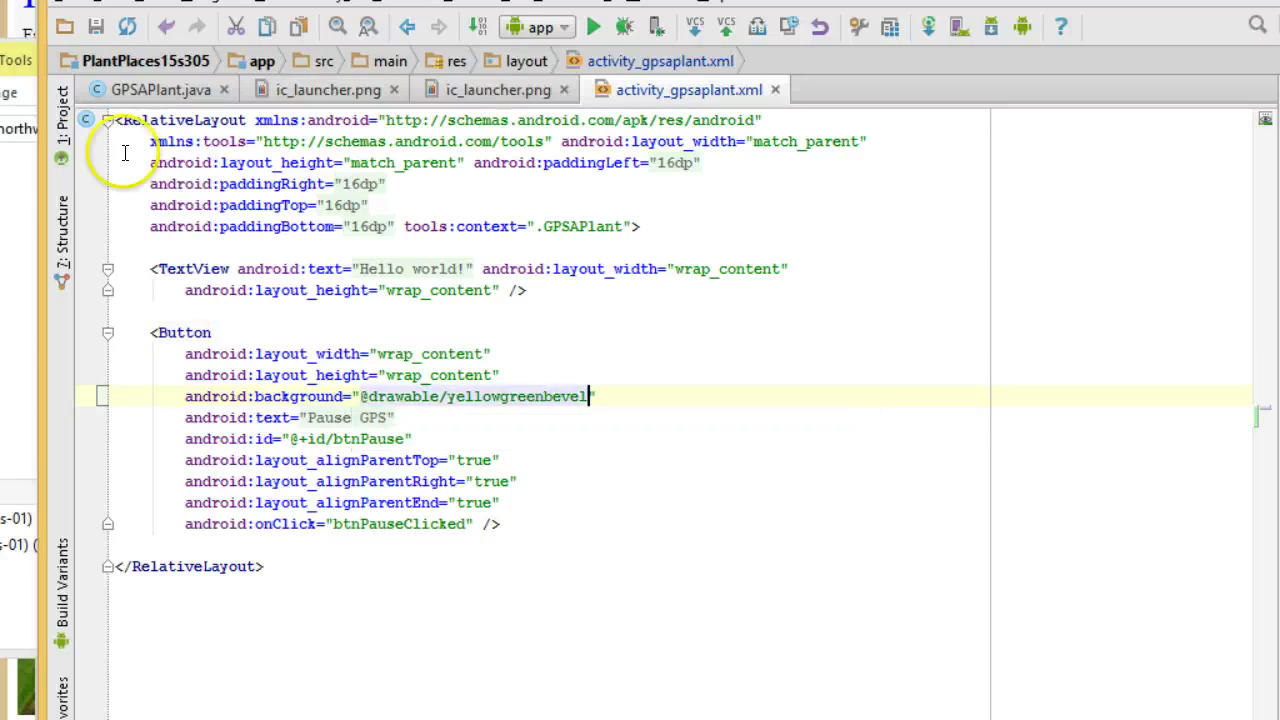
left_click(98, 26)
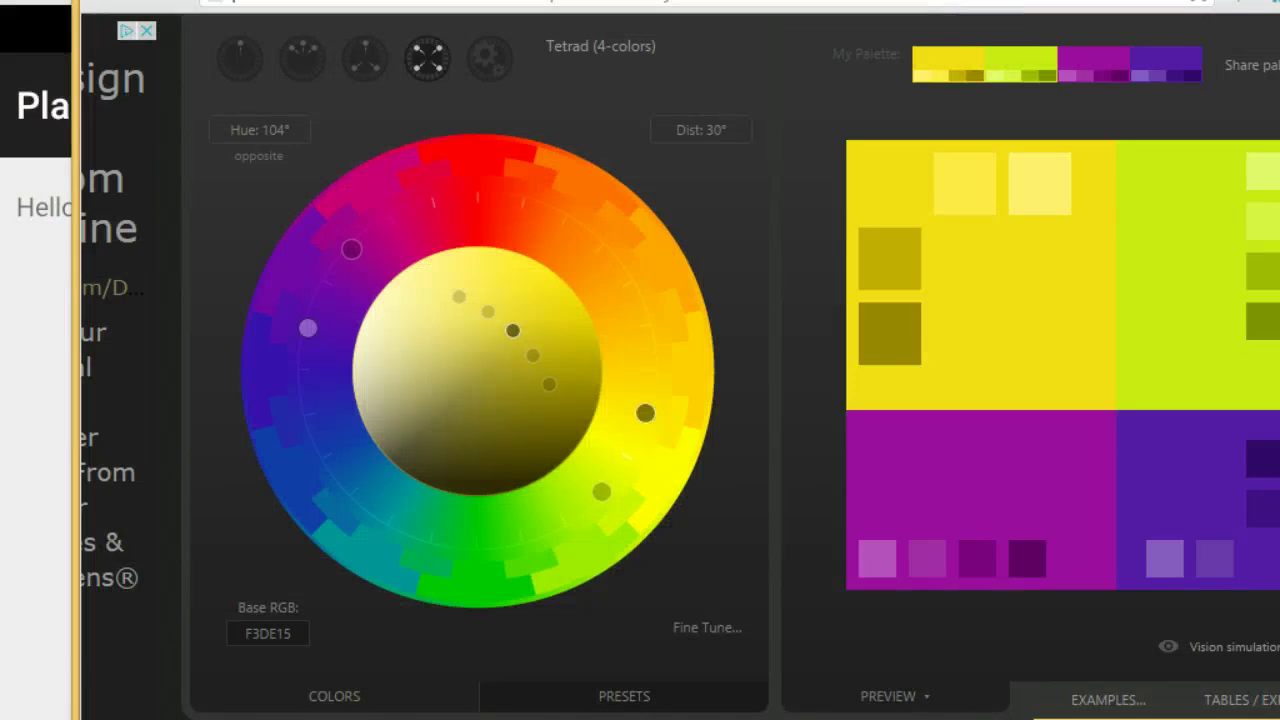
Move the Paletton window aside and bring the emulator showing the yellow-lime PAUSE GPS button forward.
left_click_drag(940, 2, 430, 317)
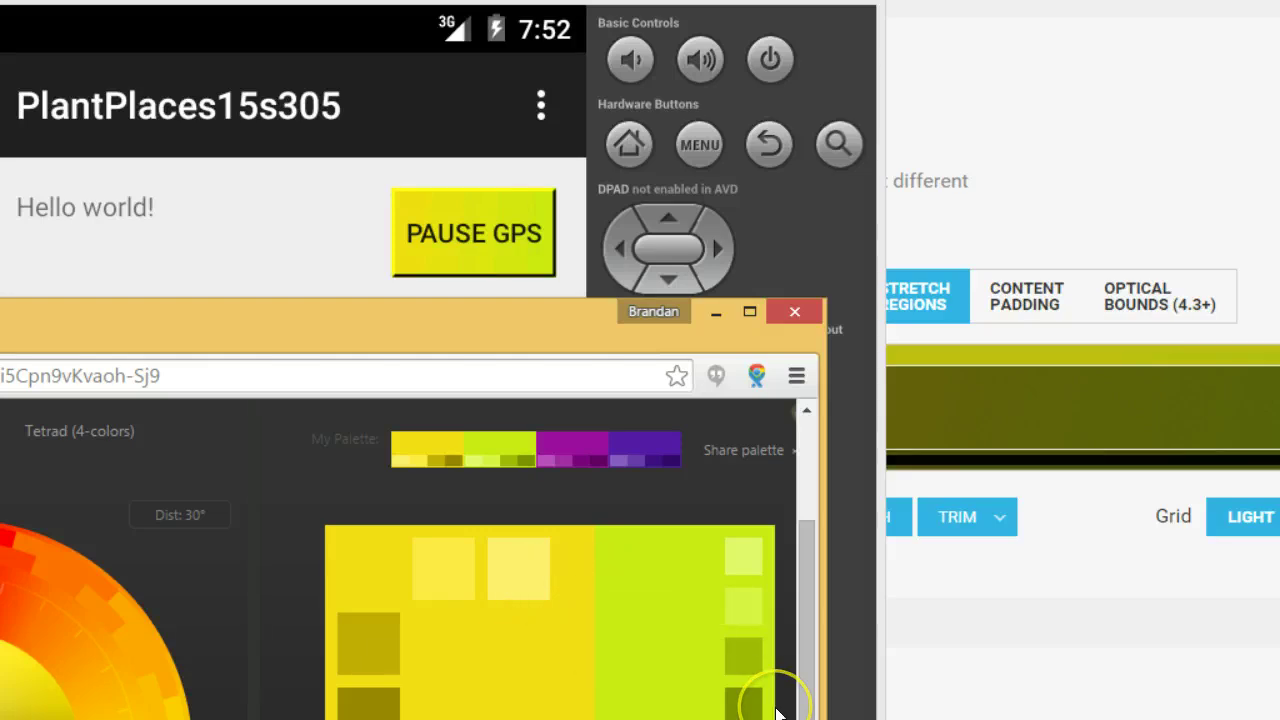
mouse_move(633, 610)
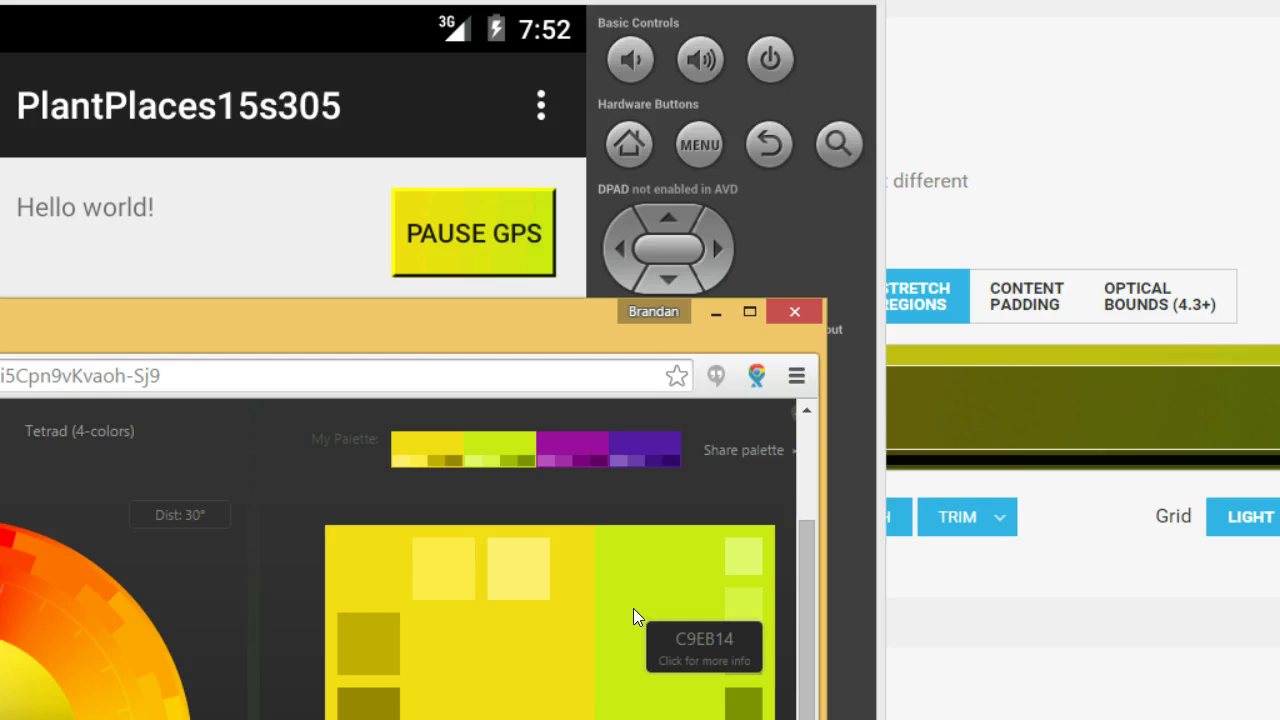
left_click(317, 231)
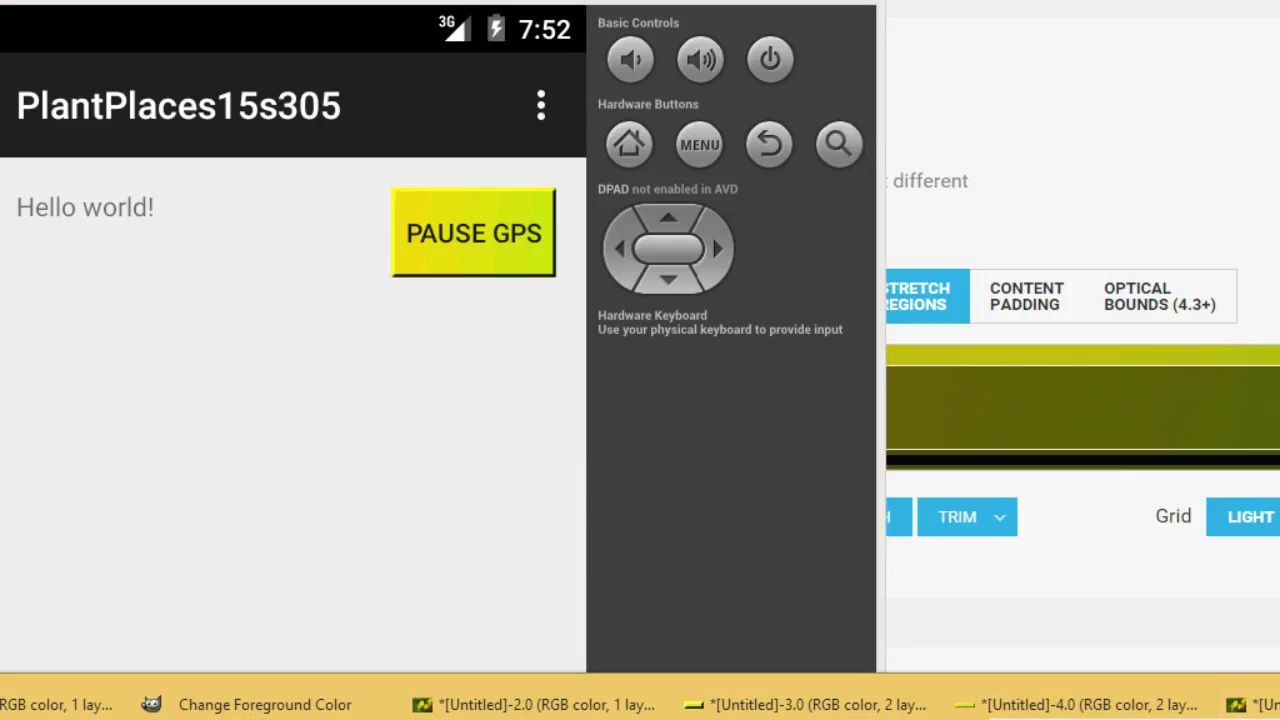
Place GIMP's 110×25 button image beside the emulator and press PAUSE GPS to compare them.
left_click(300, 697)
left_click_drag(563, 222, 510, 325)
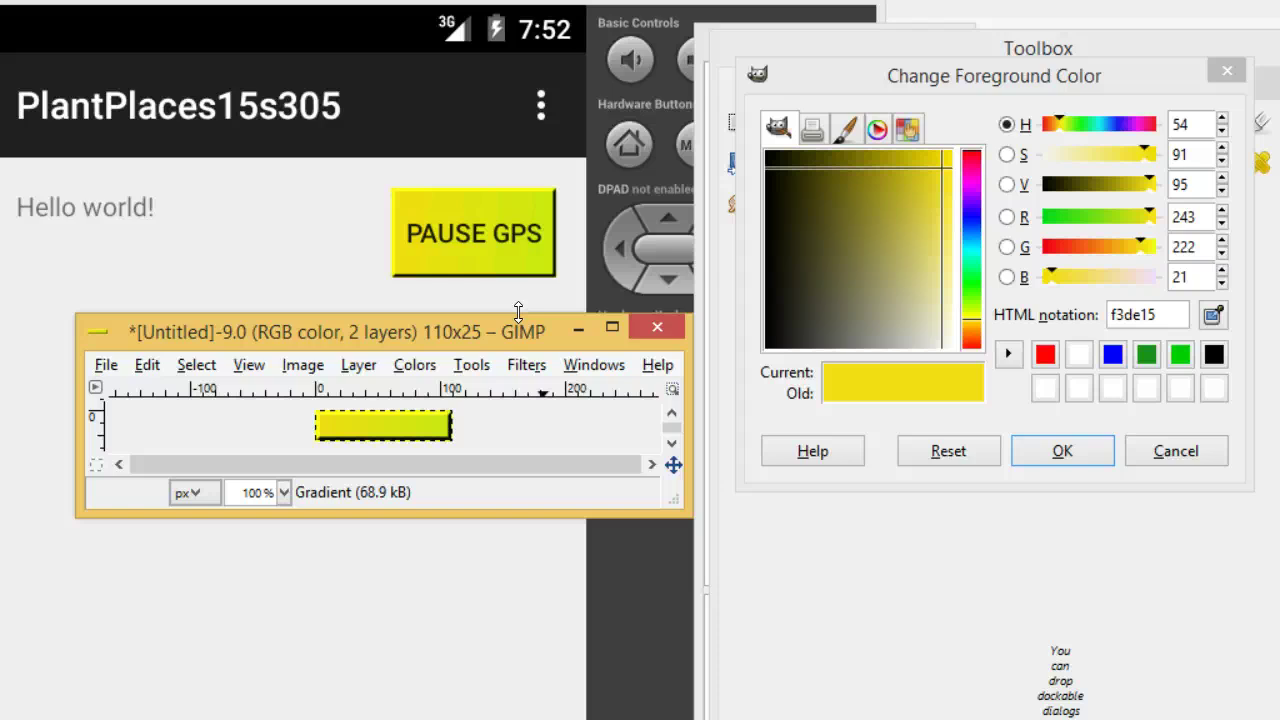
left_click(530, 232)
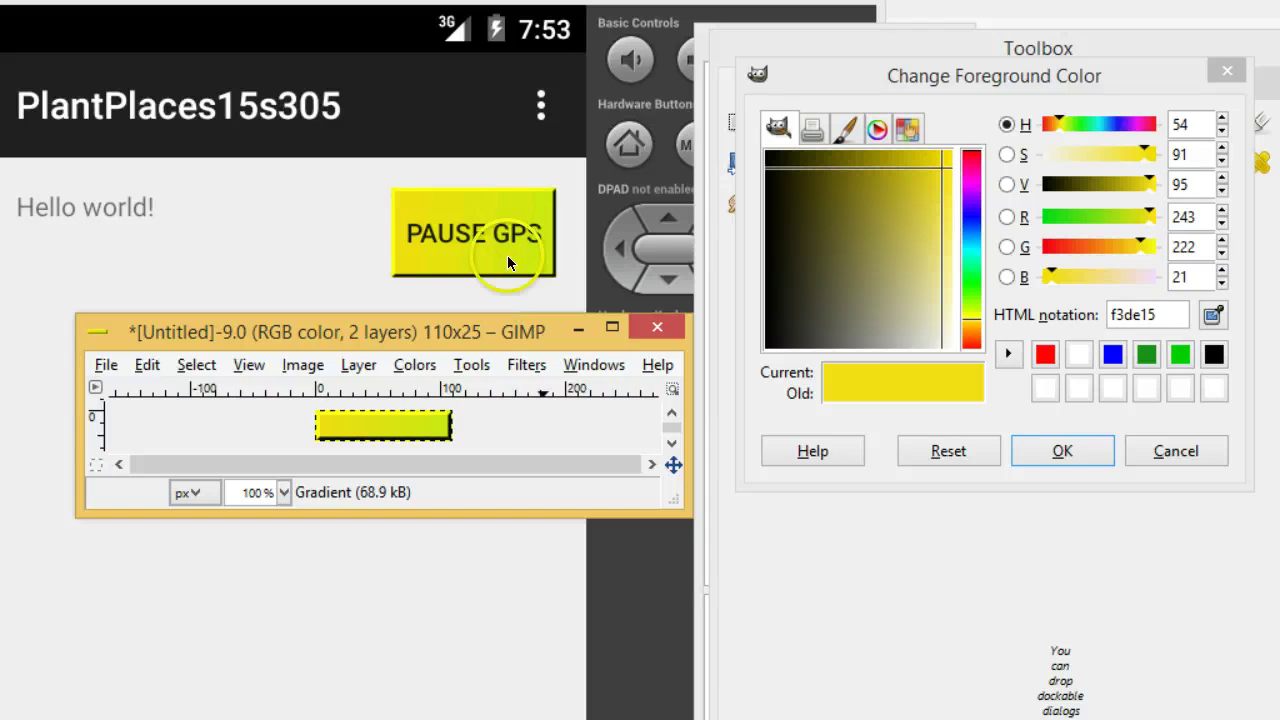